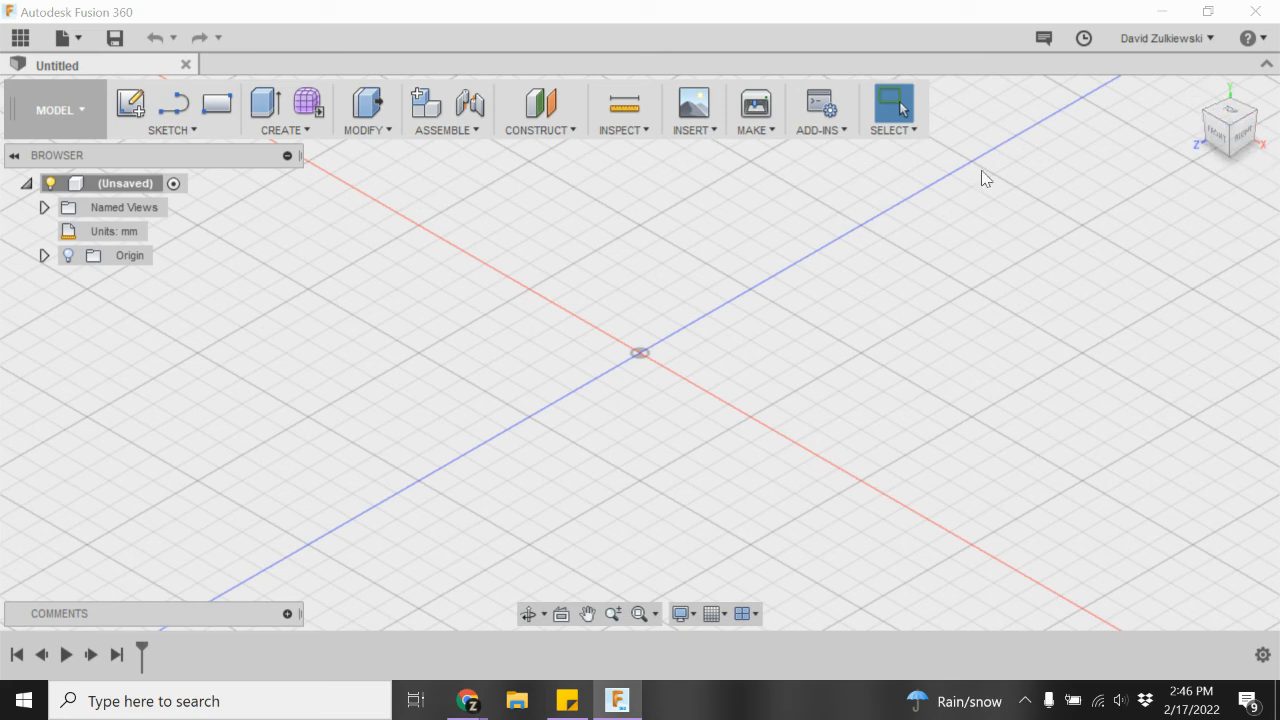
Start a new sketch on the front XY origin plane.
click(146, 110)
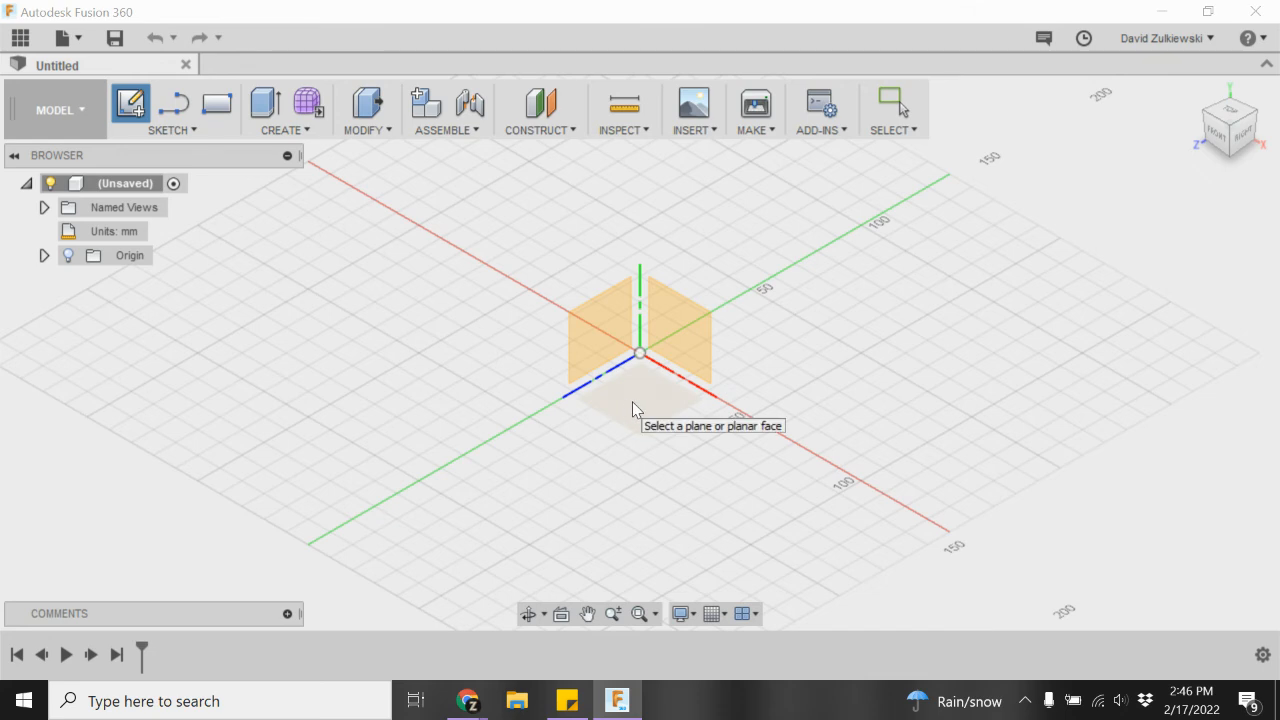
click(680, 328)
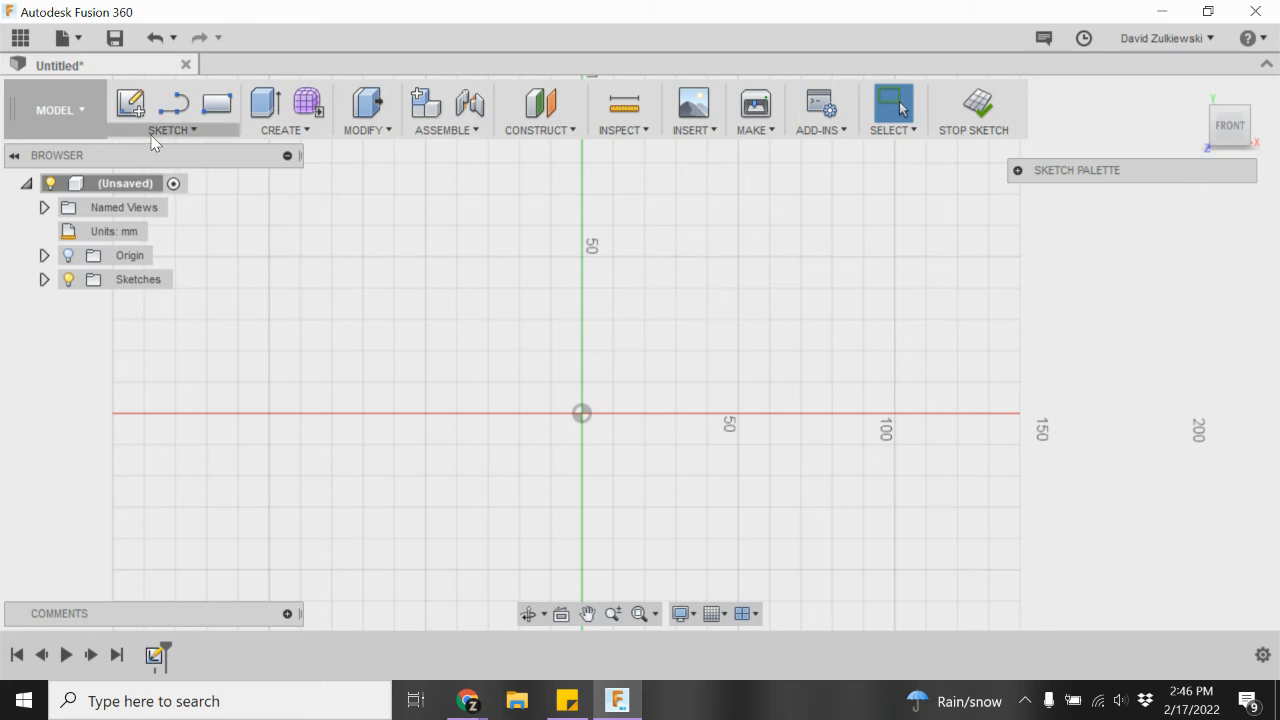
click(173, 103)
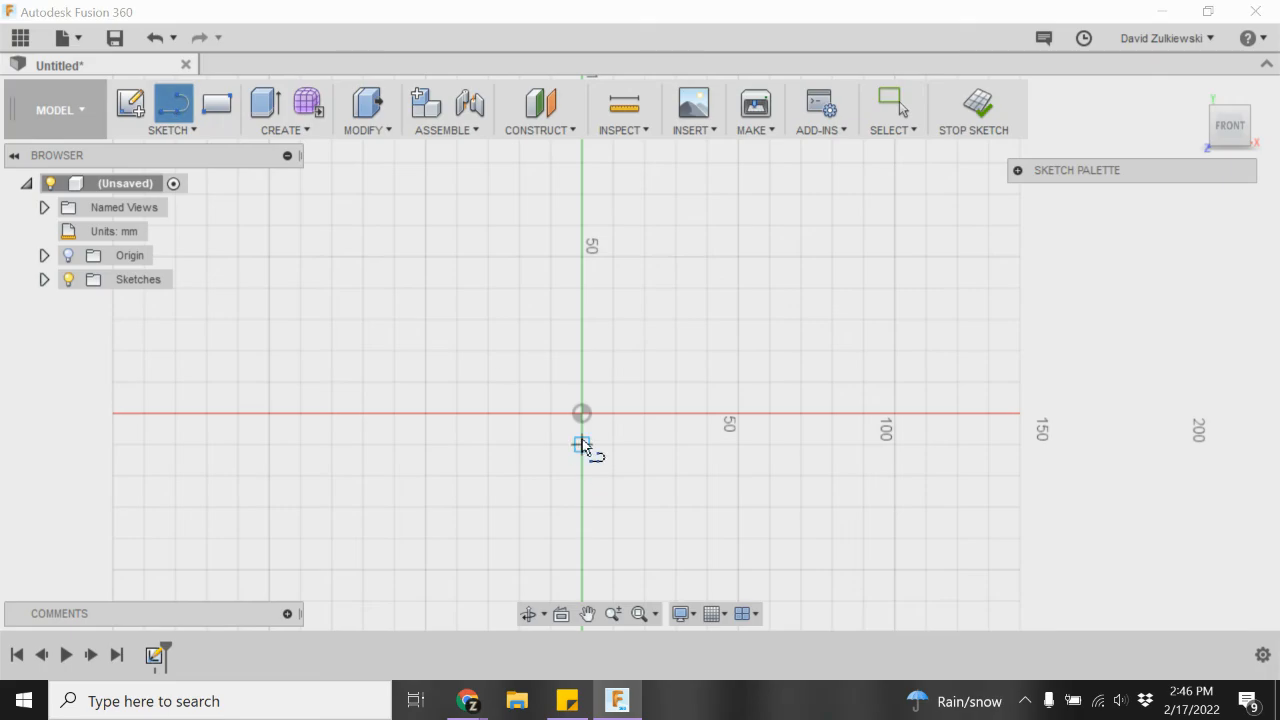
click(583, 413)
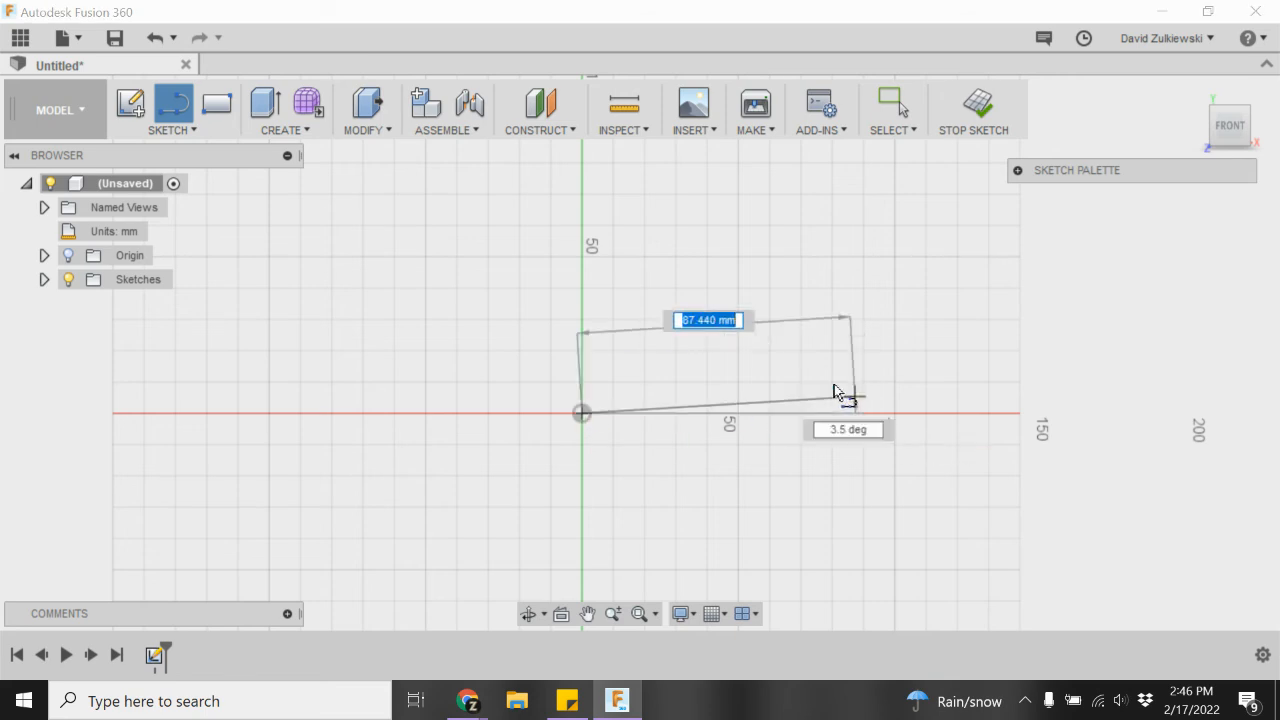
key(Escape)
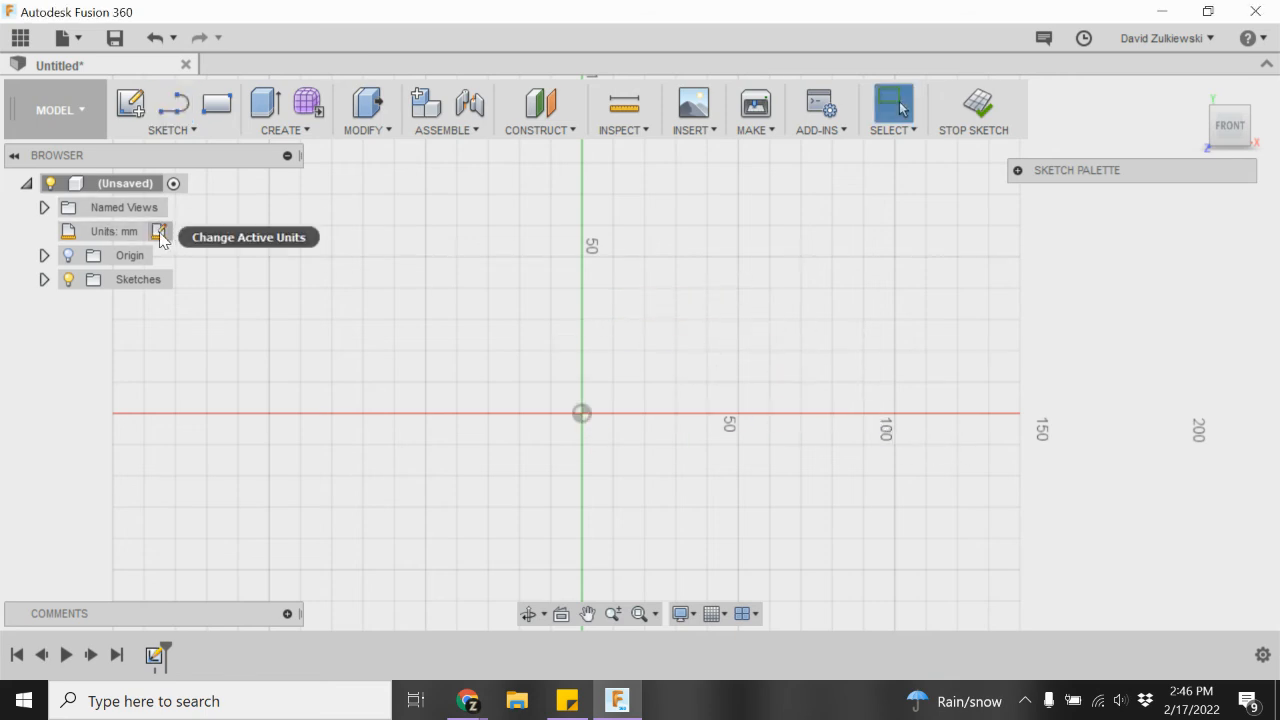
Change the document's active units to Inch.
click(159, 233)
click(1140, 216)
click(1122, 308)
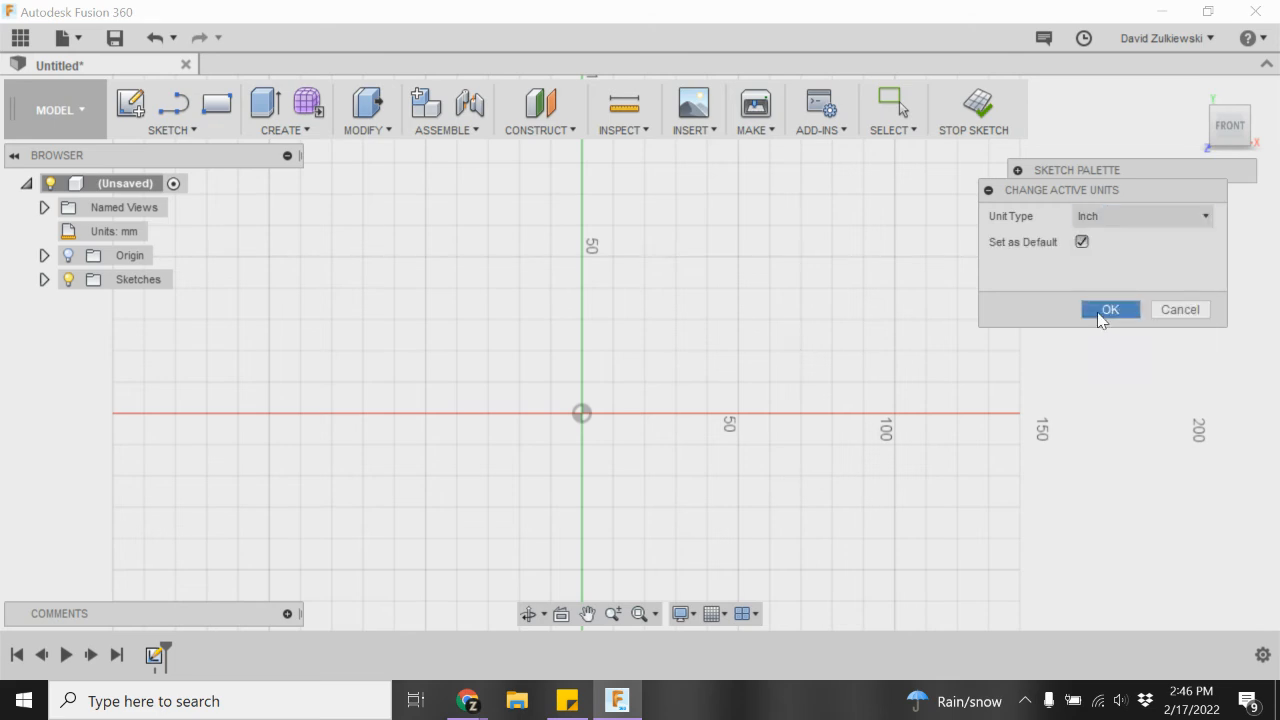
click(1101, 312)
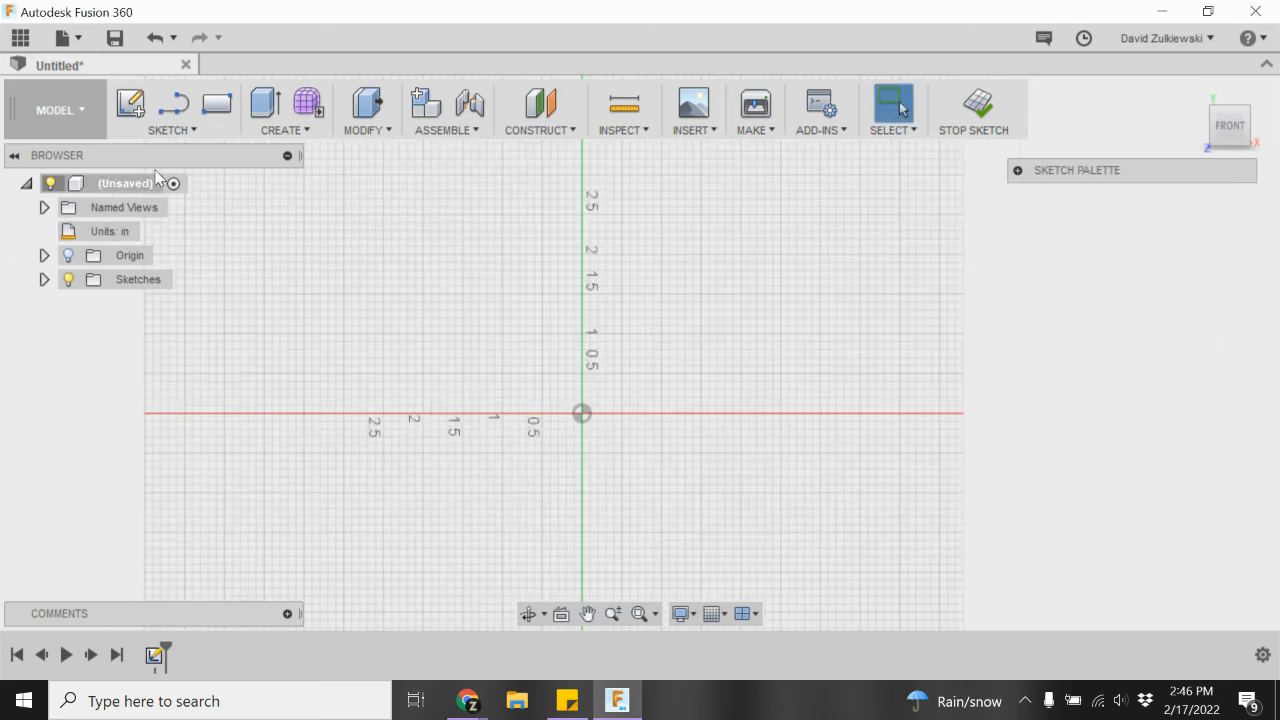
Draw a horizontal 5.12 in line running in the positive X direction from the origin, and move its dimension below the line.
click(173, 103)
click(582, 413)
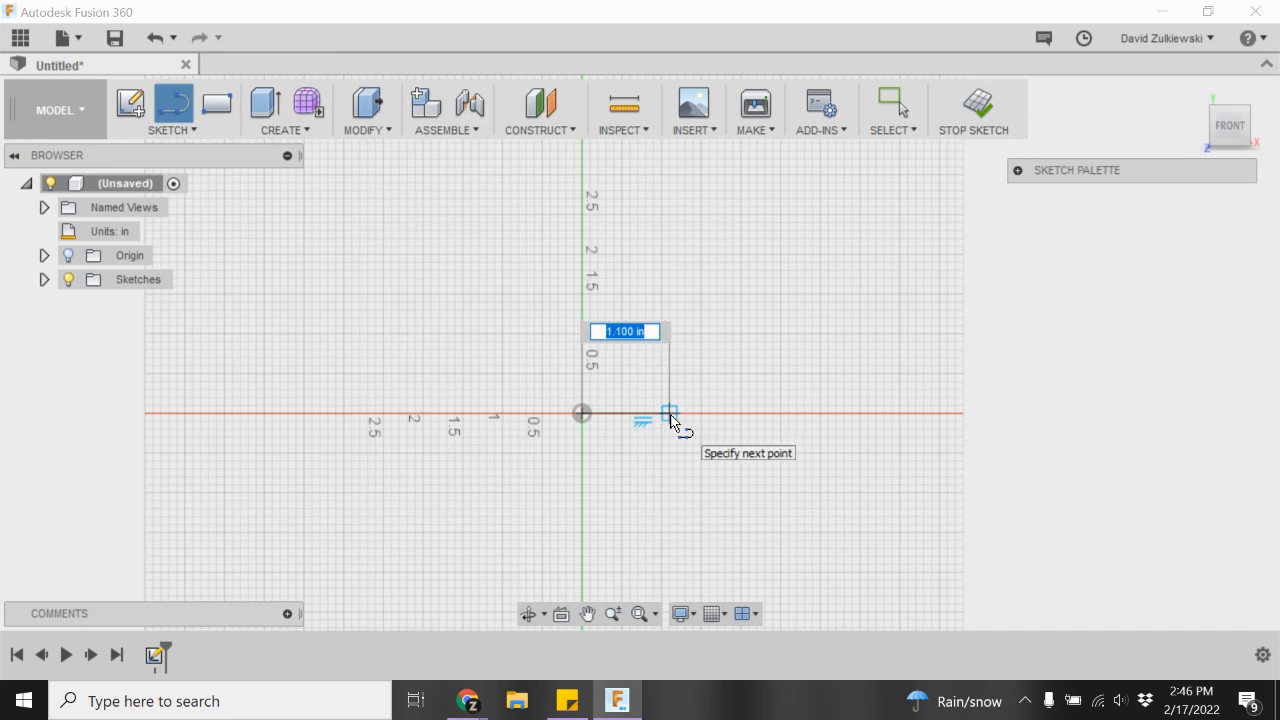
text(5.12)
key(Return)
key(Escape)
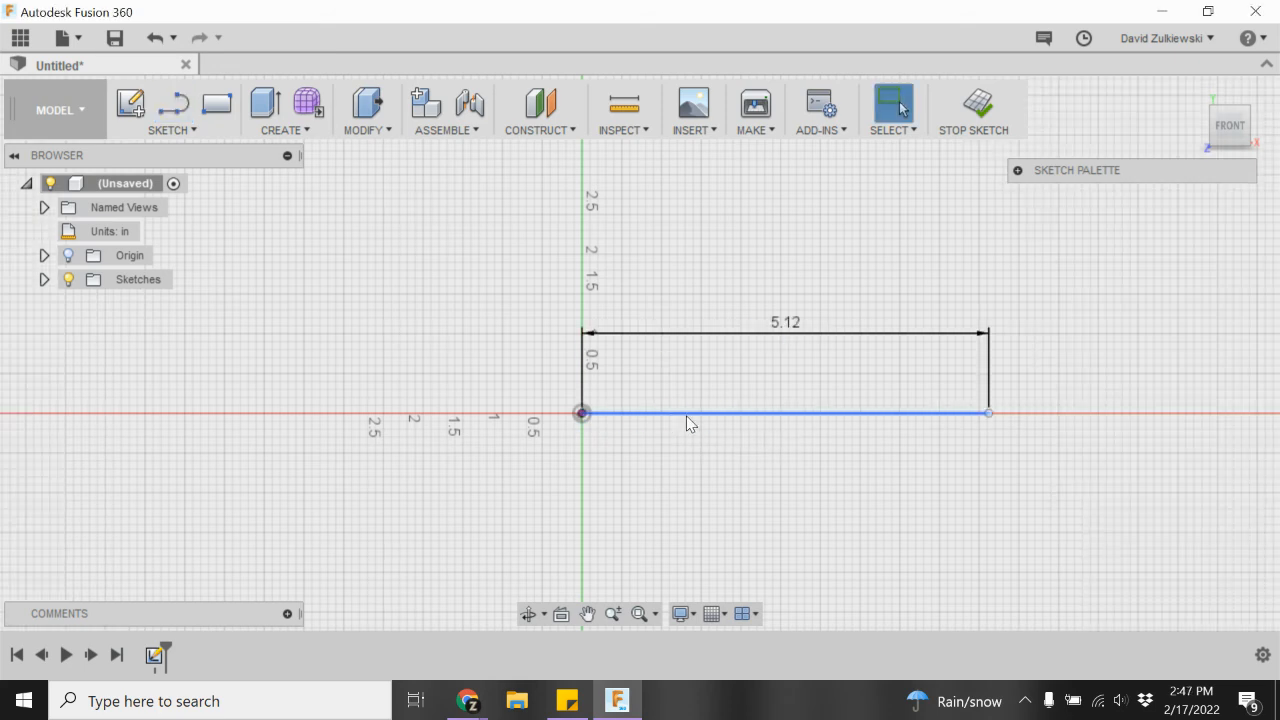
scroll(977, 374, up, 2)
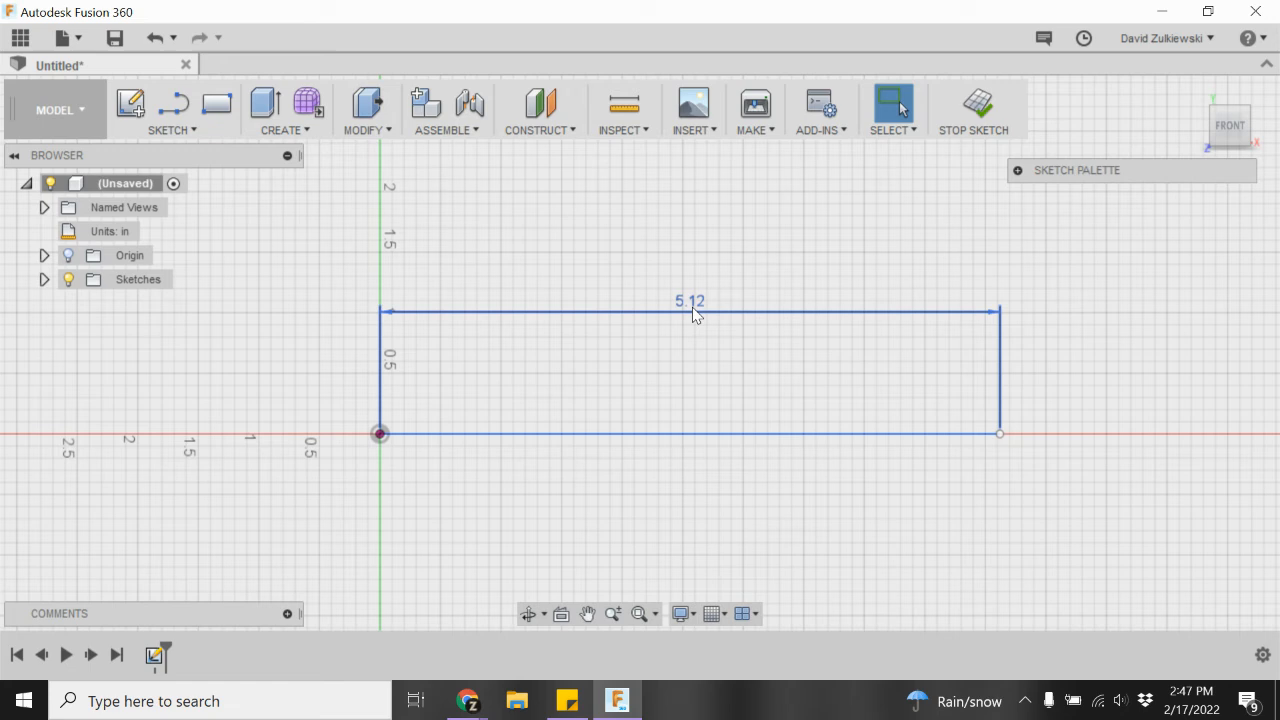
drag(695, 333, 693, 512)
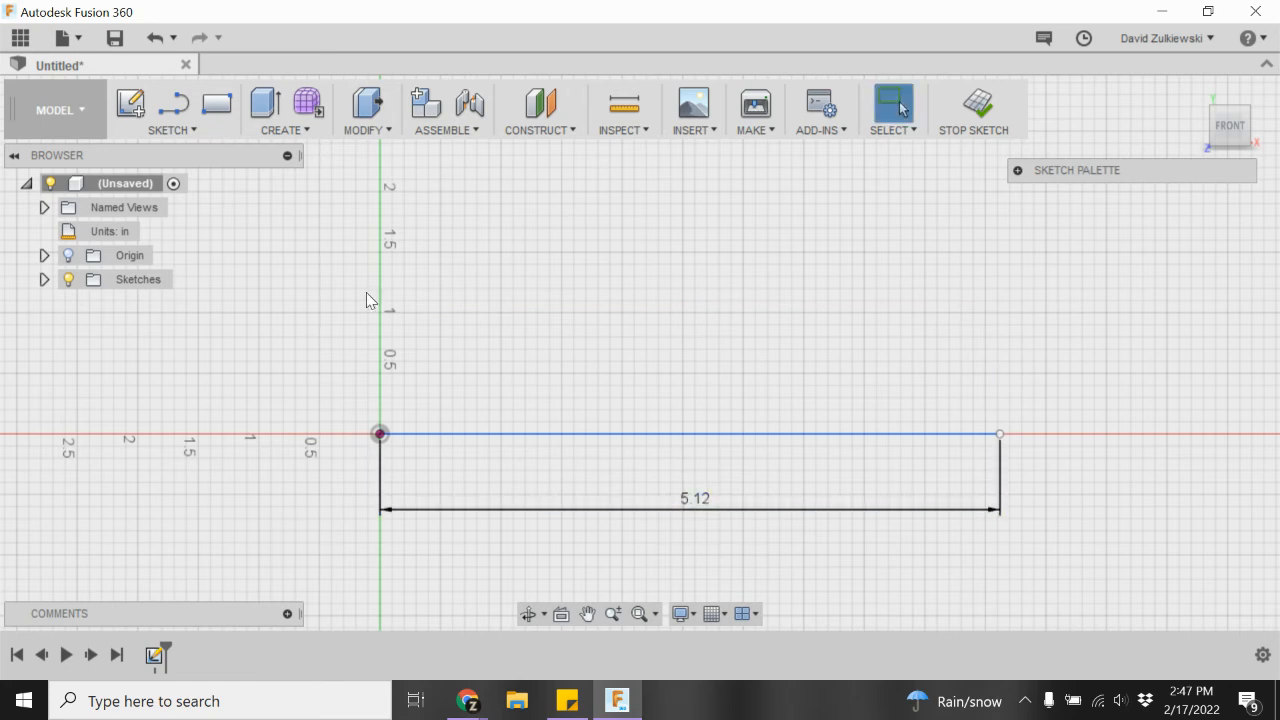
Draw a 0.75 in vertical line upward from the base line's right end, and move its dimension outside the profile.
click(173, 103)
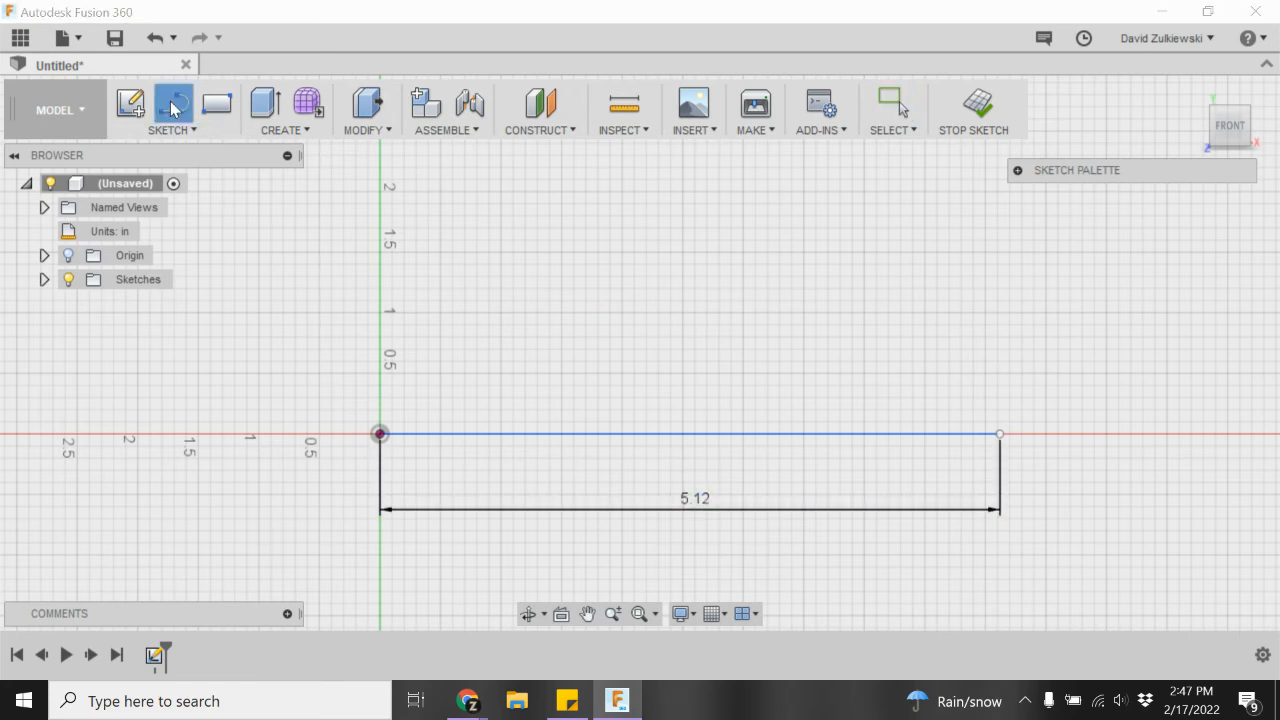
click(1004, 428)
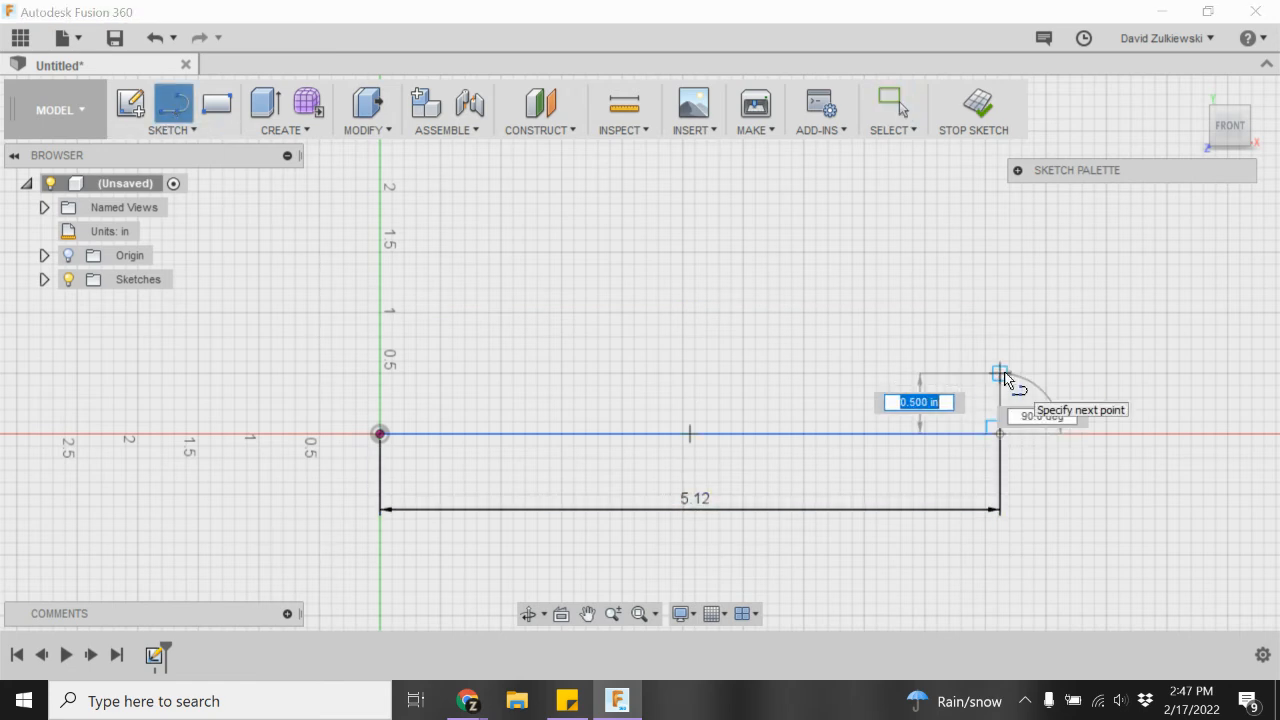
key(BackSpace)
text(.75)
key(Return)
key(Escape)
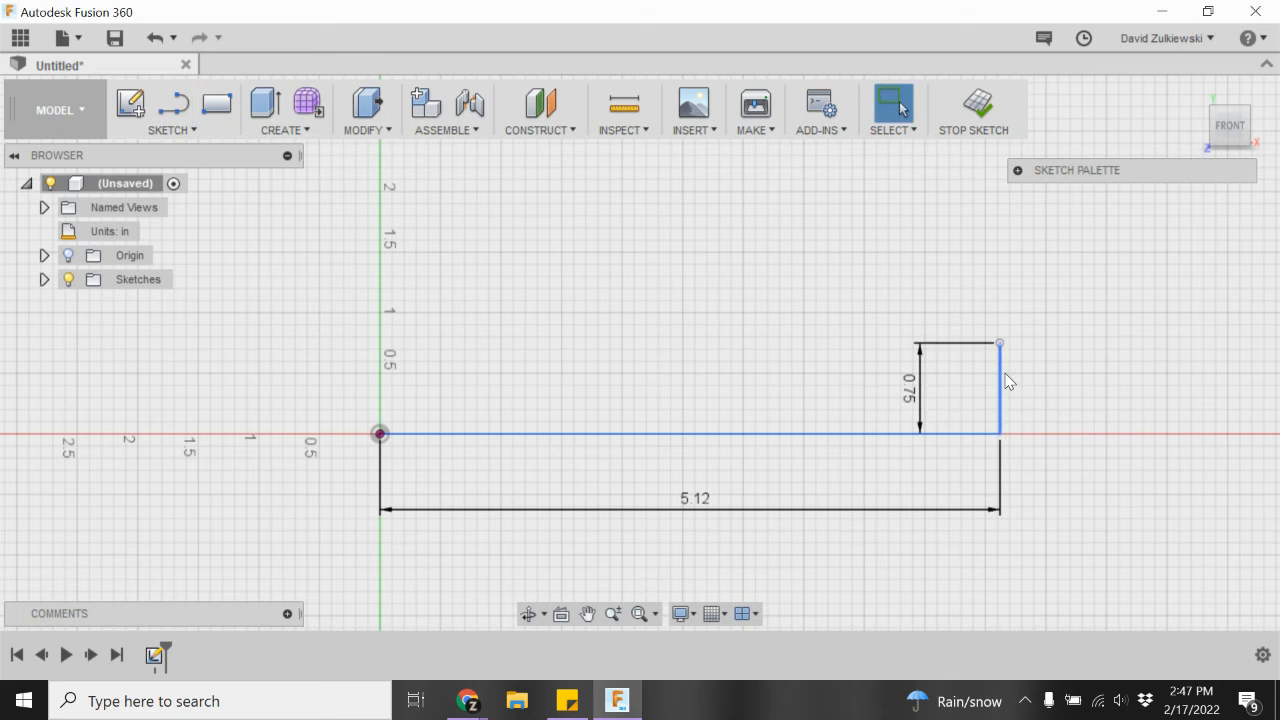
drag(909, 390, 1070, 400)
Draw a vertical line up from the origin to the same height as the opposite vertical line.
click(173, 103)
click(381, 434)
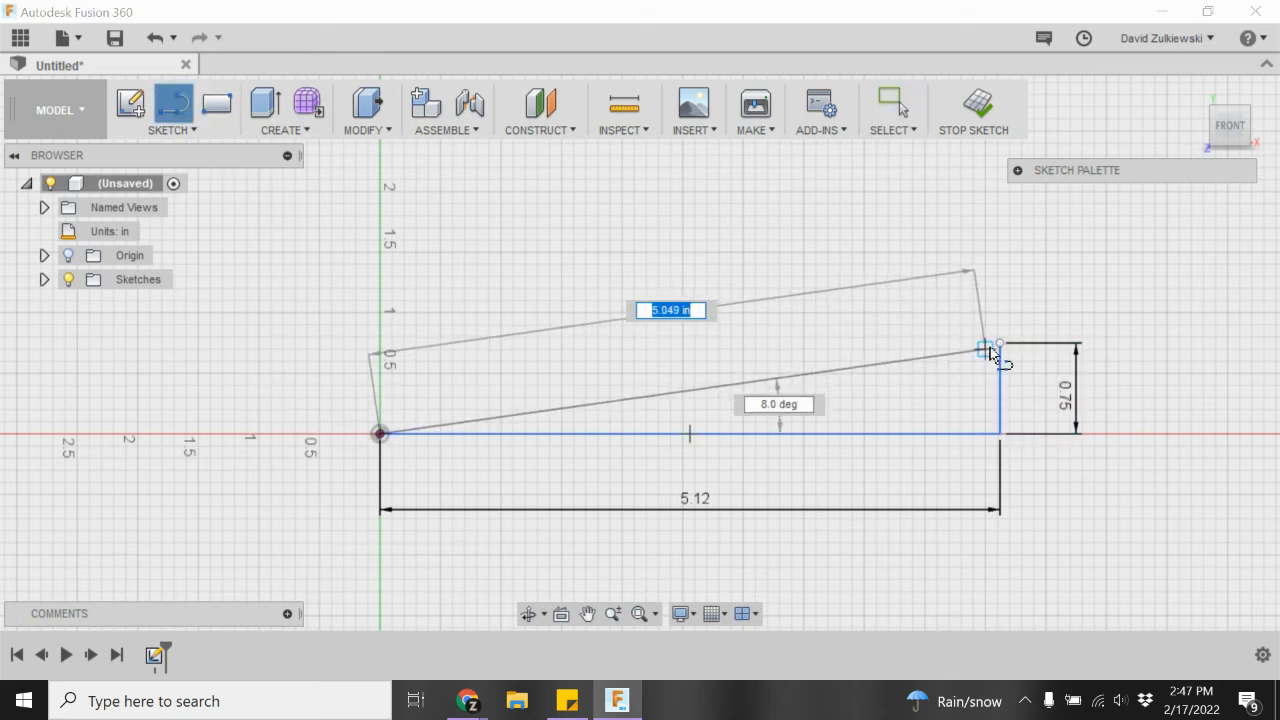
click(381, 343)
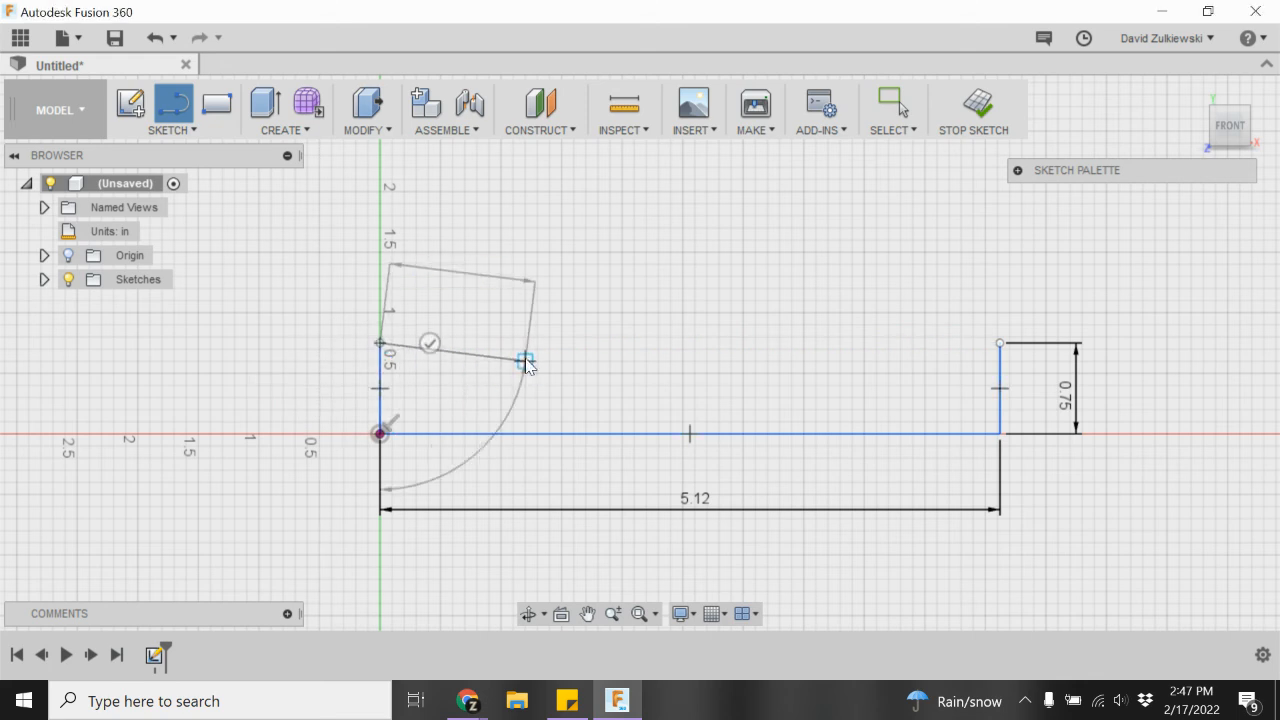
key(Escape)
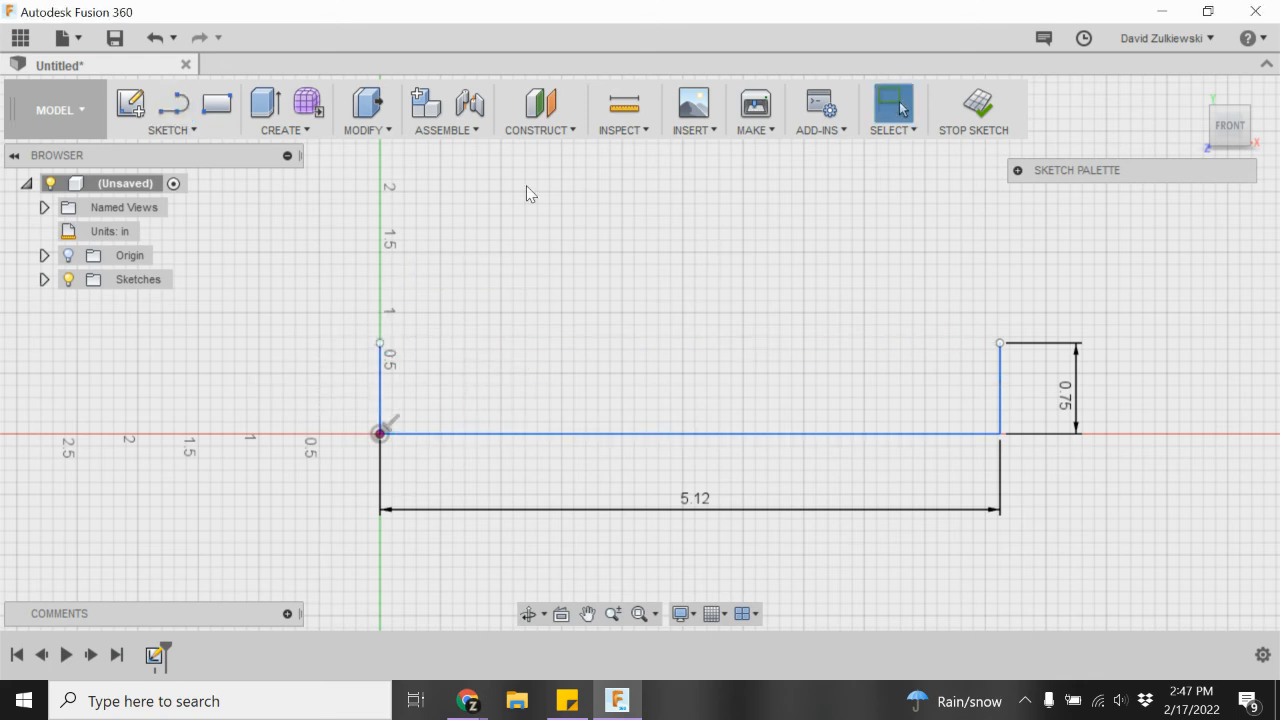
Place two sketch points at X 2.50 in, 1.50 in and 1.00 in above the base line, and merge the lower into the upper.
click(182, 131)
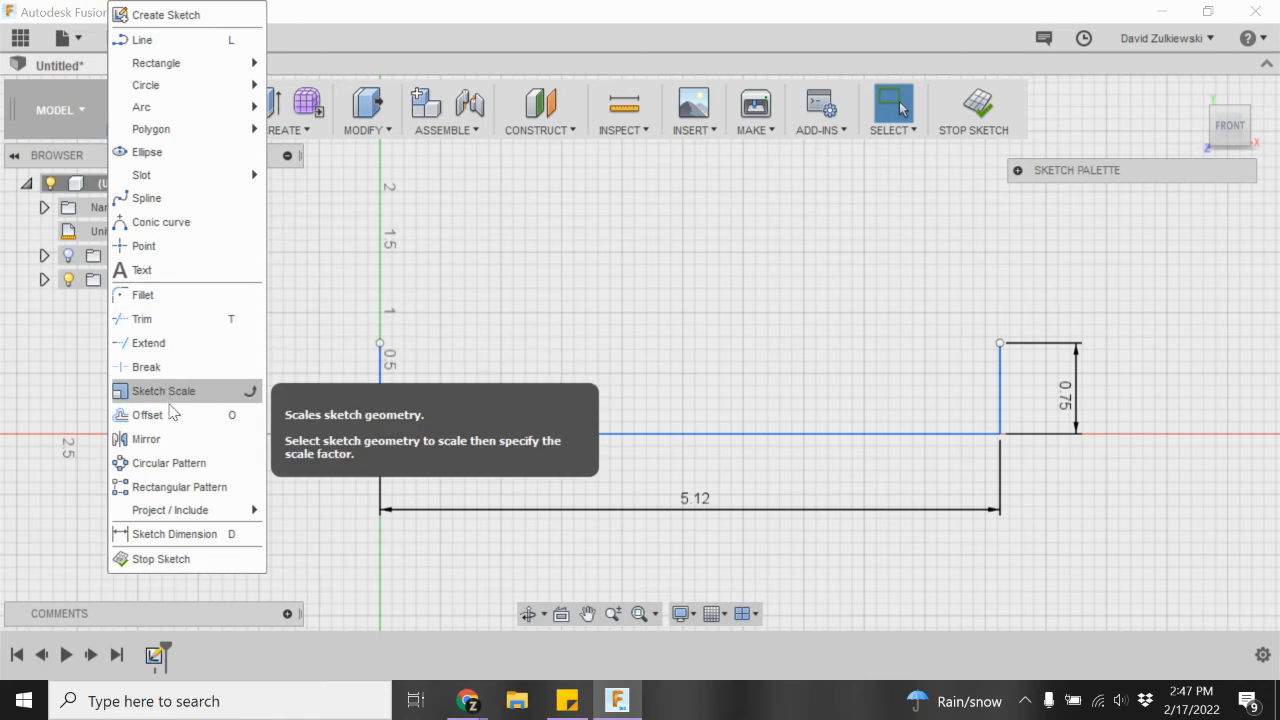
click(157, 247)
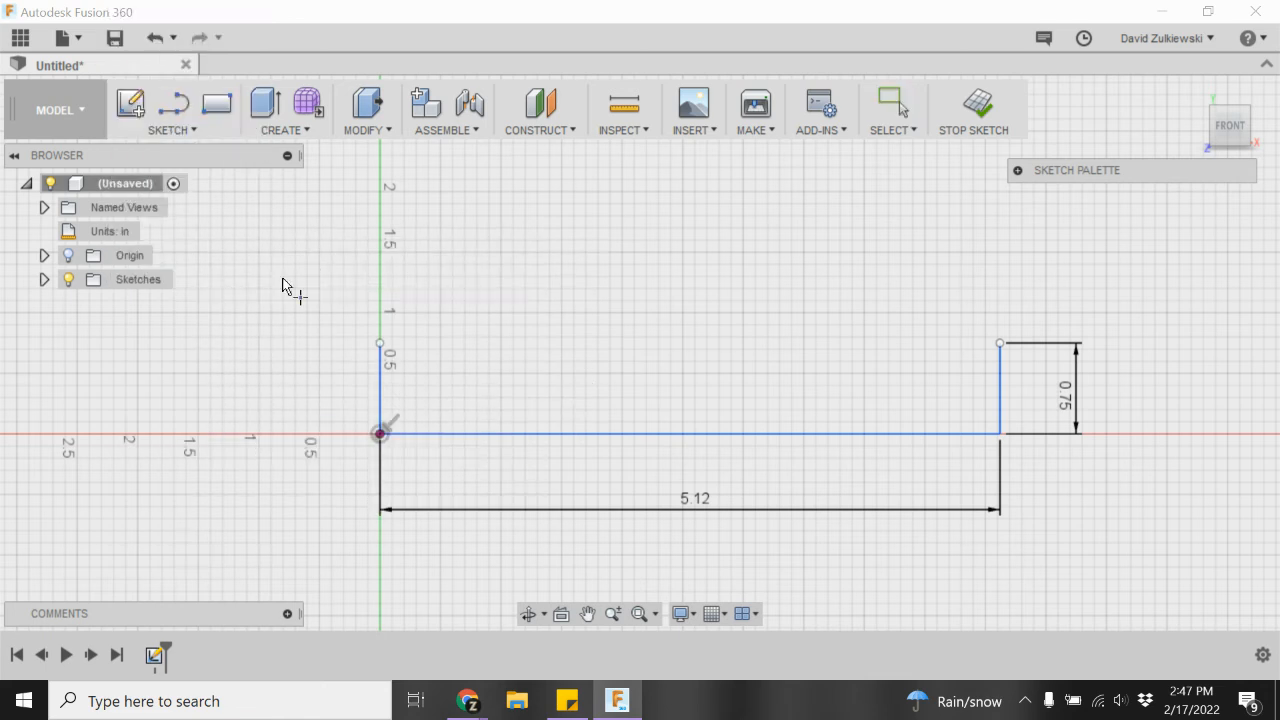
click(682, 252)
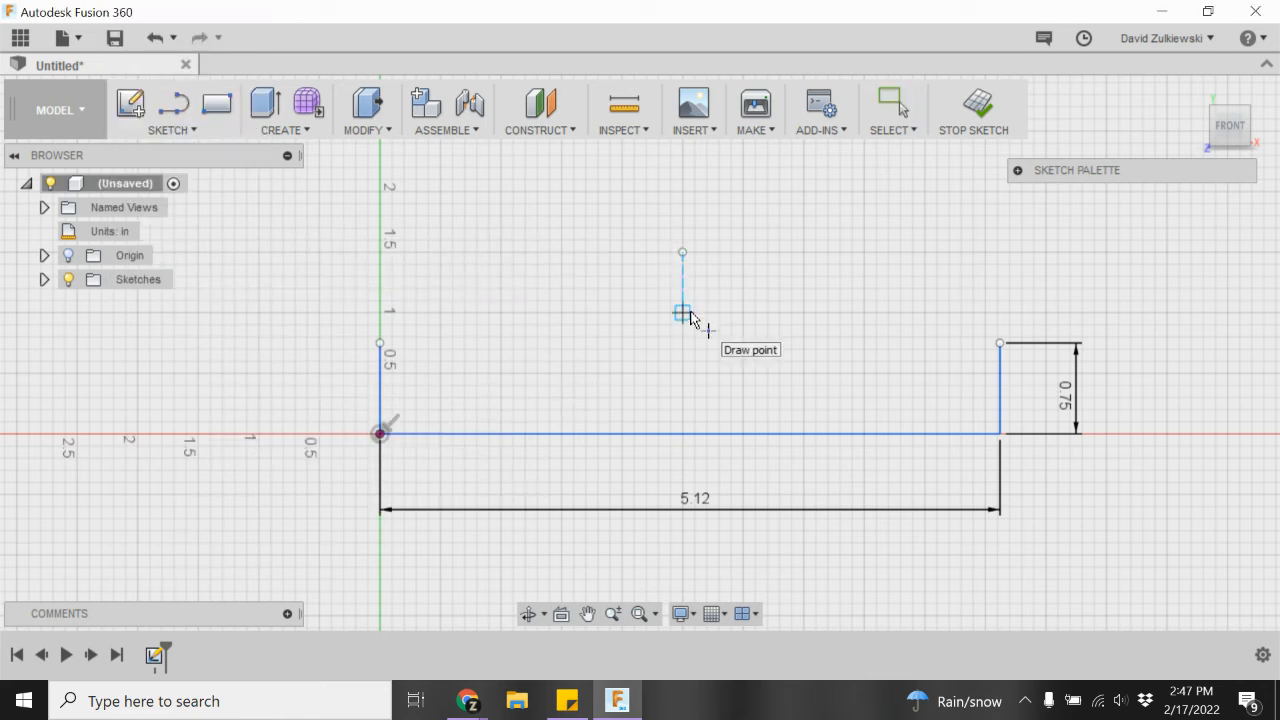
click(690, 314)
key(Escape)
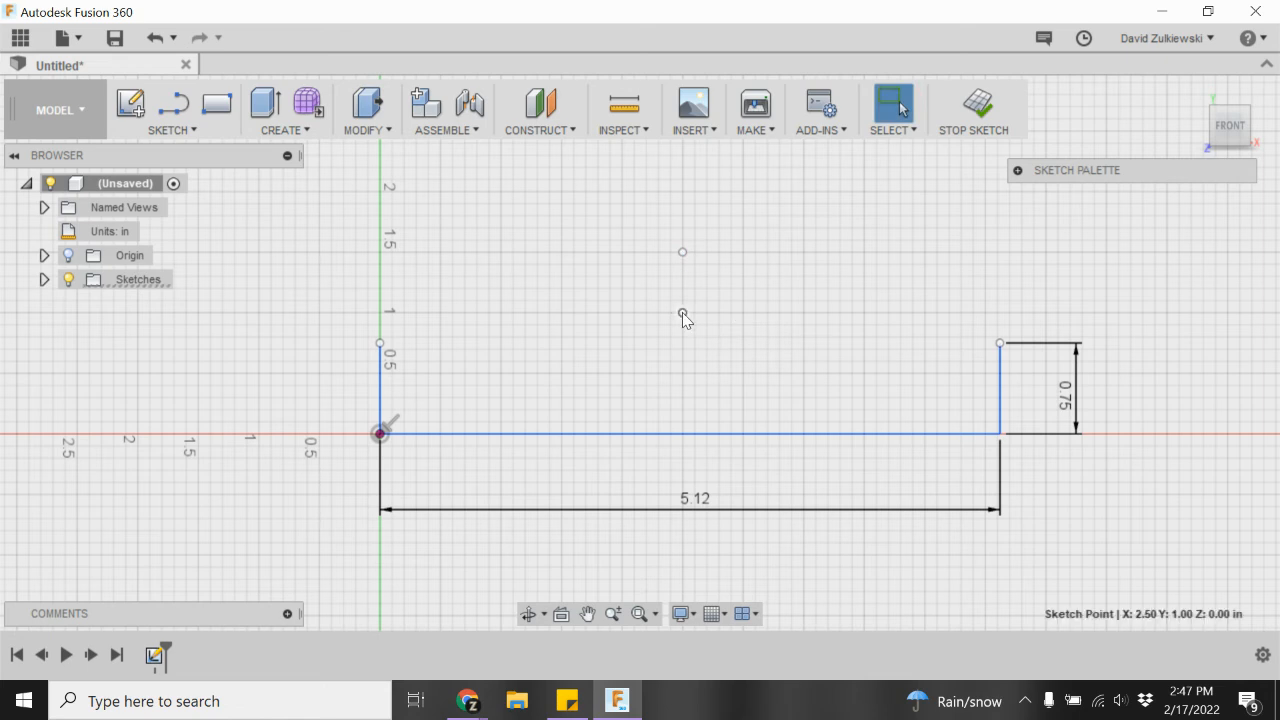
drag(682, 312, 686, 256)
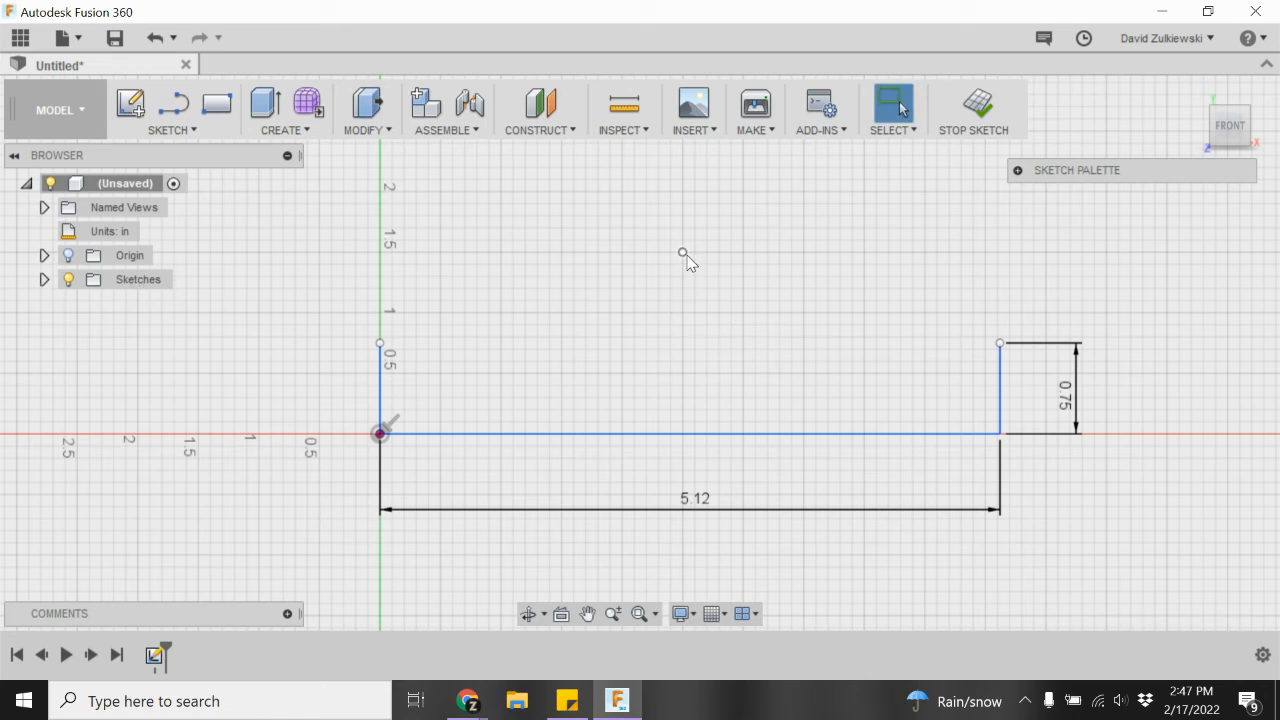
Dimension the sketch point's vertical distance from the base line, placing the dimension to the left of the profile.
click(180, 137)
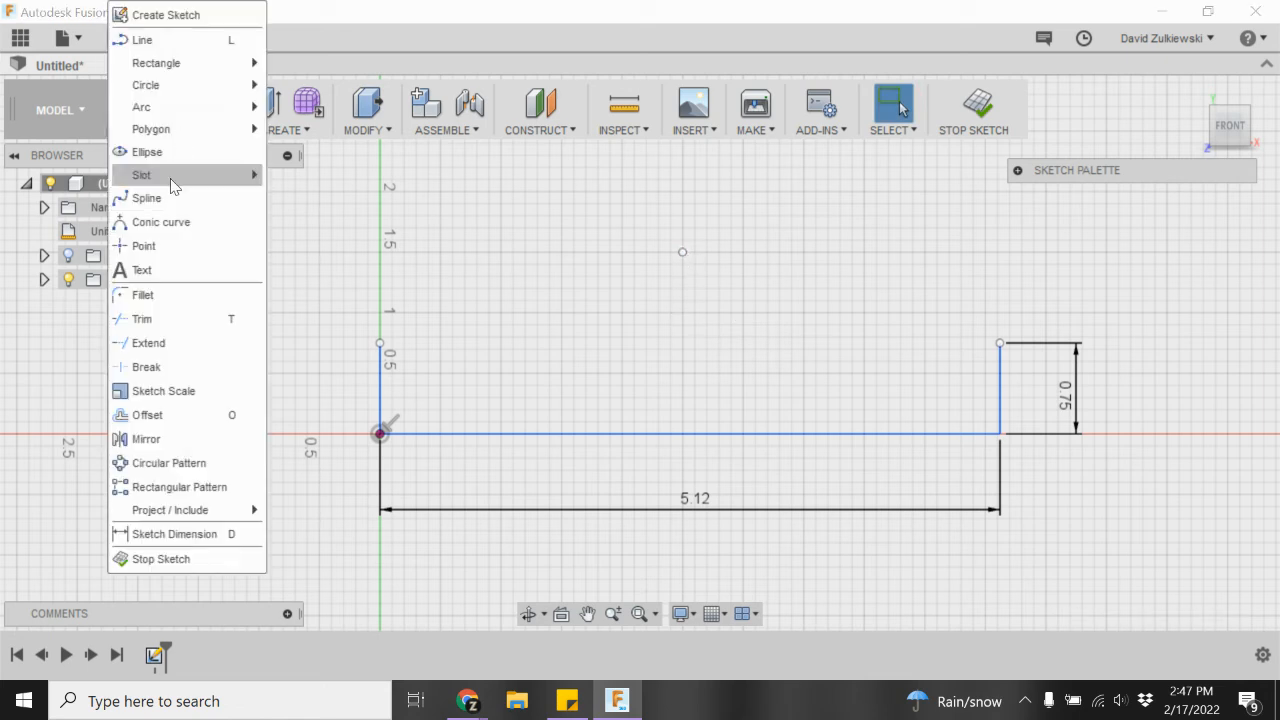
click(160, 535)
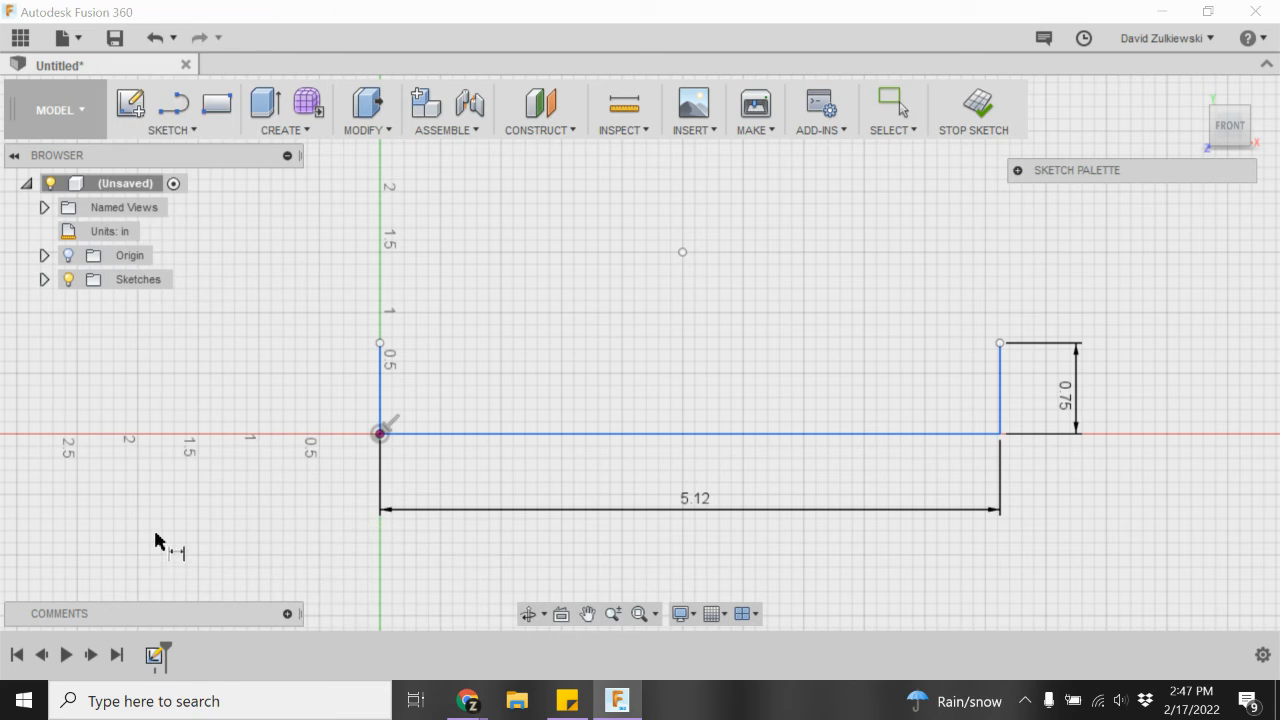
click(682, 252)
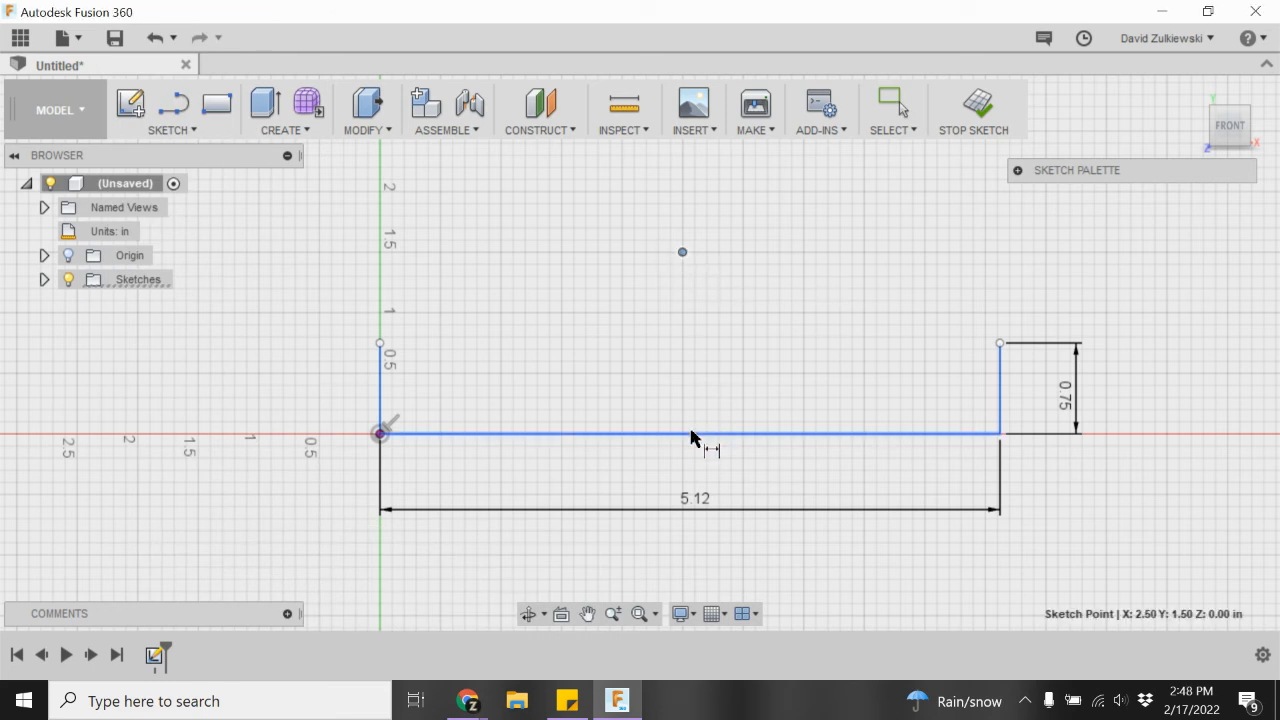
click(694, 434)
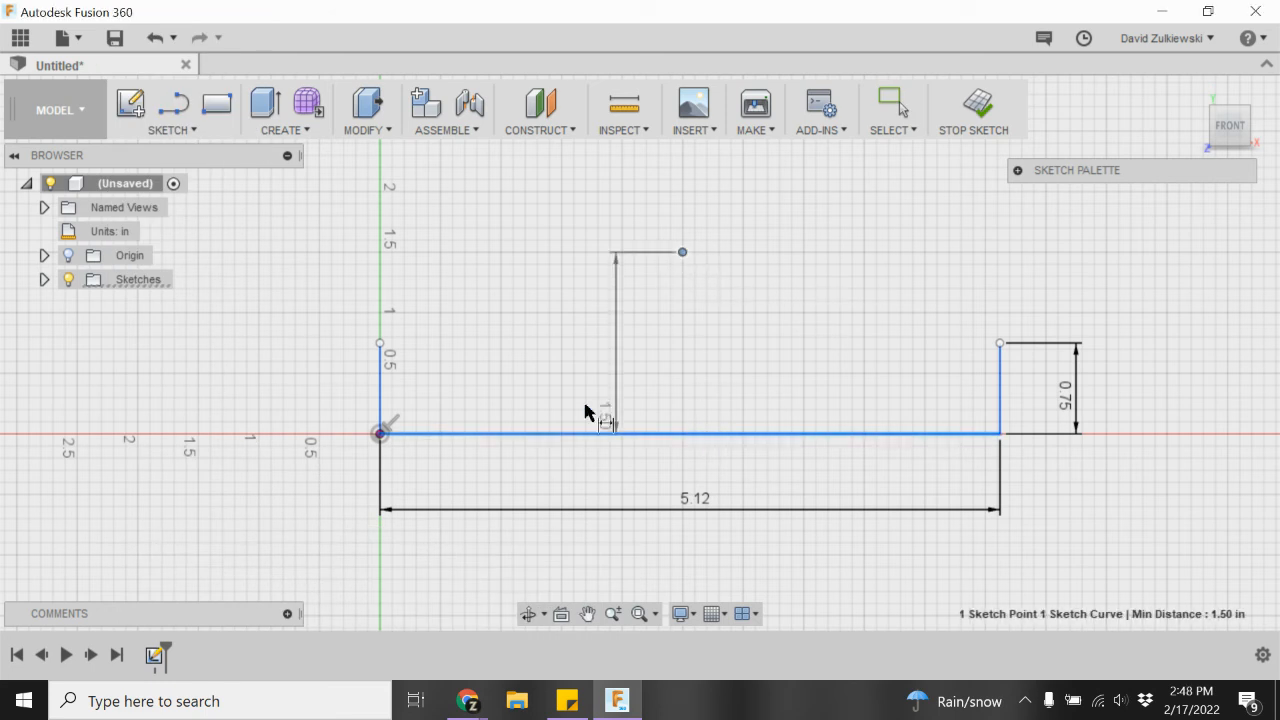
click(285, 373)
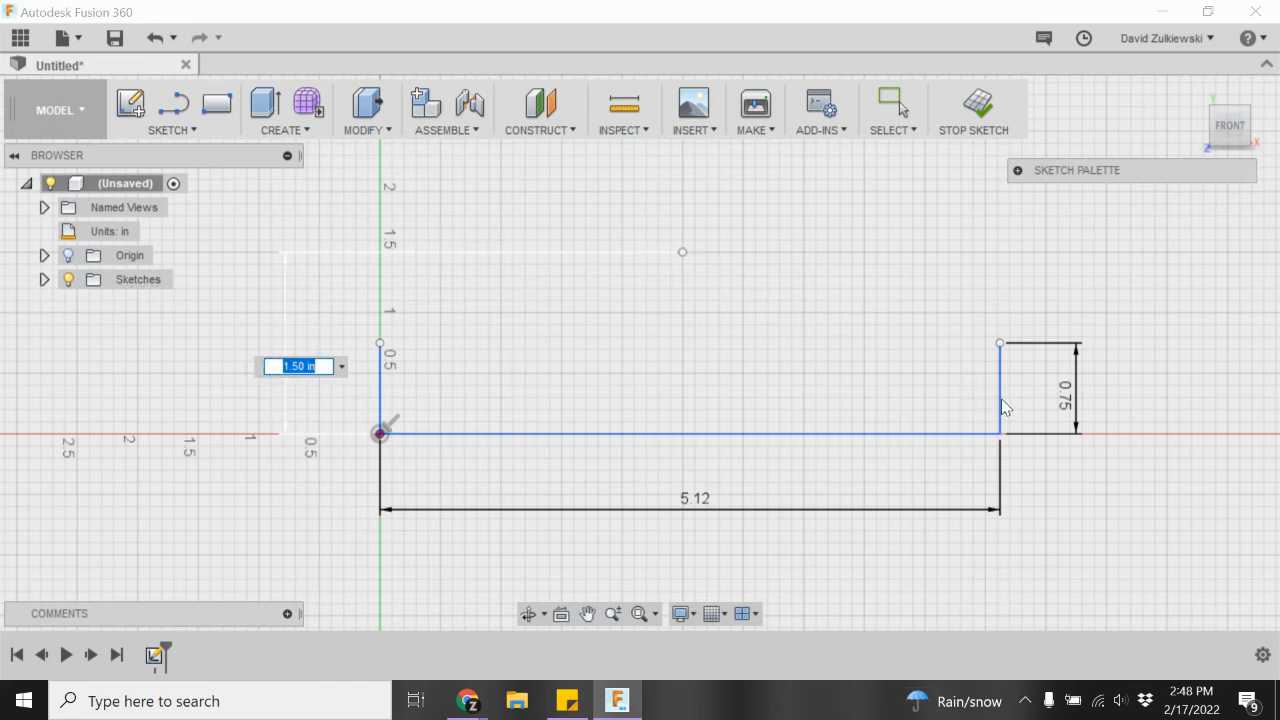
click(172, 129)
key(Return)
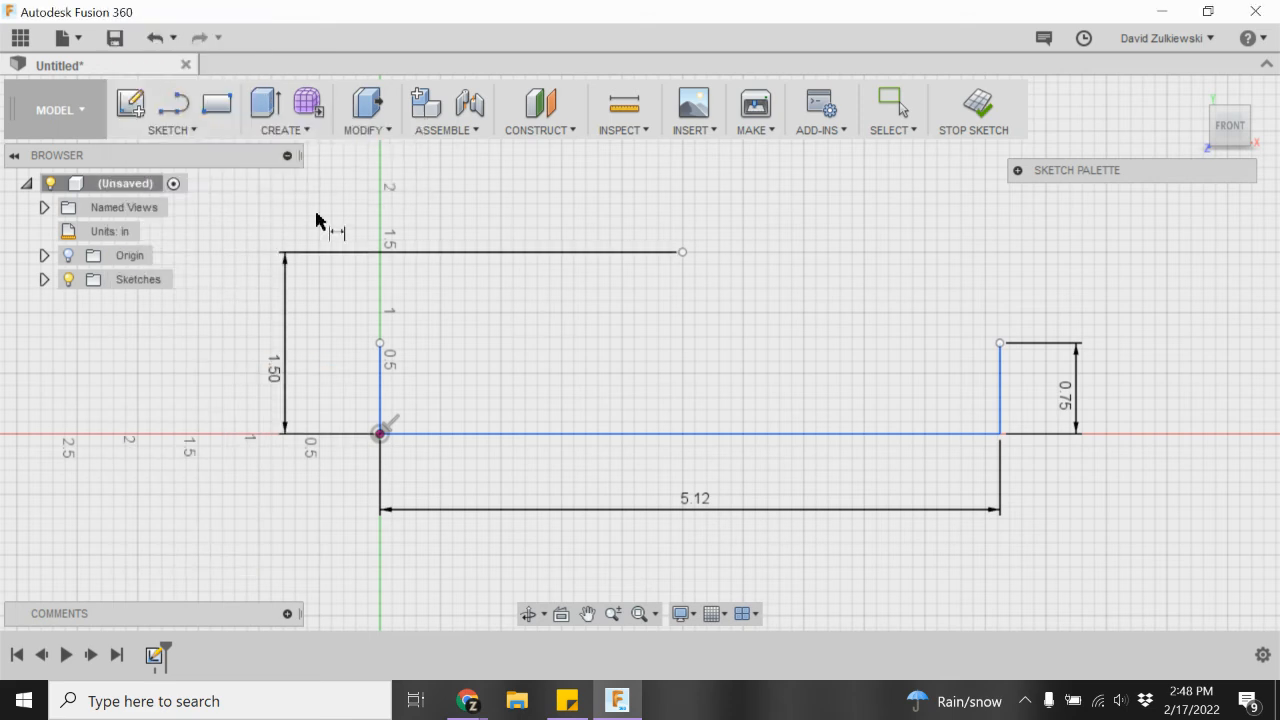
Dimension the horizontal distance between the sketch point and the right vertical line, placing the text outside the profile.
click(682, 253)
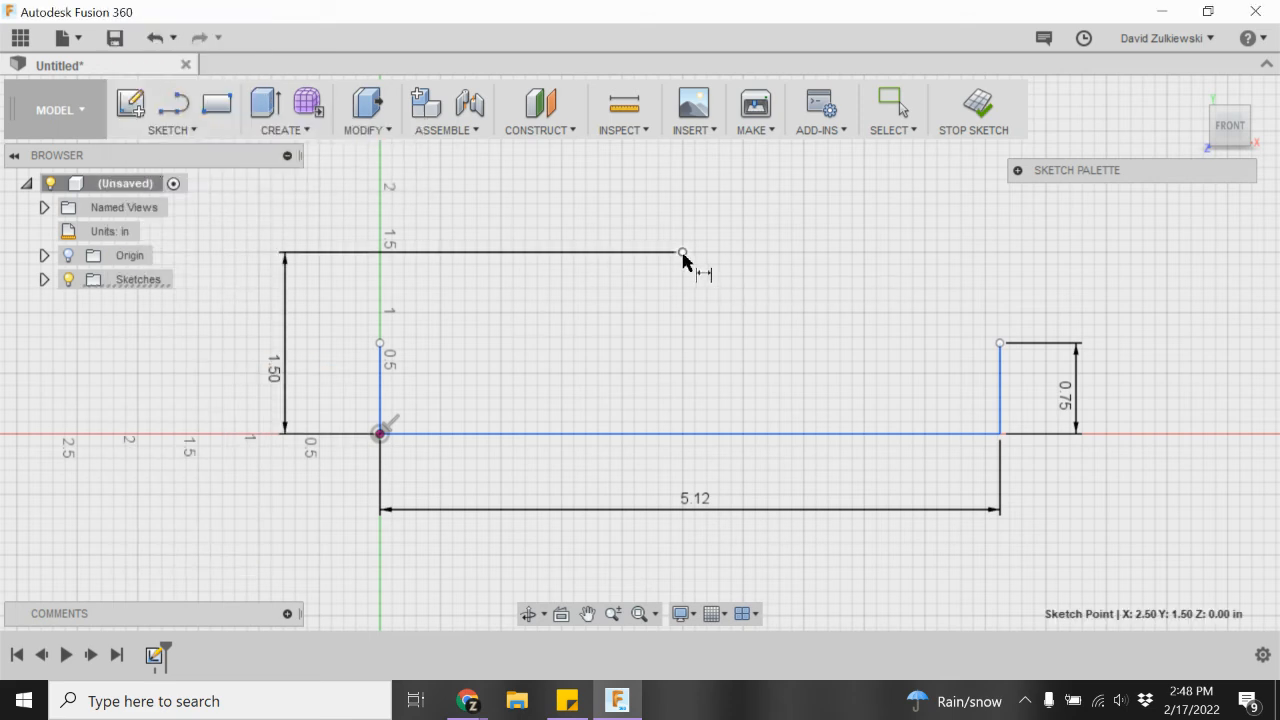
click(1000, 395)
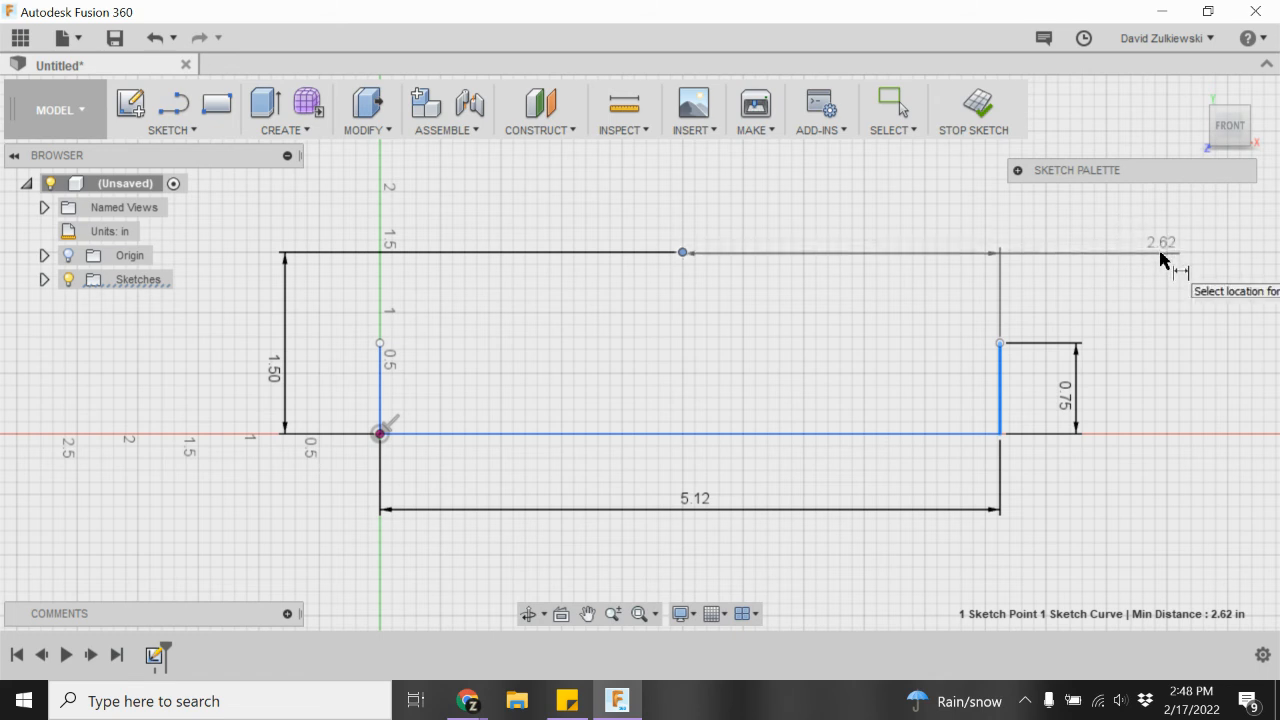
click(1161, 256)
key(Return)
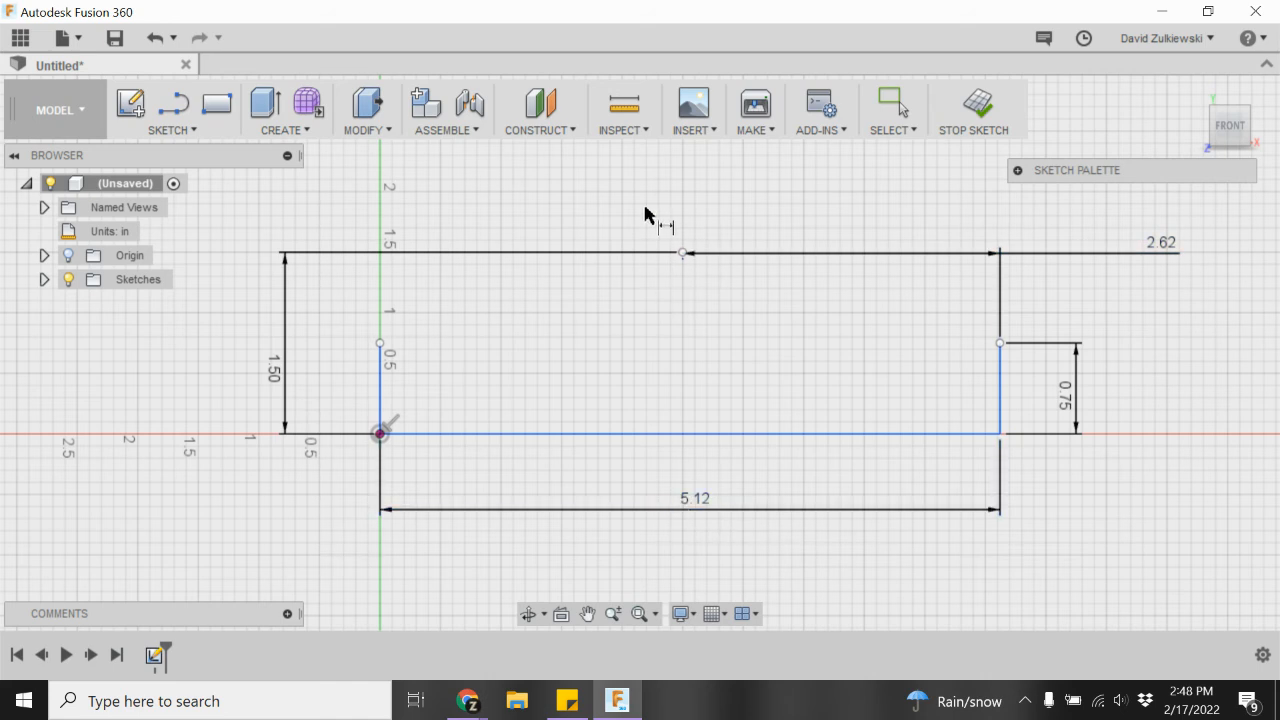
Draw a center point arc on the sketch point with a 1 in radius and a 180 degree sweep above it.
click(183, 132)
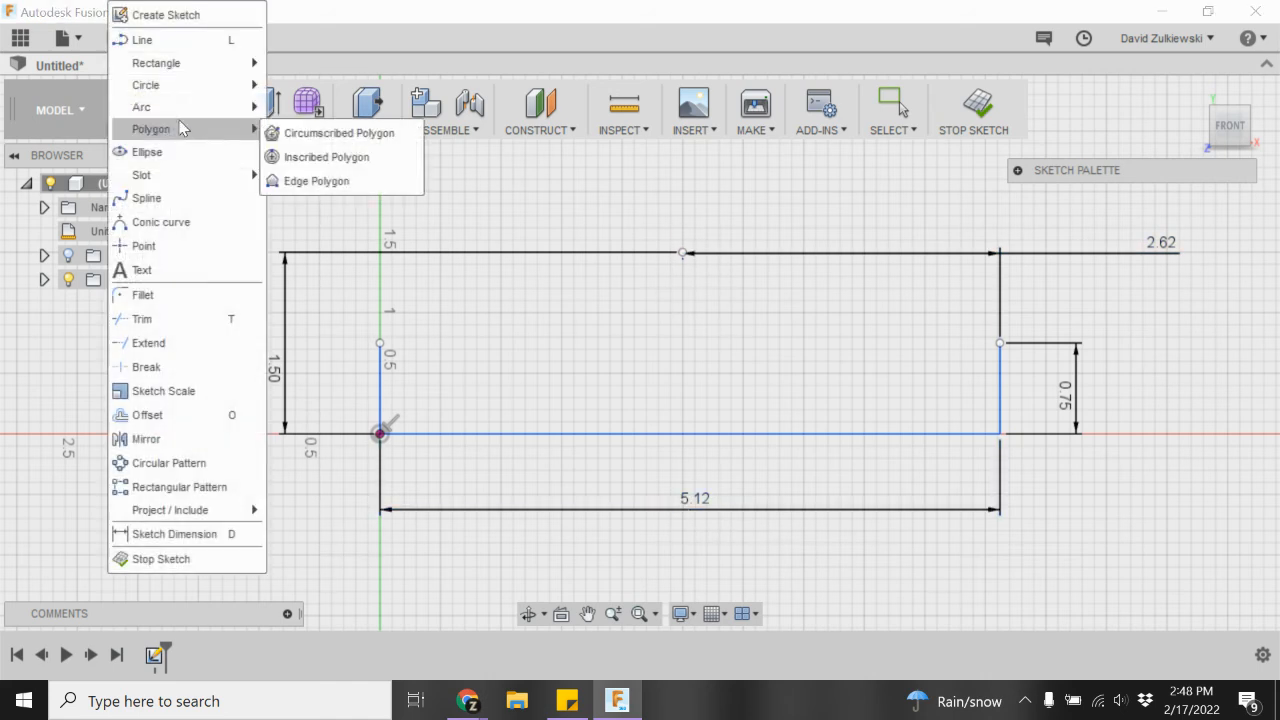
mouse_move(176, 106)
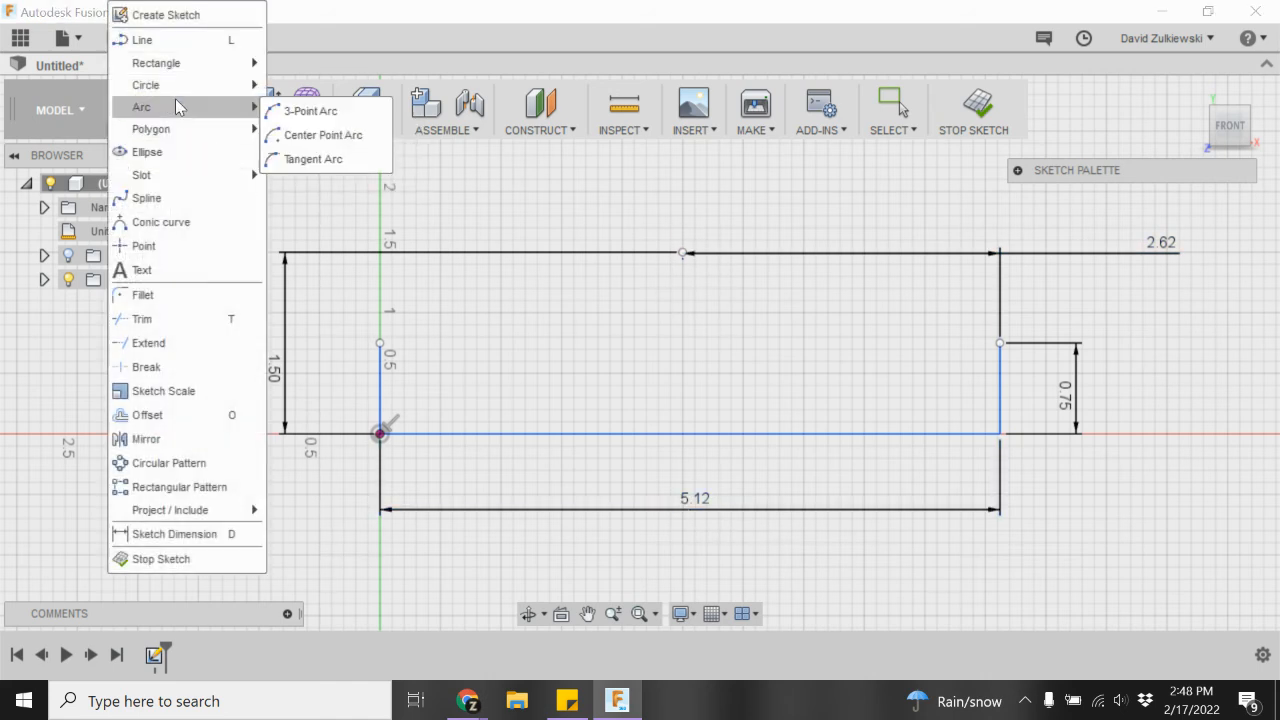
click(311, 148)
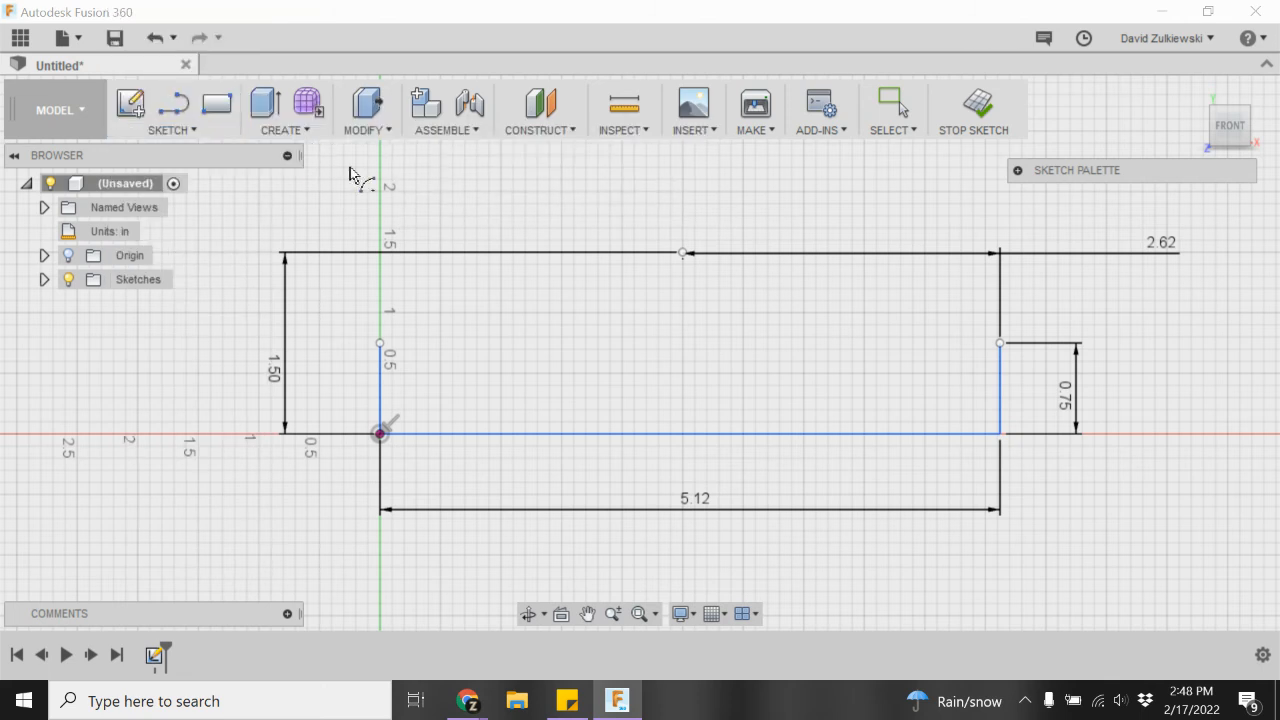
click(683, 254)
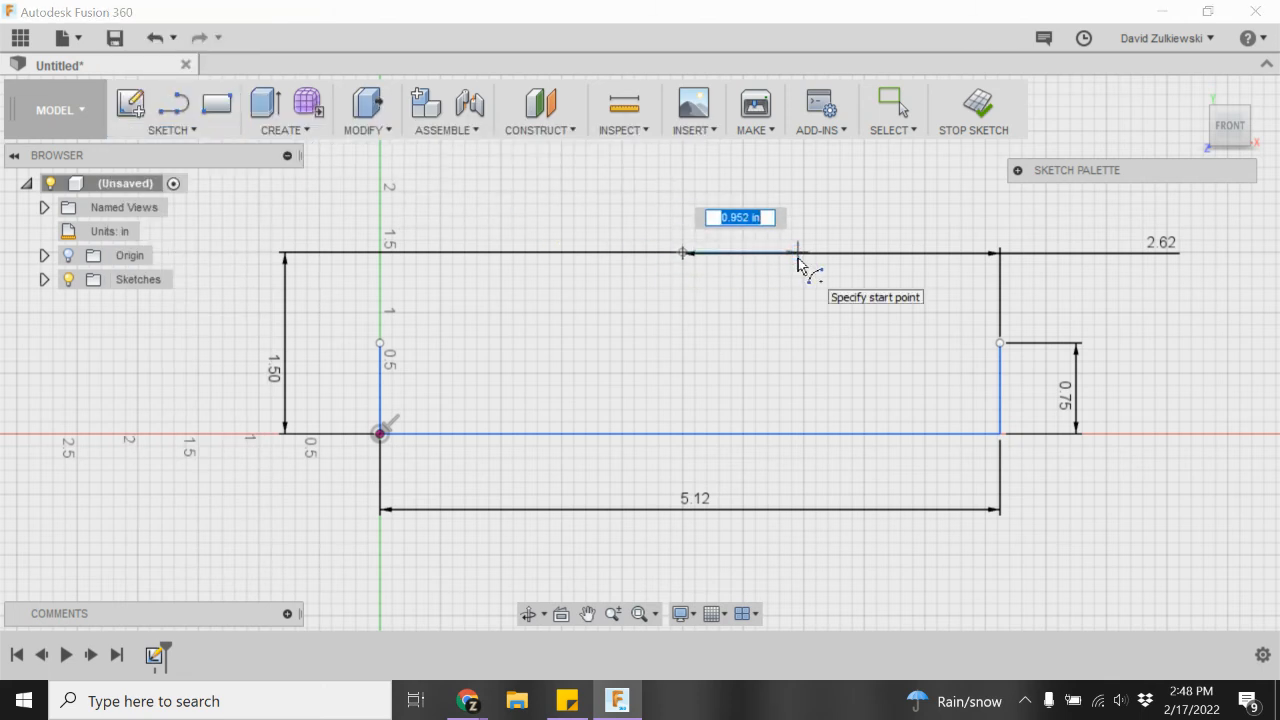
key(BackSpace)
text(1)
key(Tab)
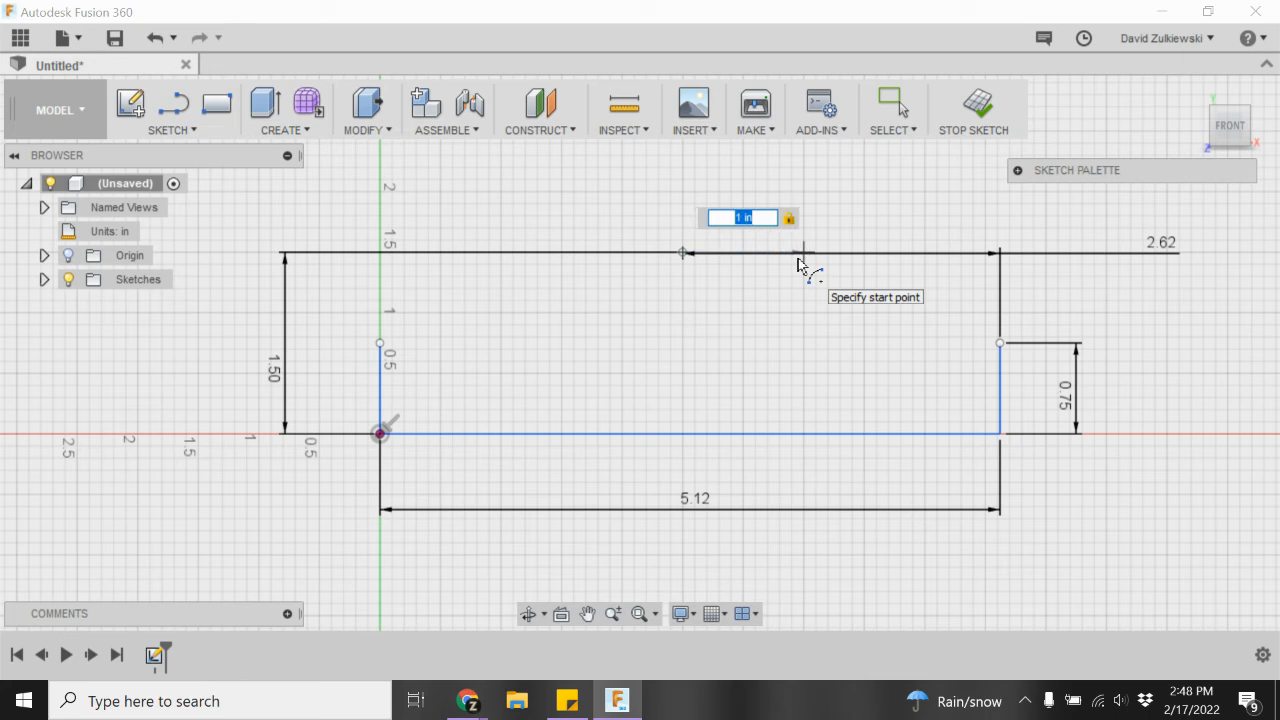
click(800, 262)
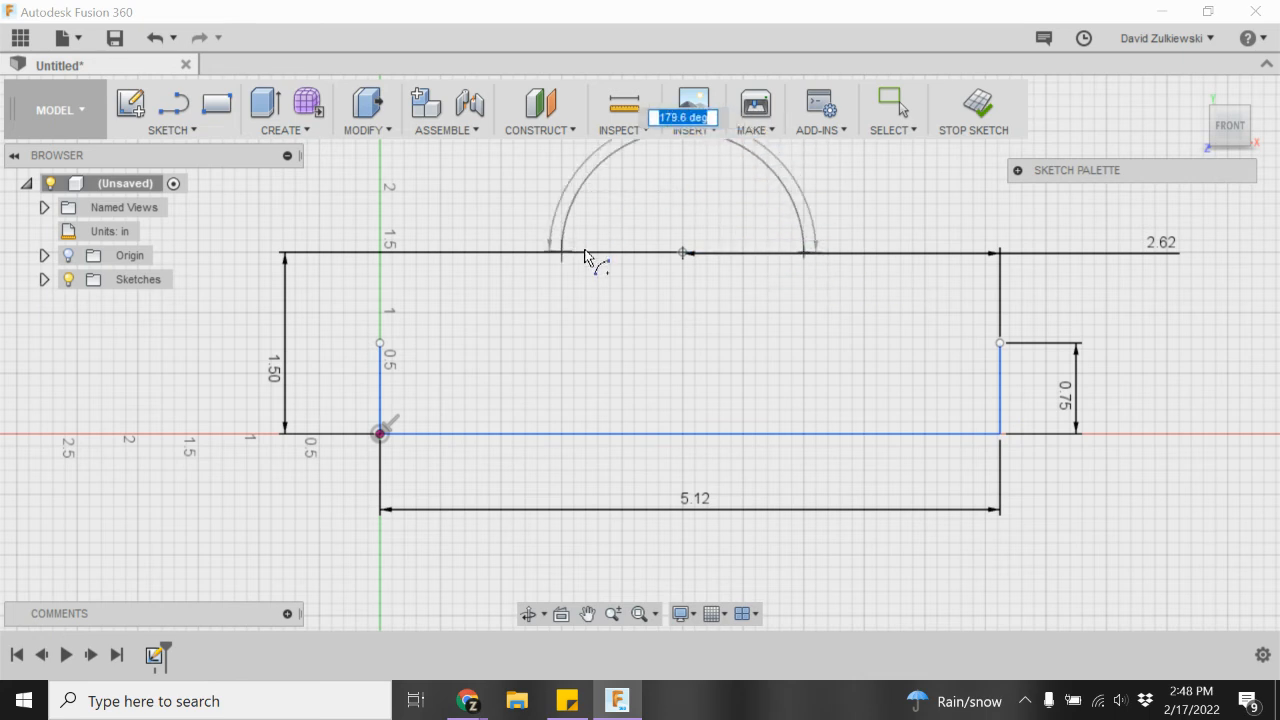
text(180)
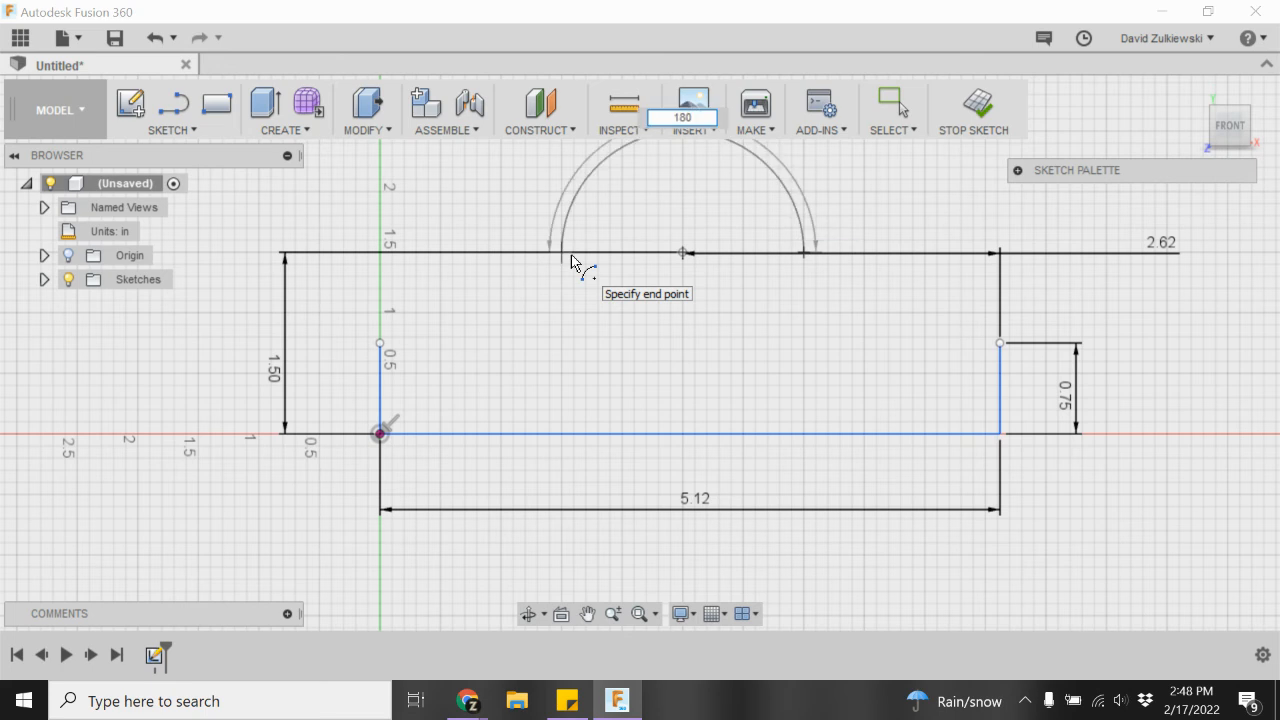
key(Tab)
key(Return)
Move the arc's radius dimension inside the arc and the 2.62 horizontal dimension below the base line.
scroll(571, 255, down, 4)
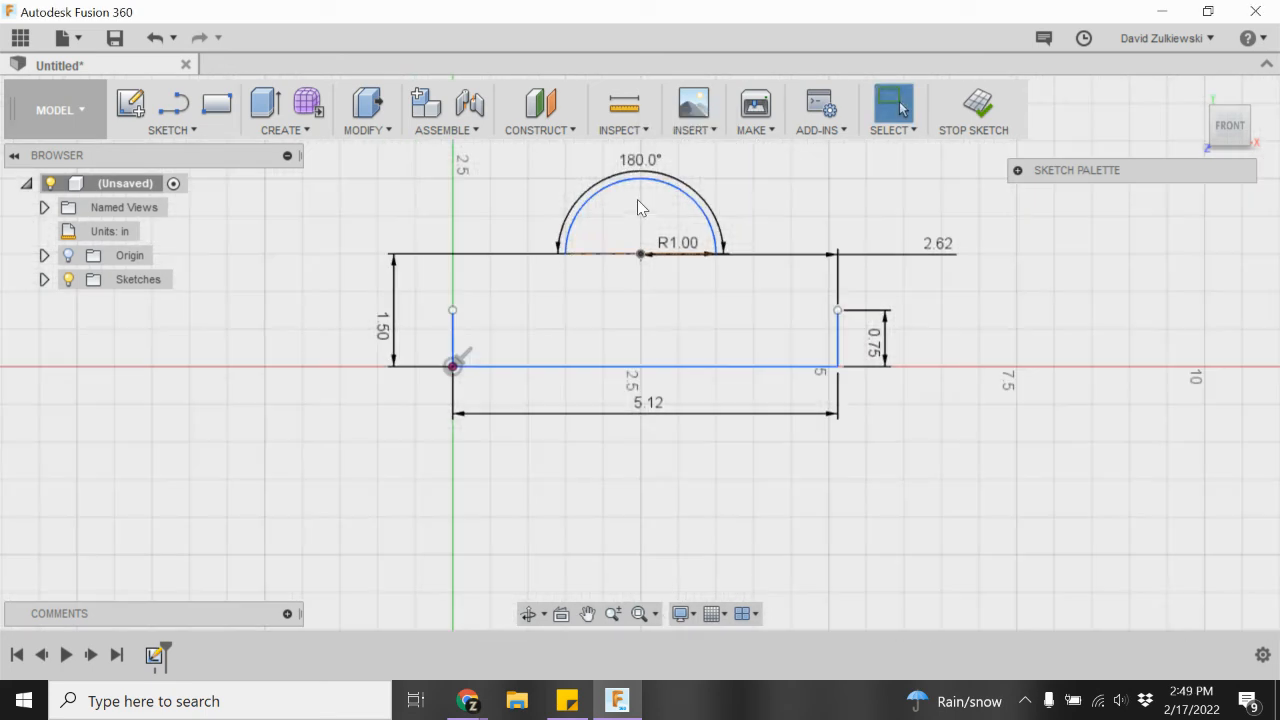
scroll(640, 207, down, 1)
scroll(689, 188, up, 4)
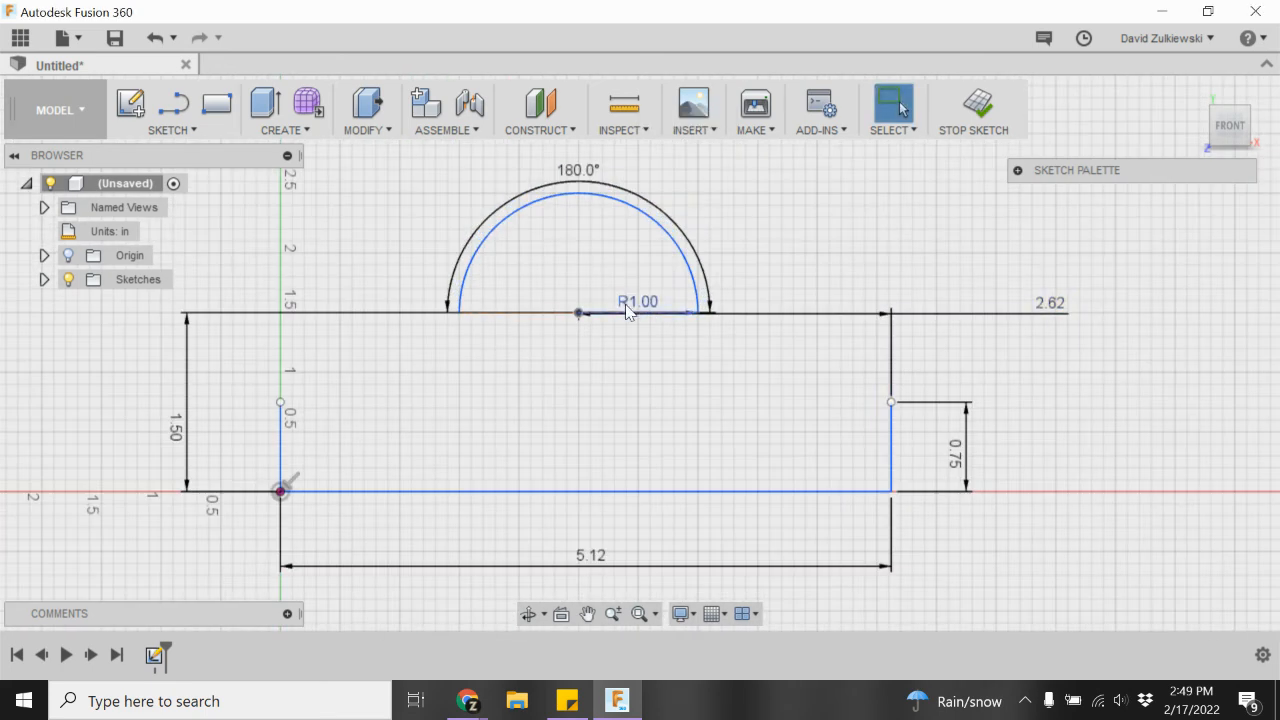
drag(638, 302, 587, 240)
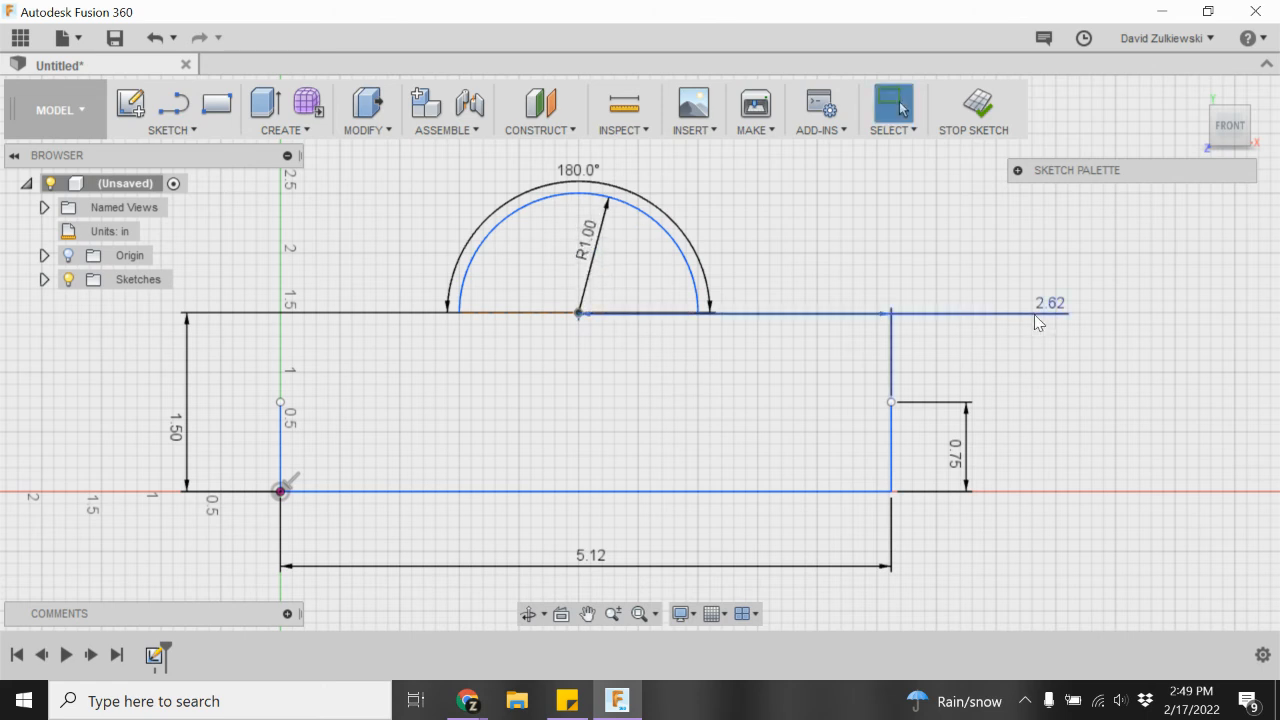
drag(1058, 307, 1040, 540)
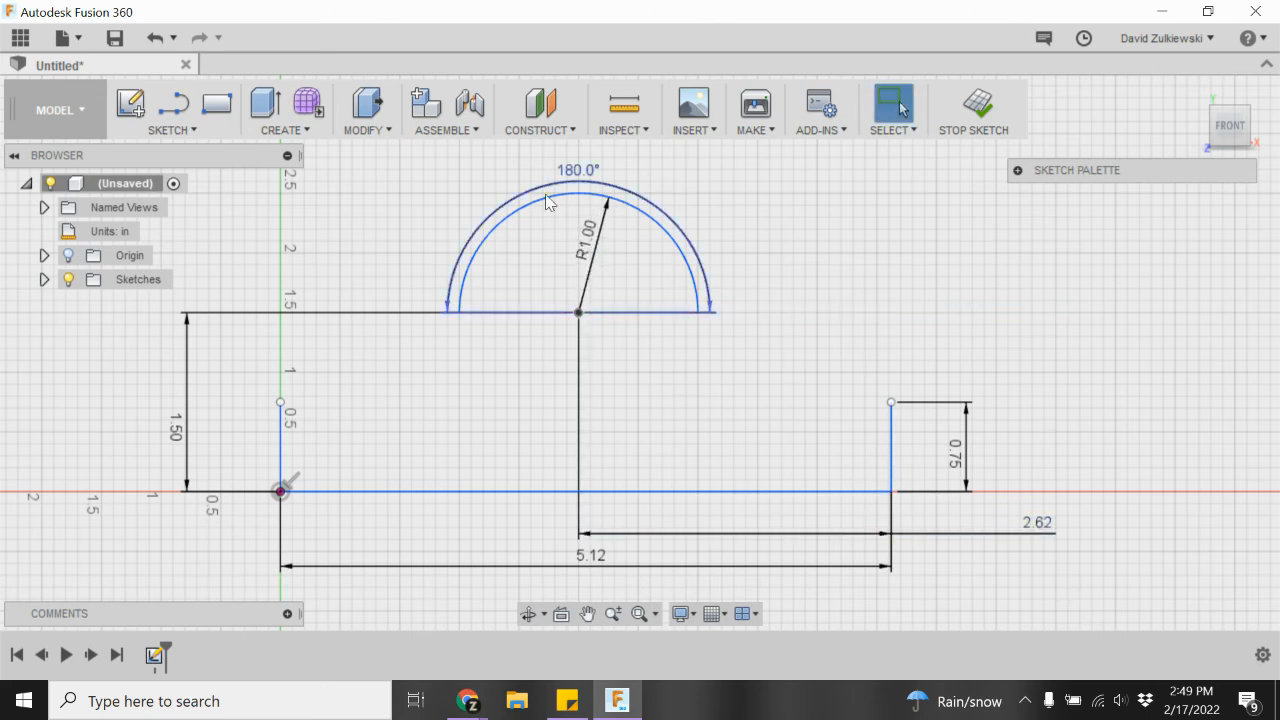
Draw a horizontal line from the top of the left vertical line to below the arc's left end, and a vertical line up to that end.
click(170, 106)
click(284, 402)
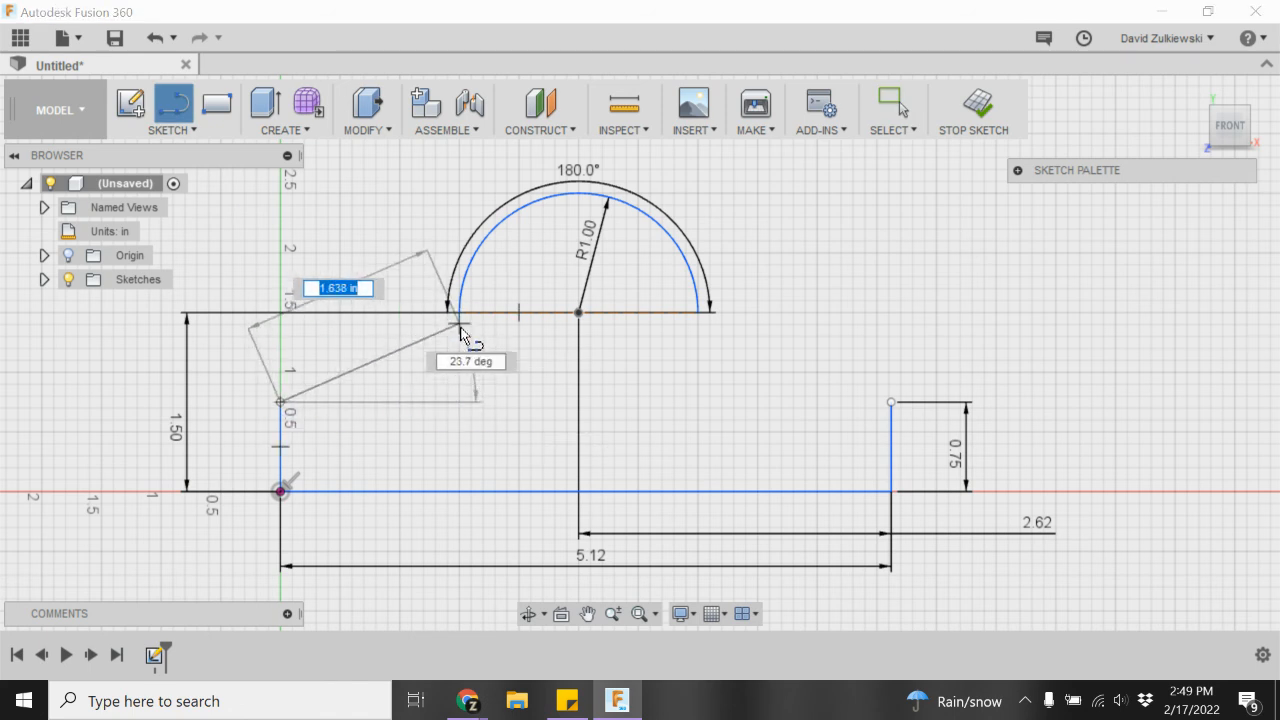
click(460, 403)
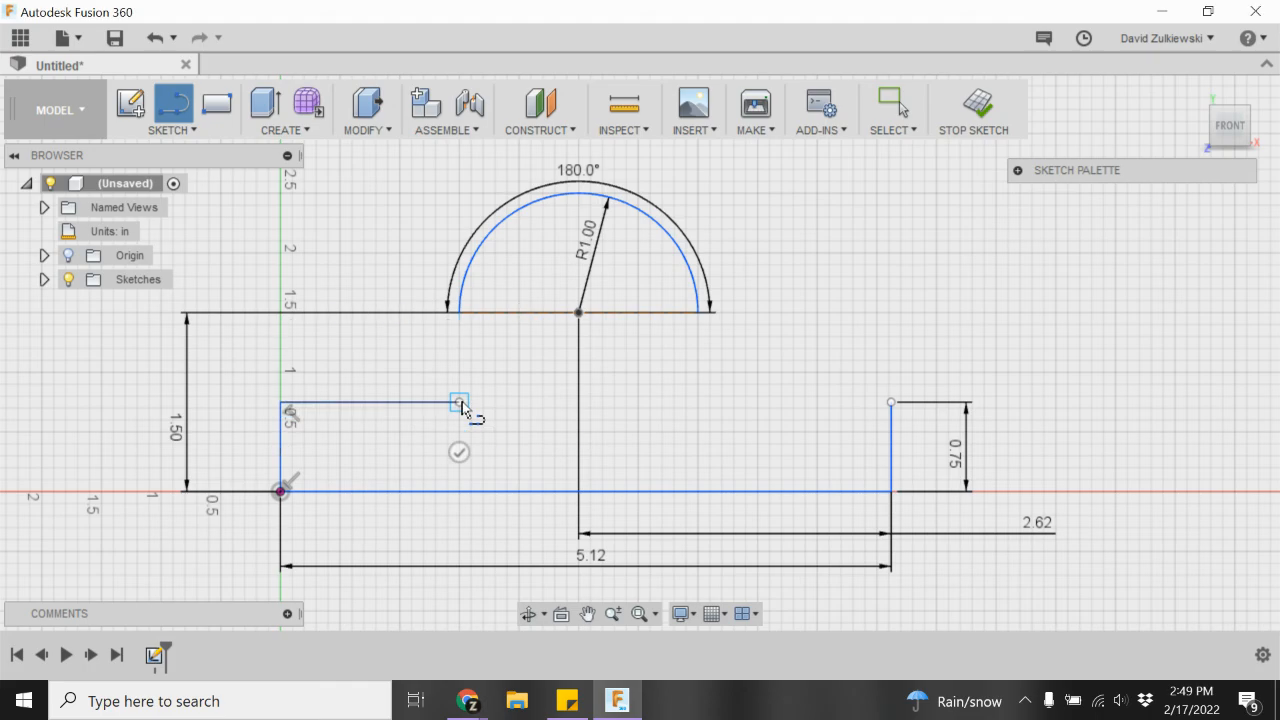
click(459, 313)
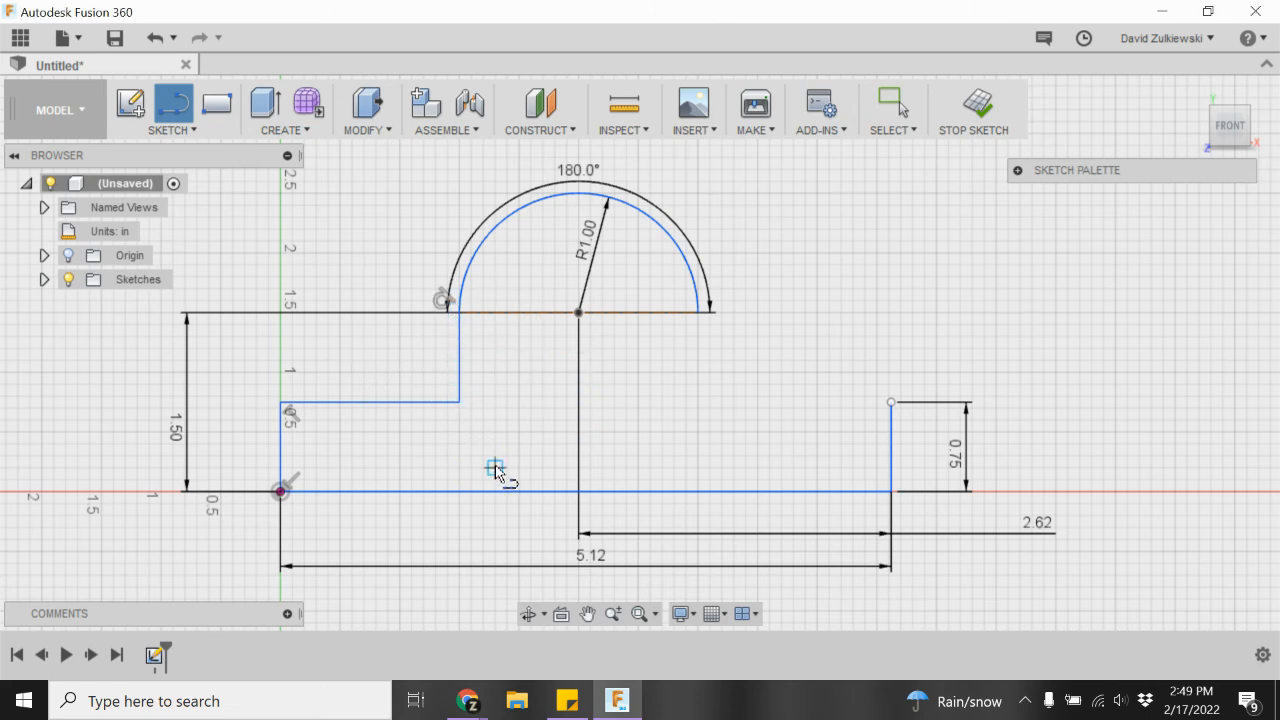
Close the profile with a horizontal line from the top of the right vertical line and a vertical line up to the arc's right end.
click(891, 403)
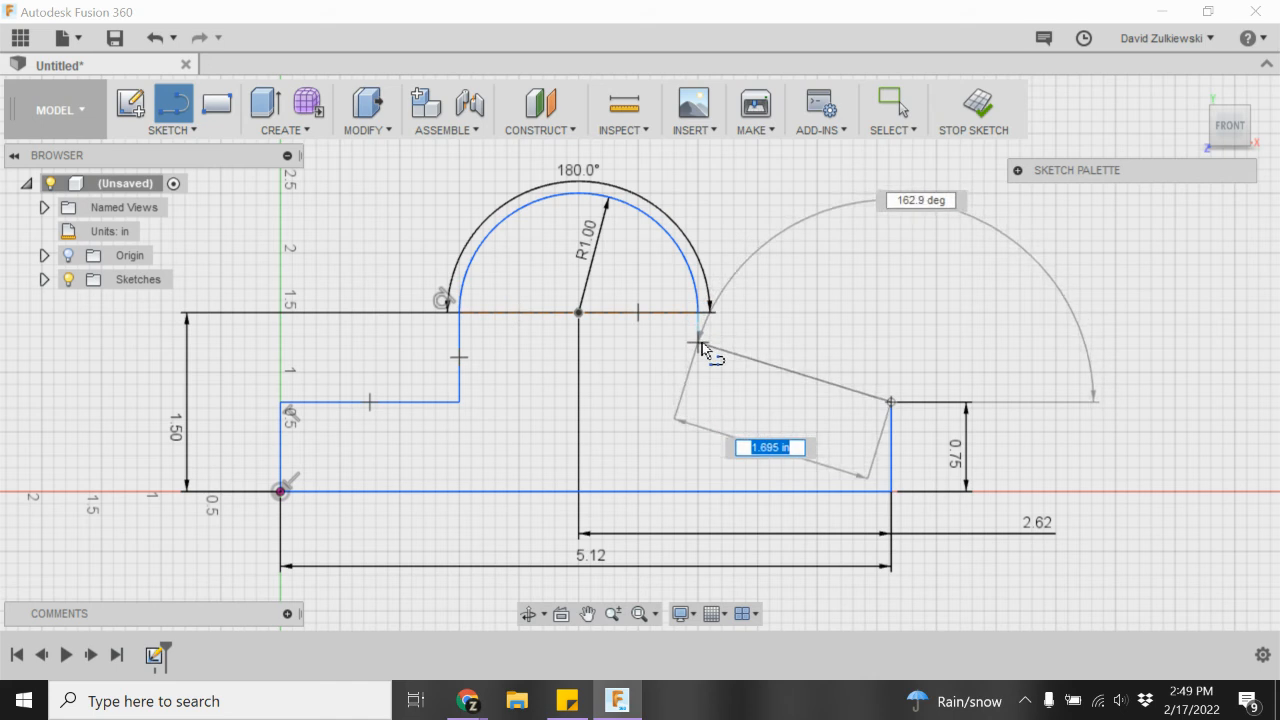
click(698, 402)
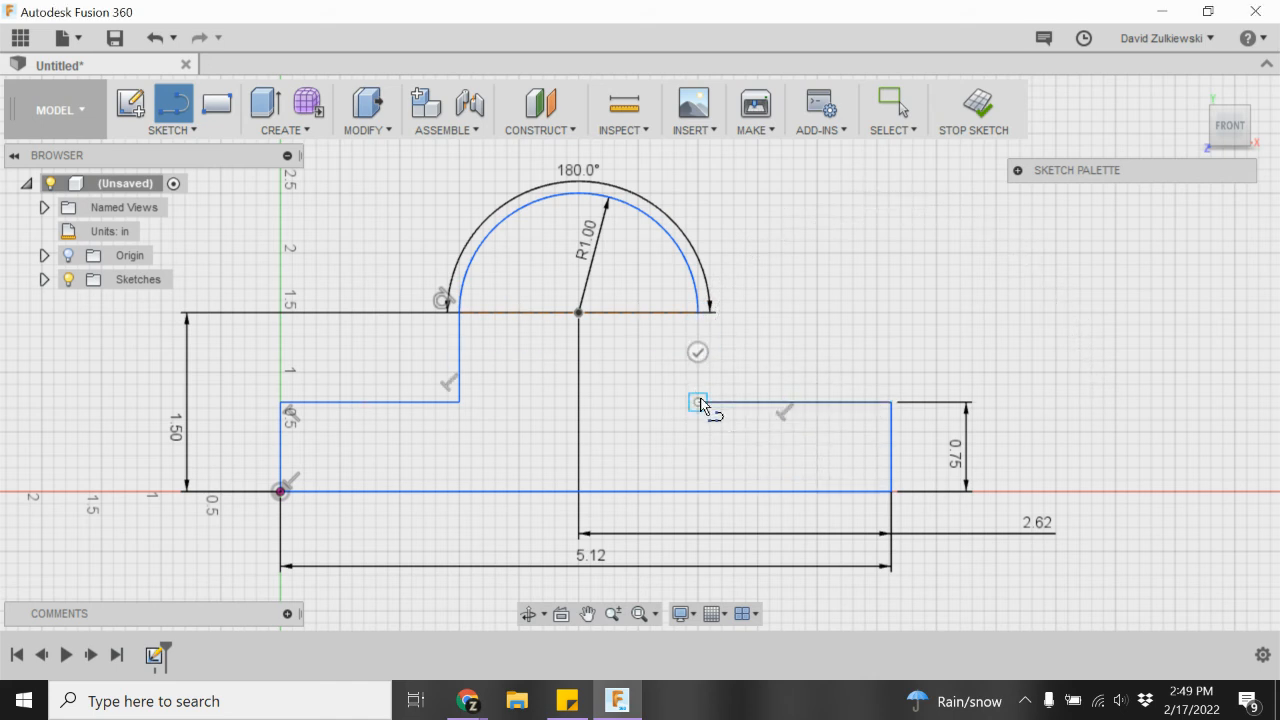
click(699, 325)
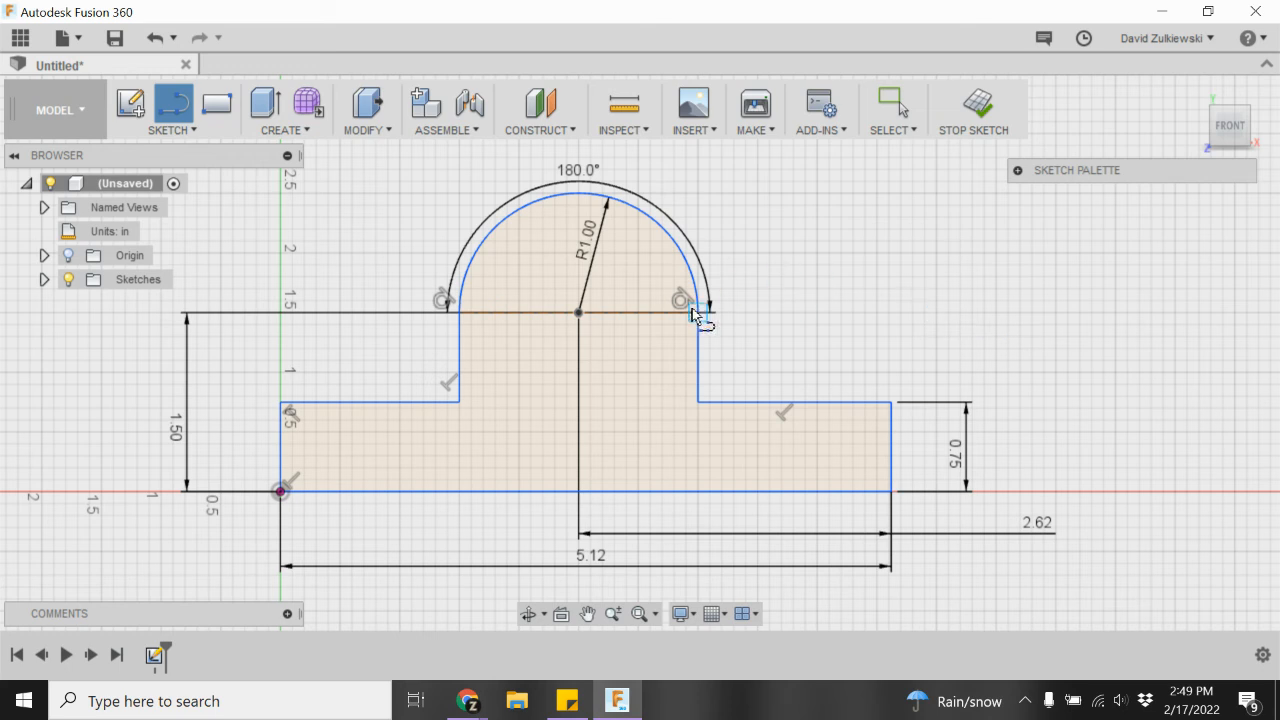
key(Escape)
Delete the tangent constraint at the arc's right end.
click(448, 299)
scroll(447, 300, up, 3)
scroll(448, 299, up, 2)
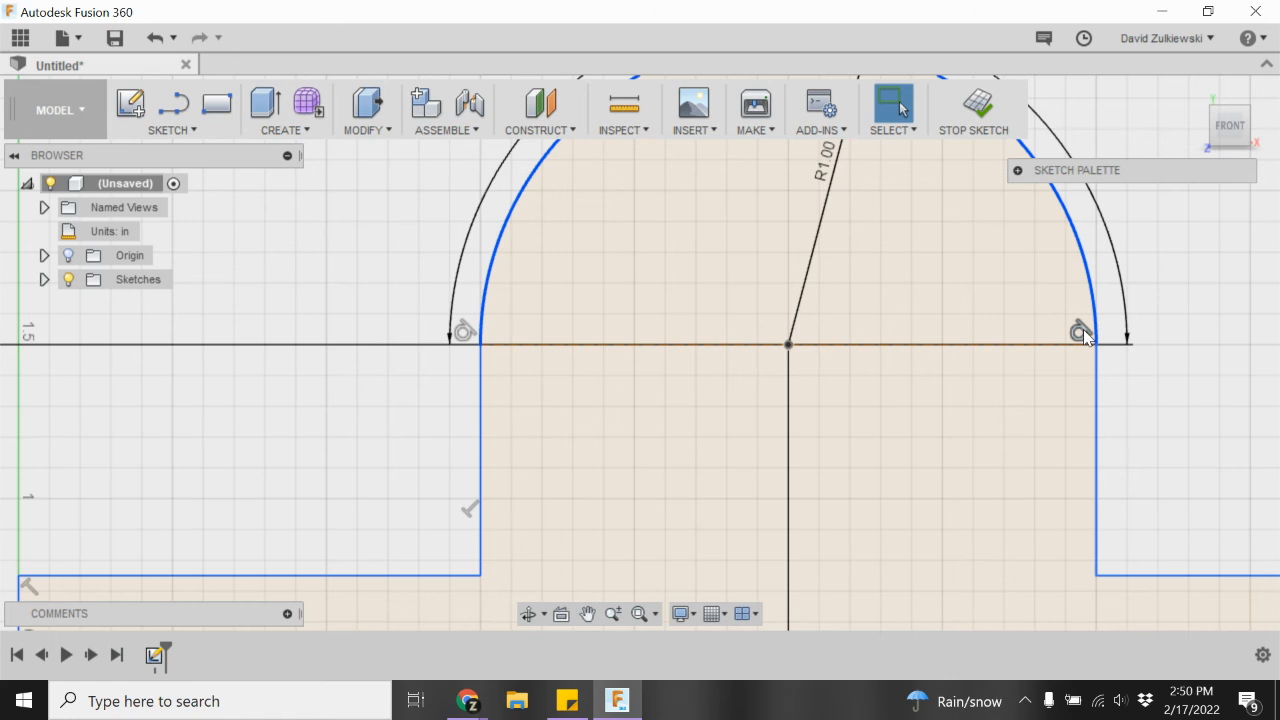
click(1080, 332)
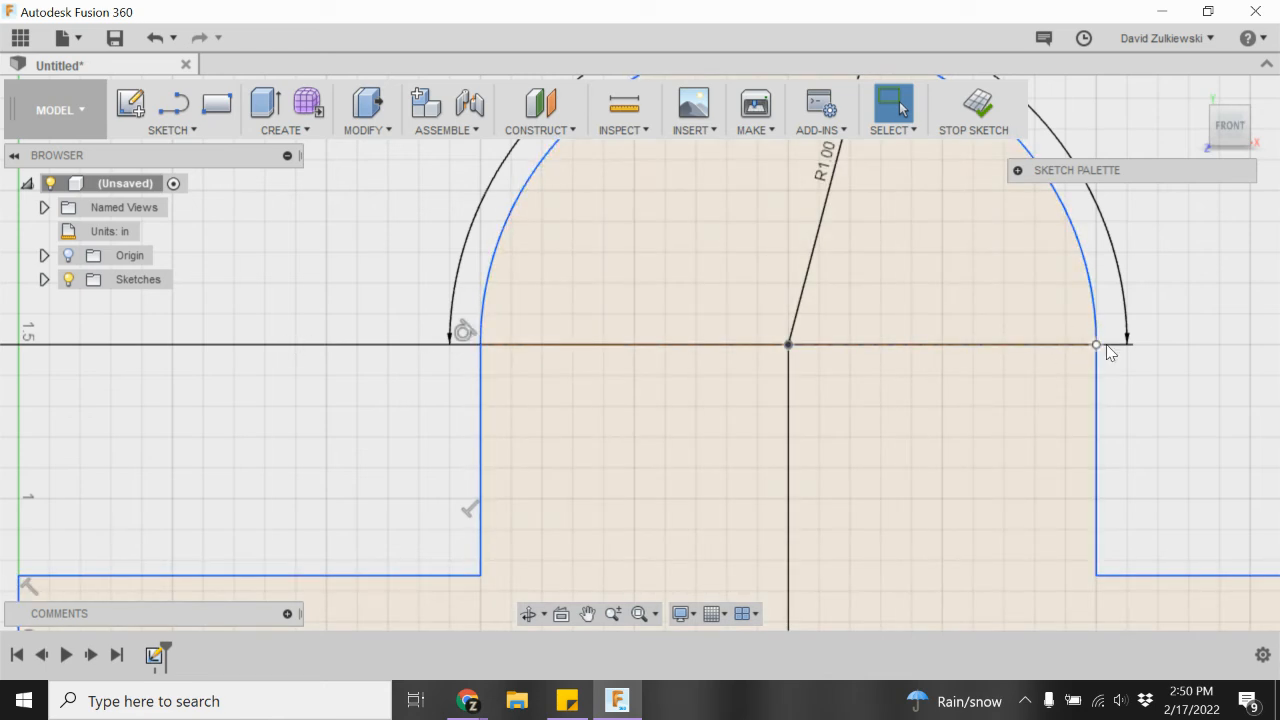
Apply a Tangent constraint between the arc and the vertical line at its right end.
scroll(1131, 357, down, 5)
scroll(1200, 370, up, 5)
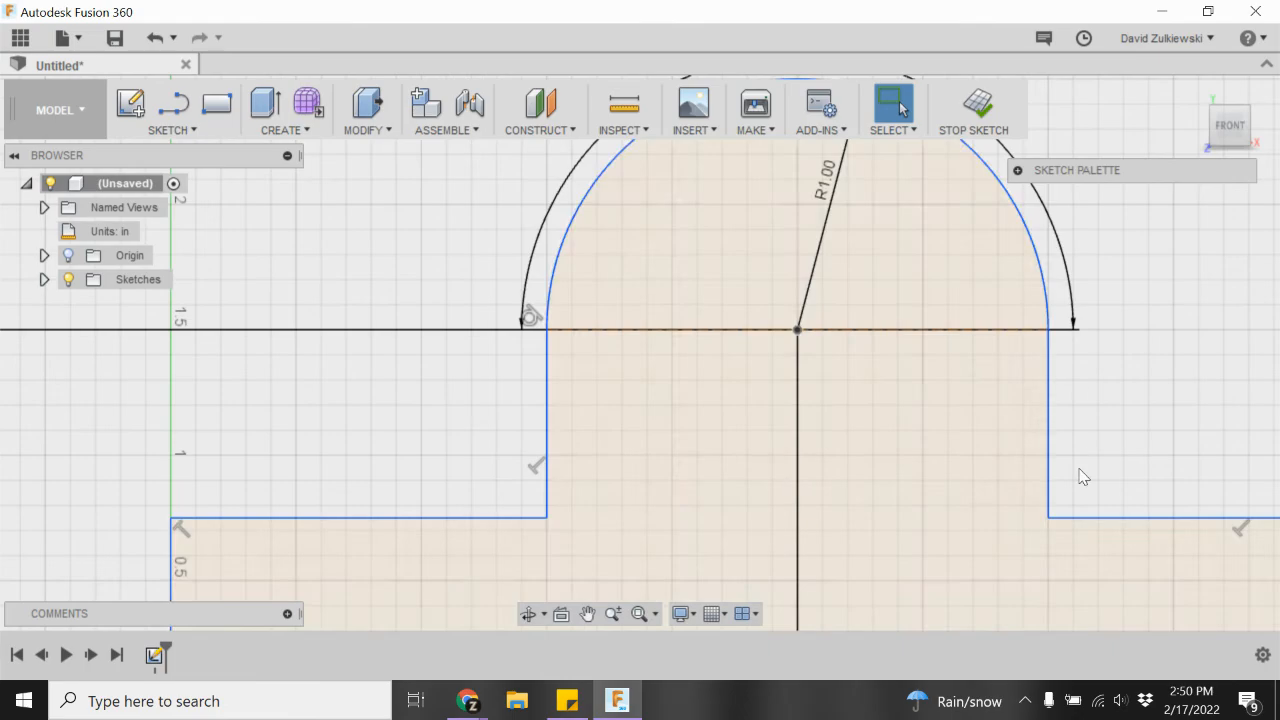
click(640, 615)
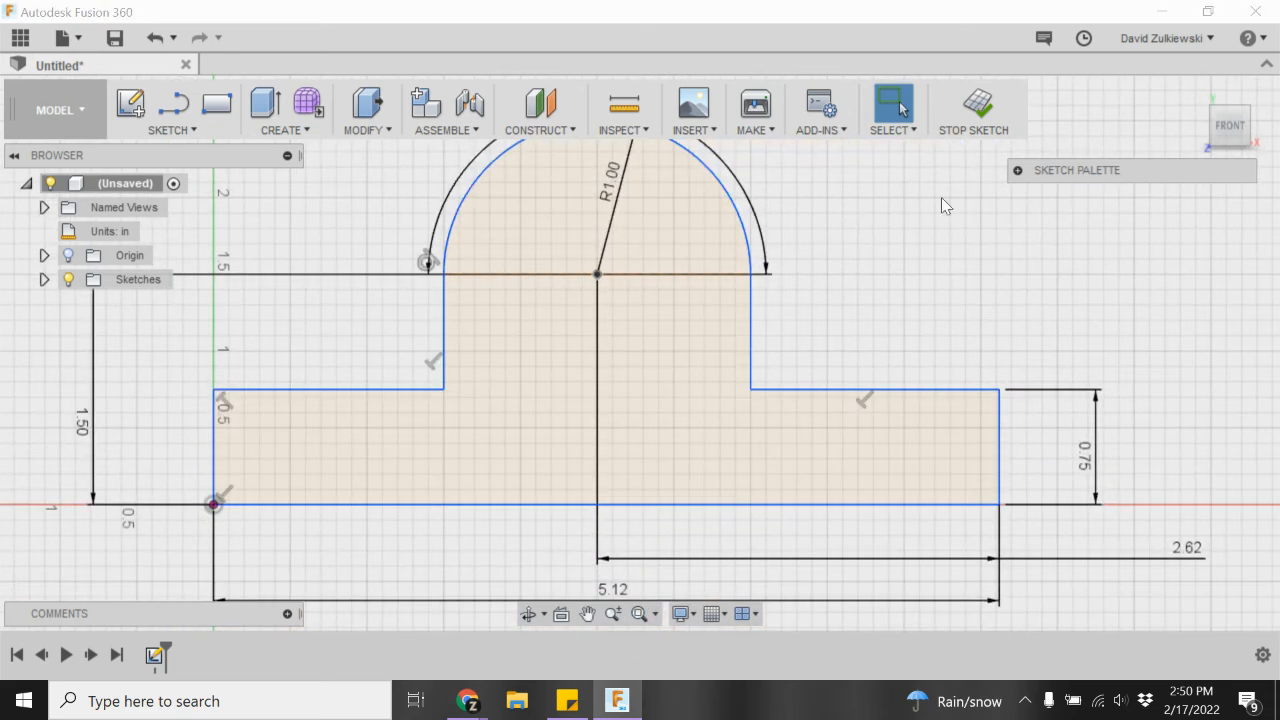
click(1018, 171)
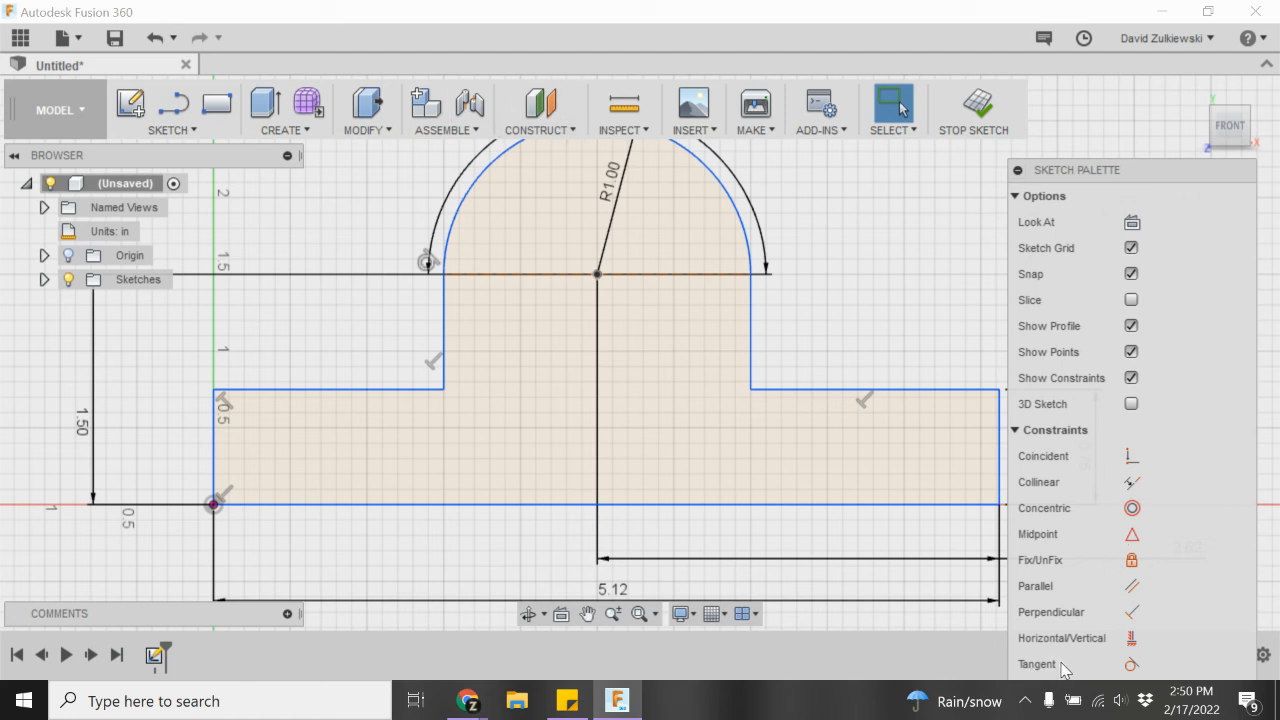
click(1131, 665)
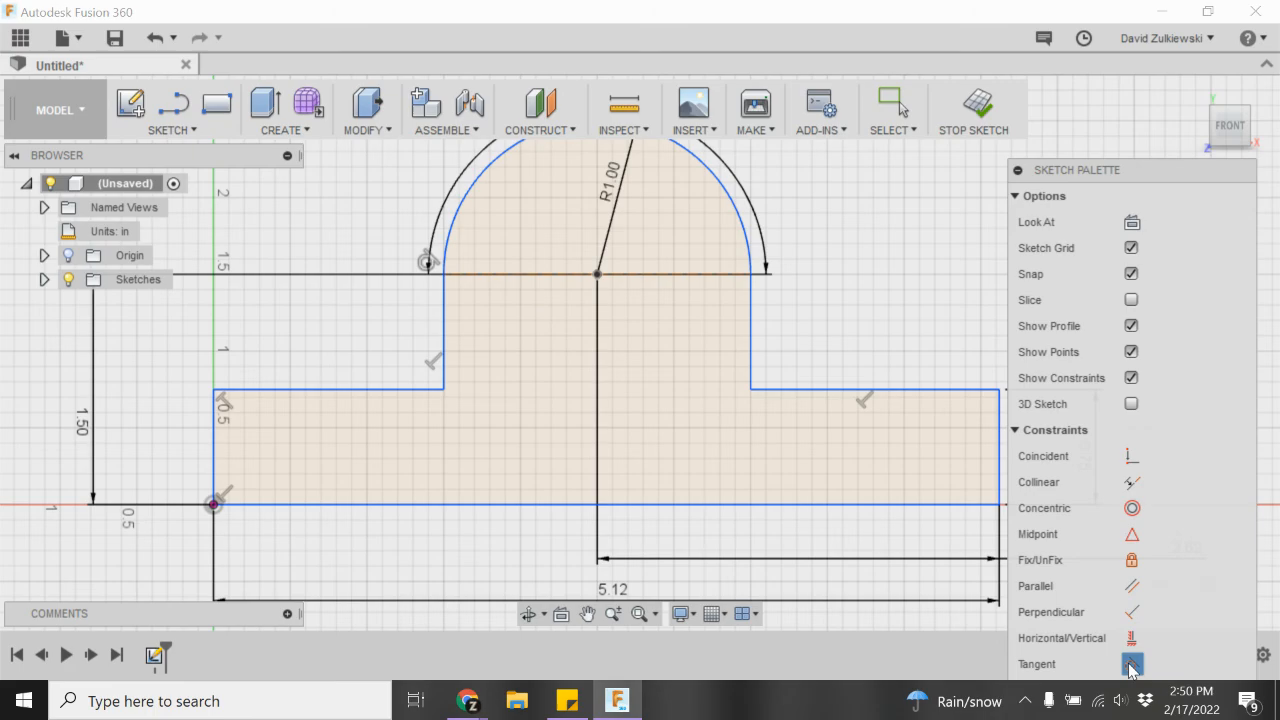
click(737, 201)
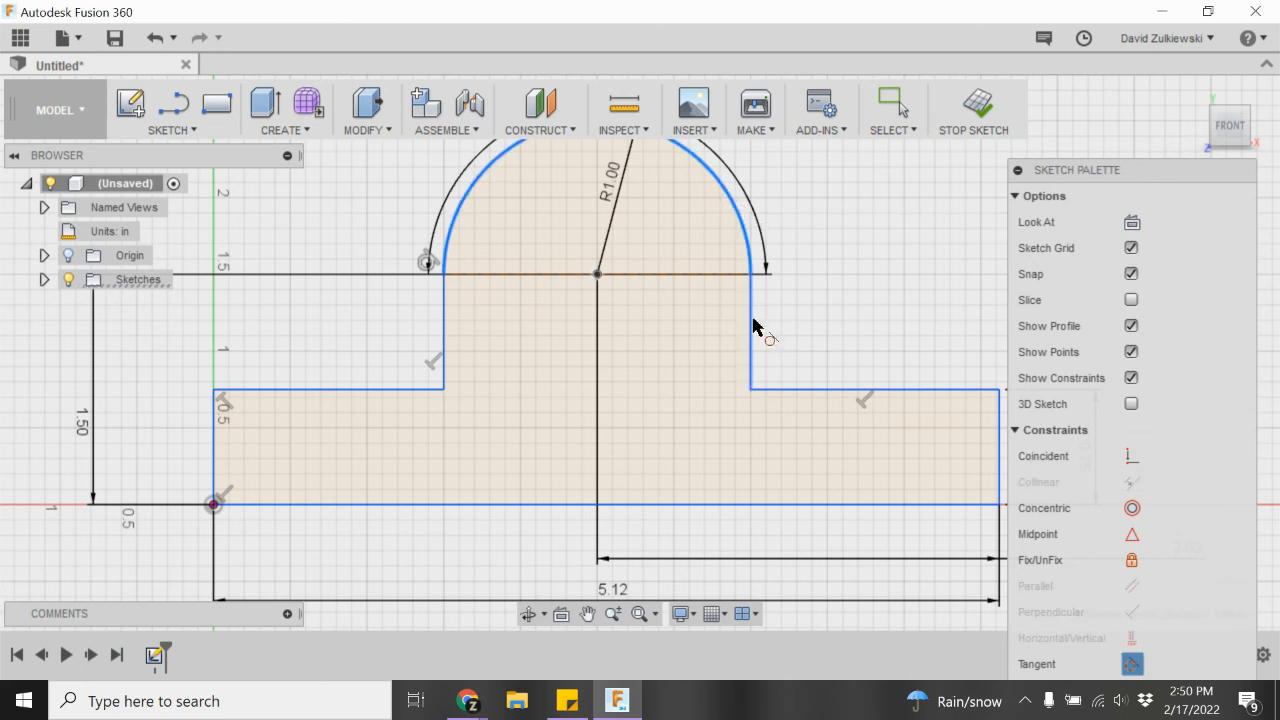
click(752, 327)
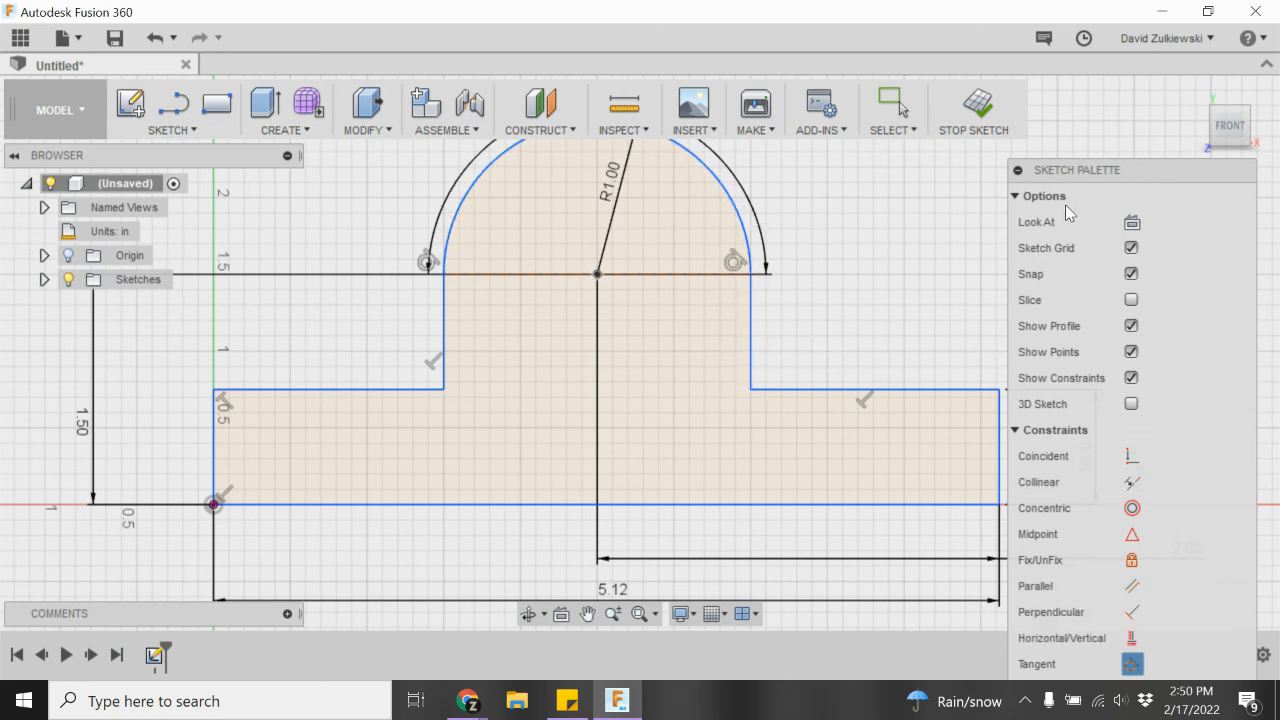
click(1018, 172)
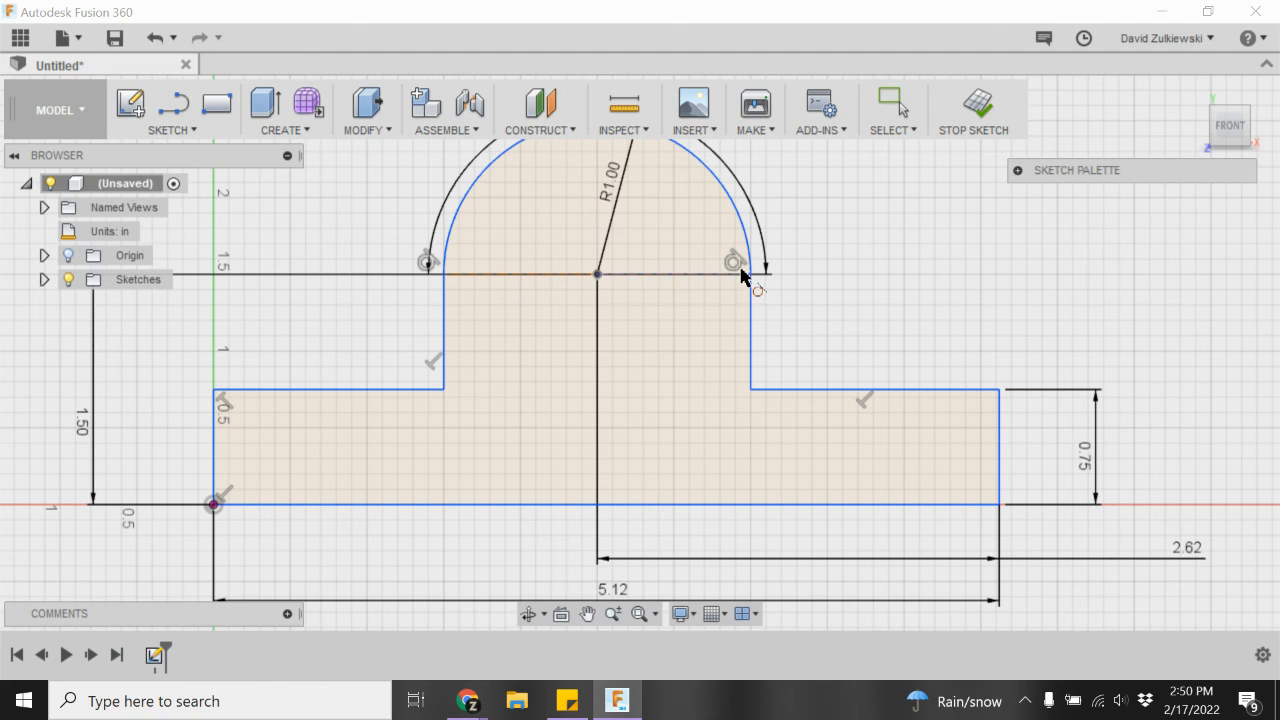
Draw a center diameter circle of 1 in diameter on the arc's center point.
scroll(594, 262, down, 3)
scroll(511, 170, up, 3)
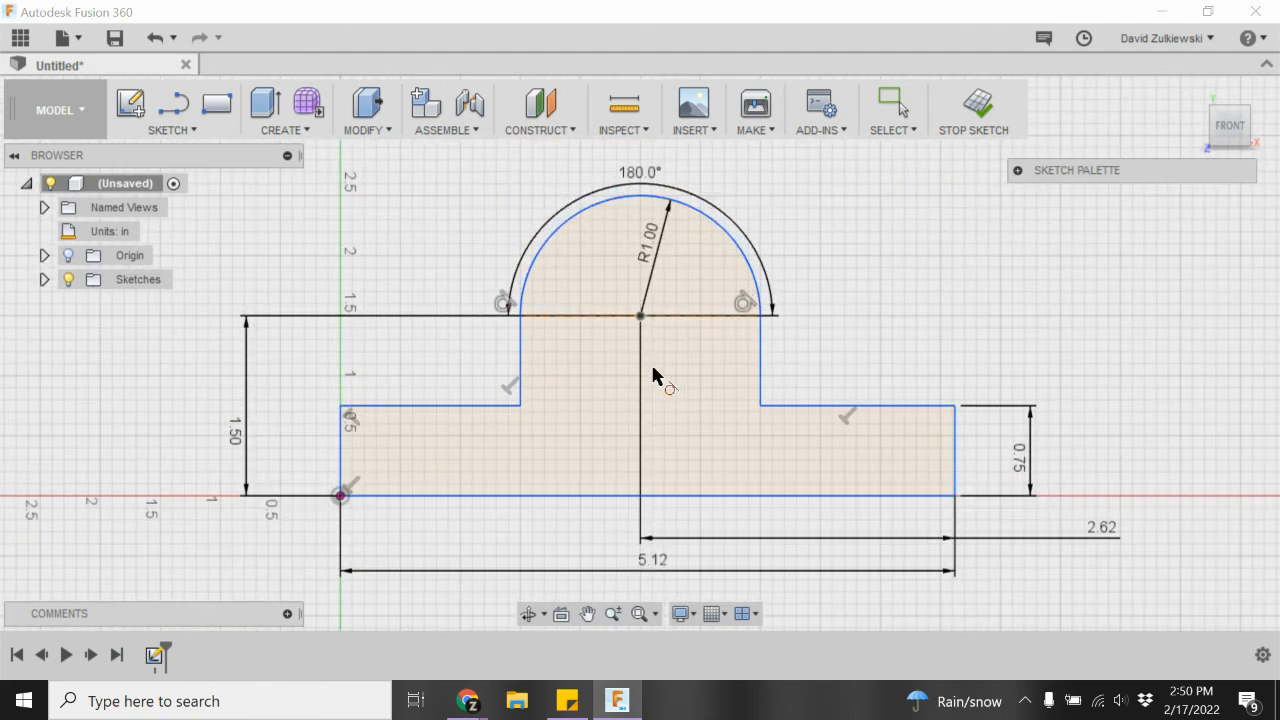
click(174, 130)
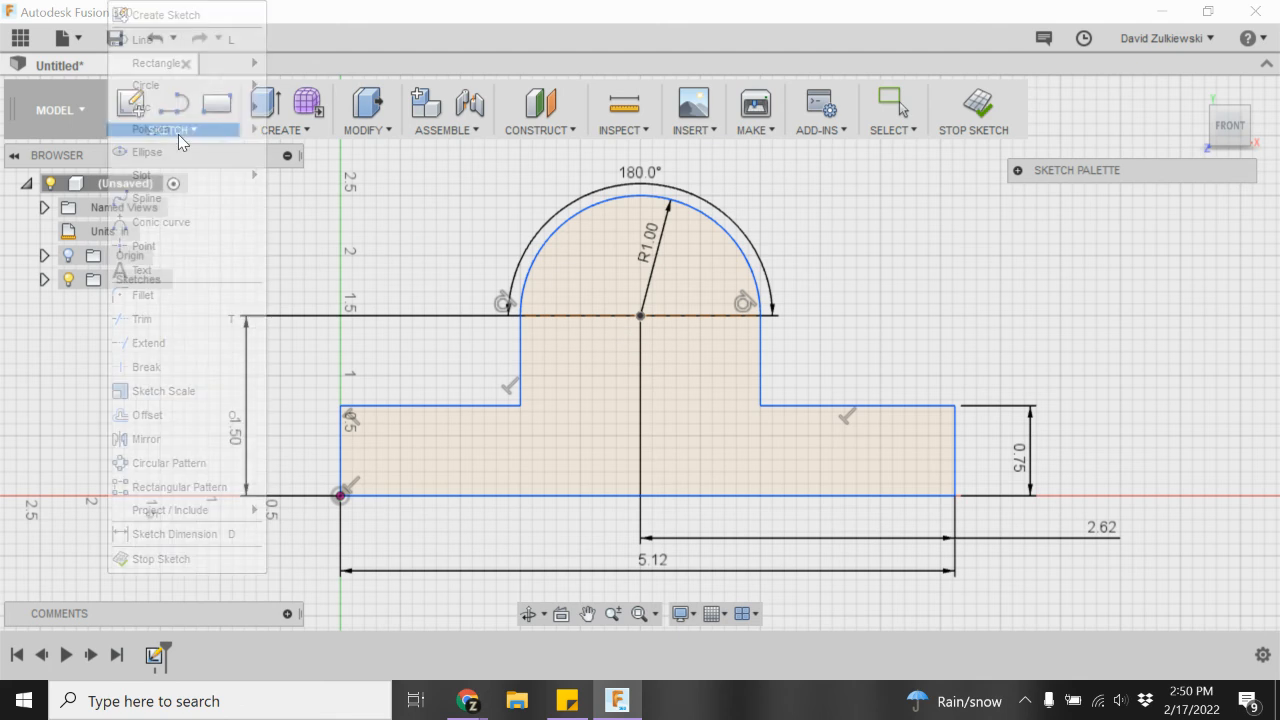
mouse_move(191, 91)
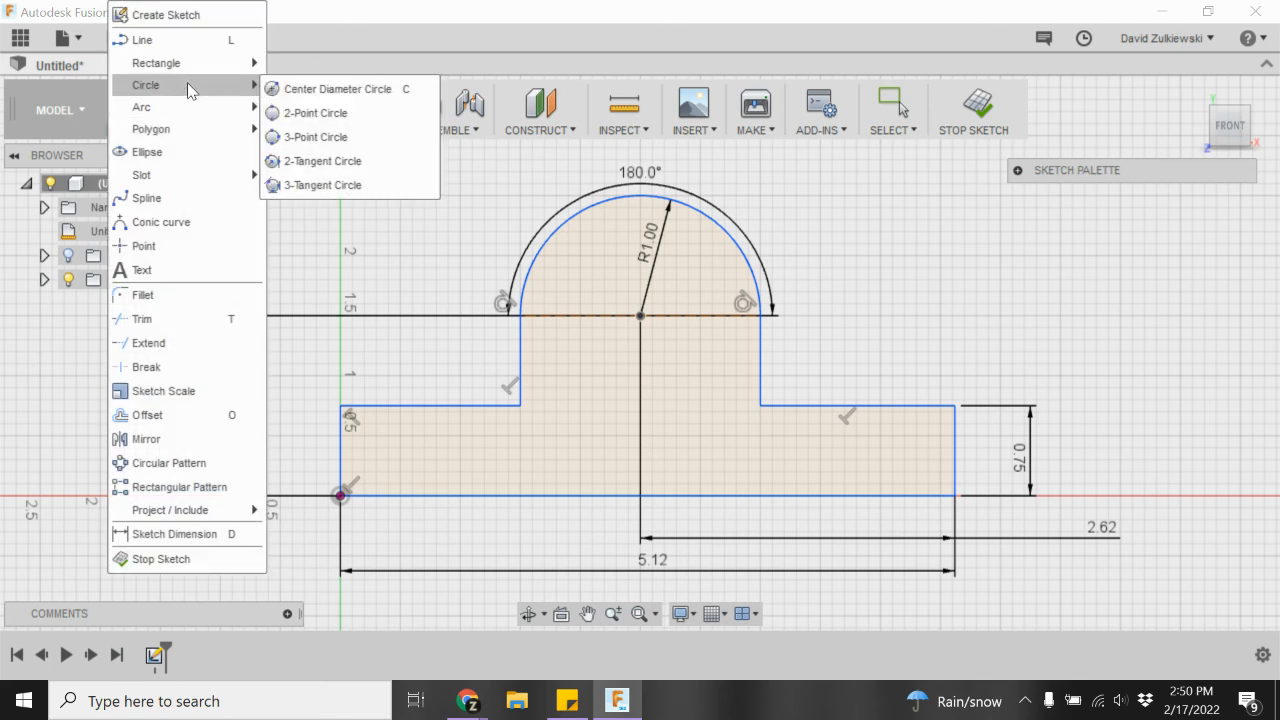
click(315, 91)
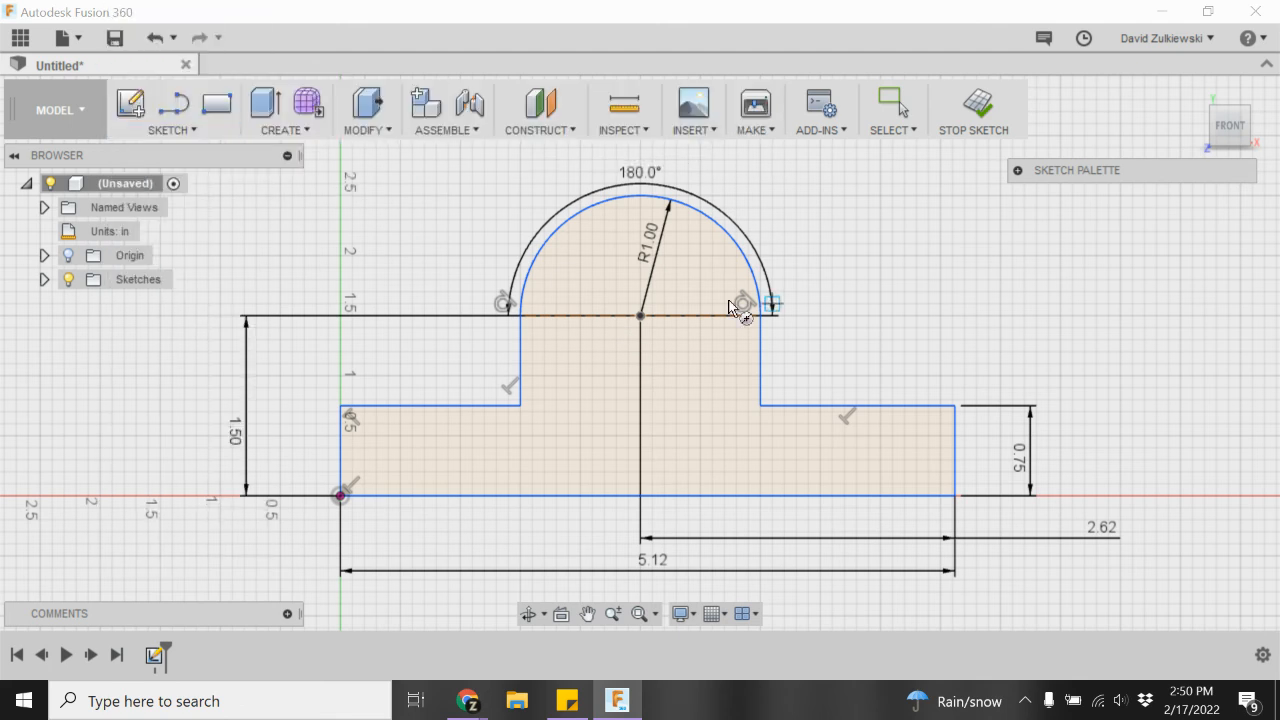
click(640, 316)
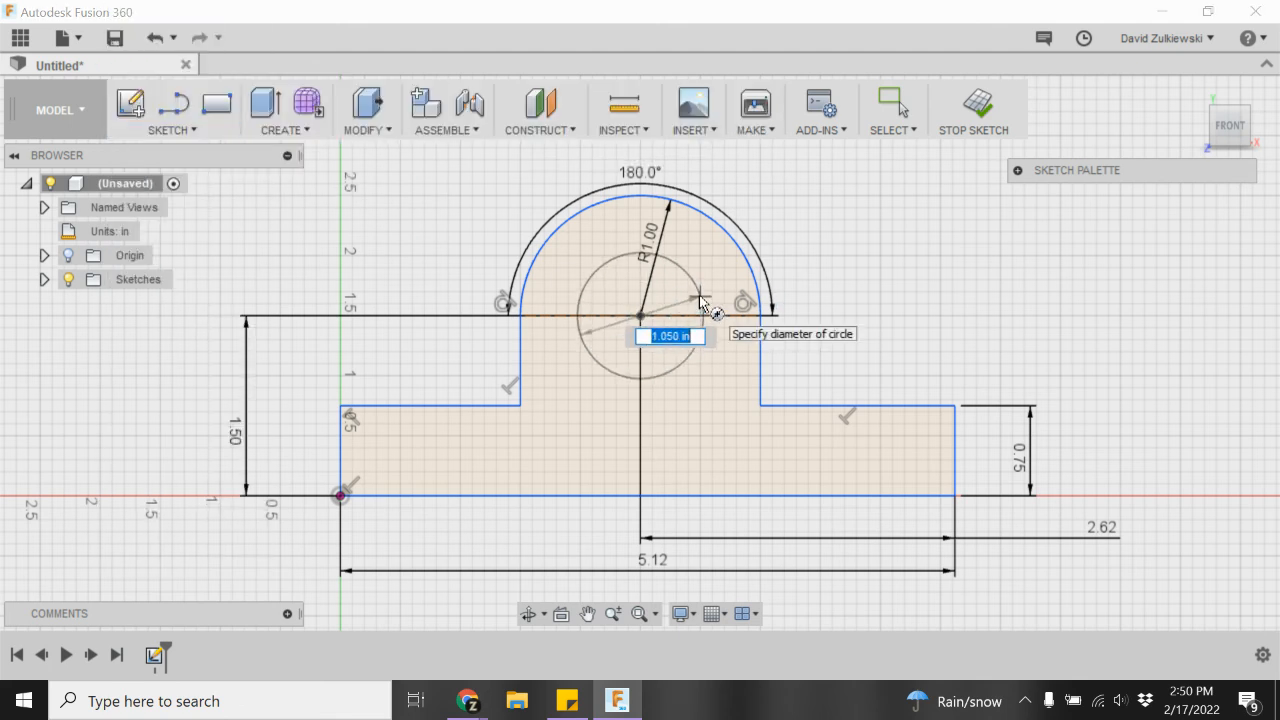
text(1)
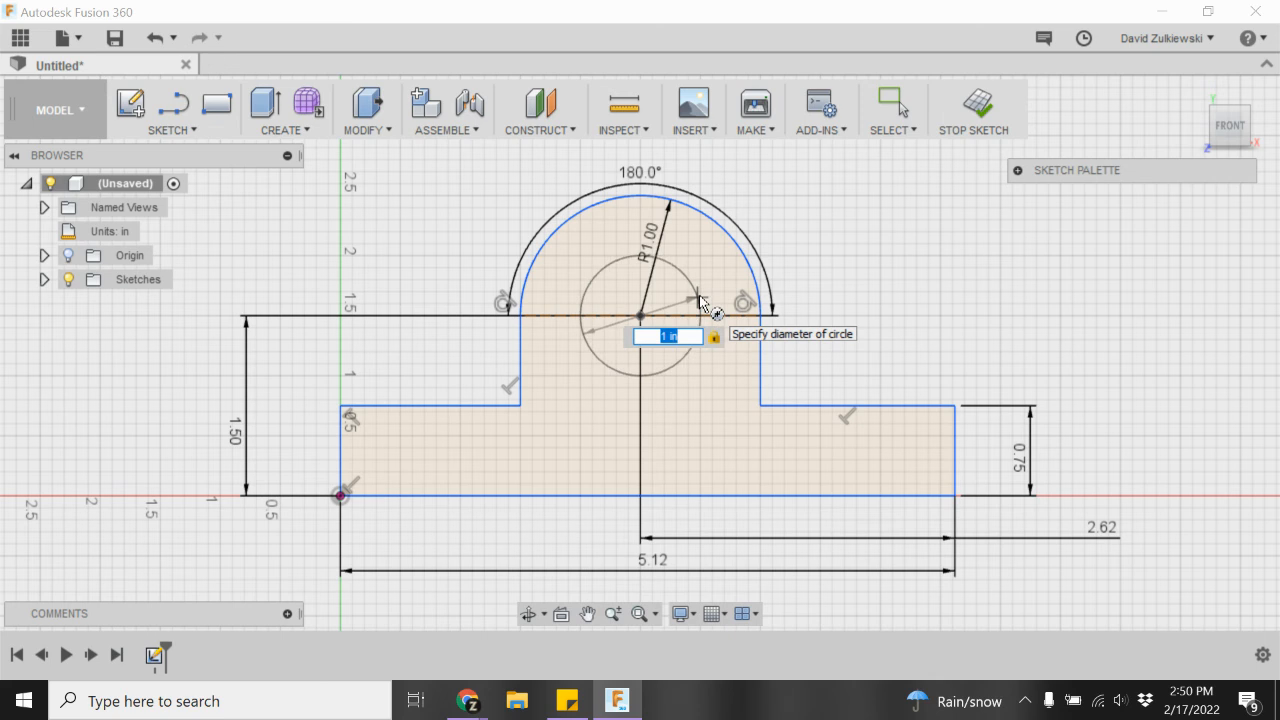
key(Return)
key(Escape)
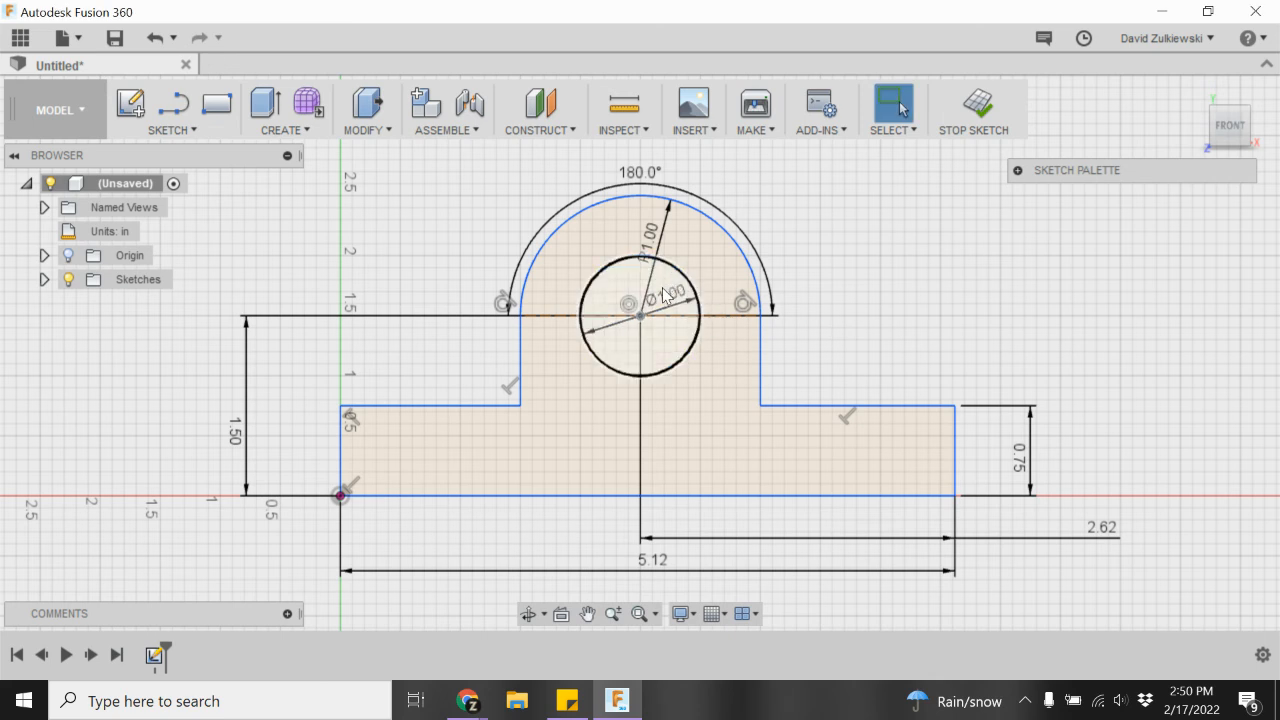
Move the circle's diameter and the arc's radius dimensions outside the profile, and finish the sketch.
drag(681, 290, 831, 192)
drag(656, 238, 762, 173)
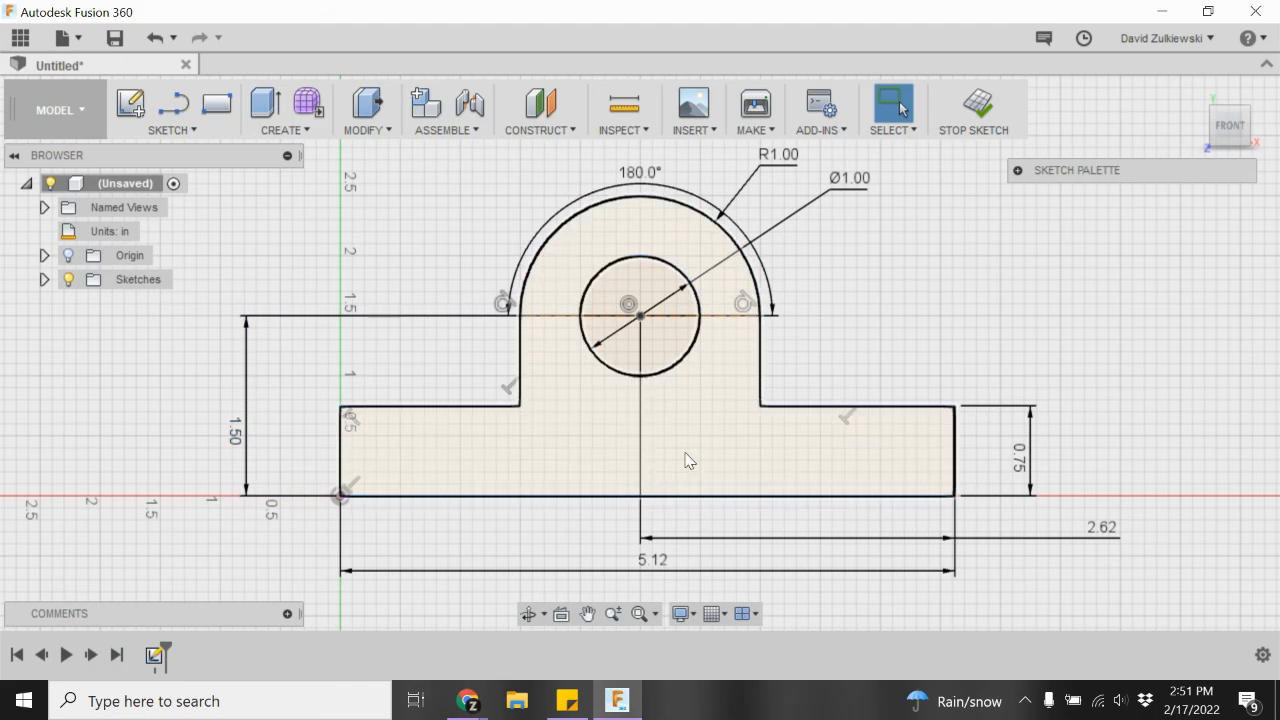
click(975, 104)
mouse_move(1194, 94)
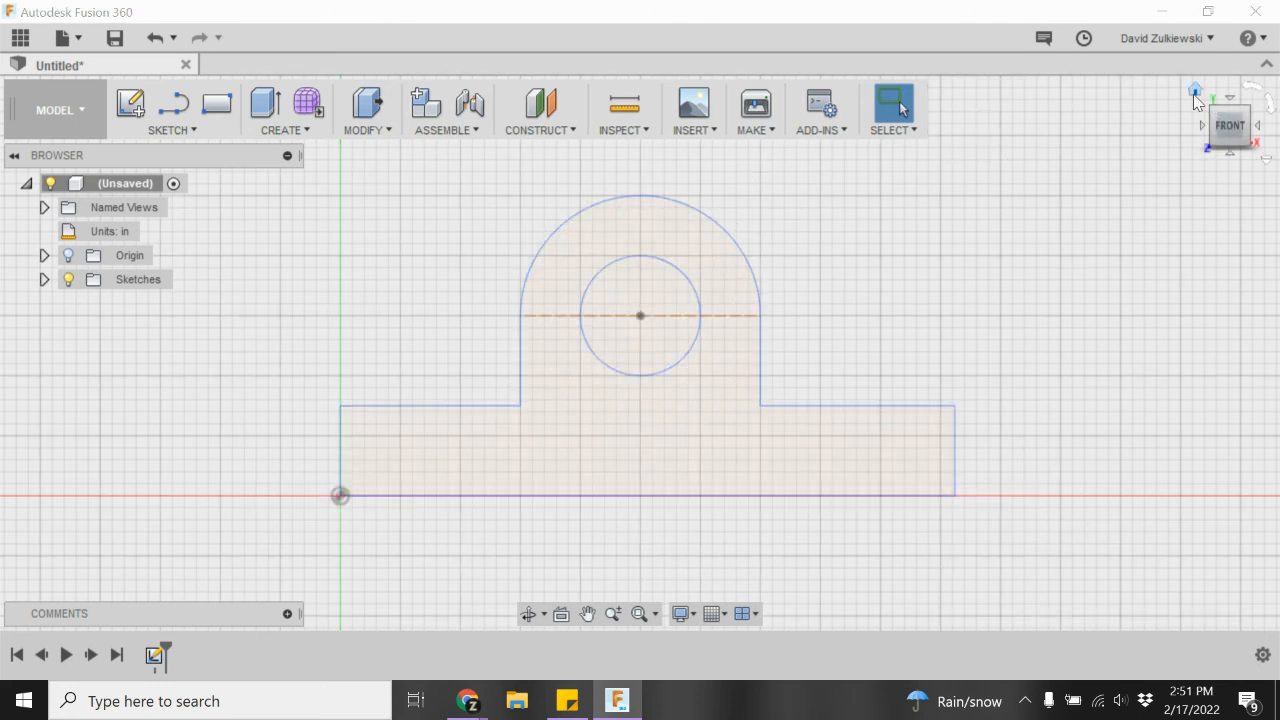
Extrude the bracket profile around the hole 1.88 in to one side as a new body.
click(1194, 94)
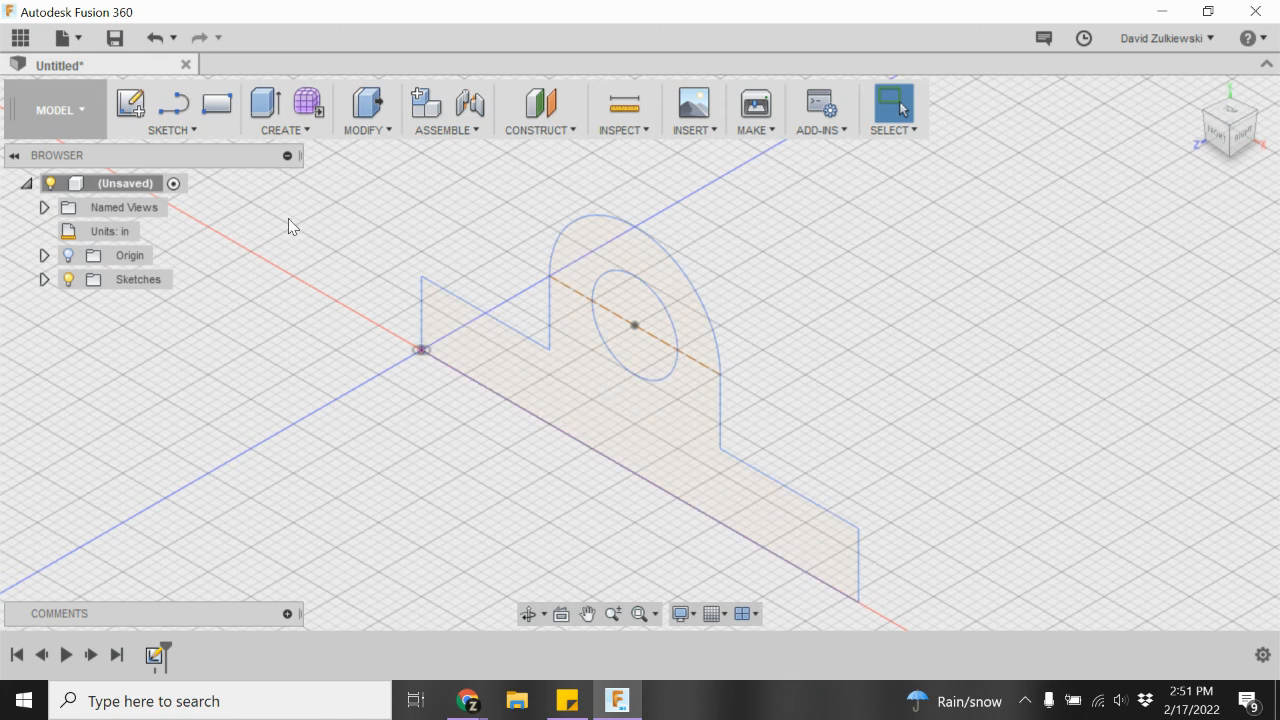
click(270, 116)
click(572, 337)
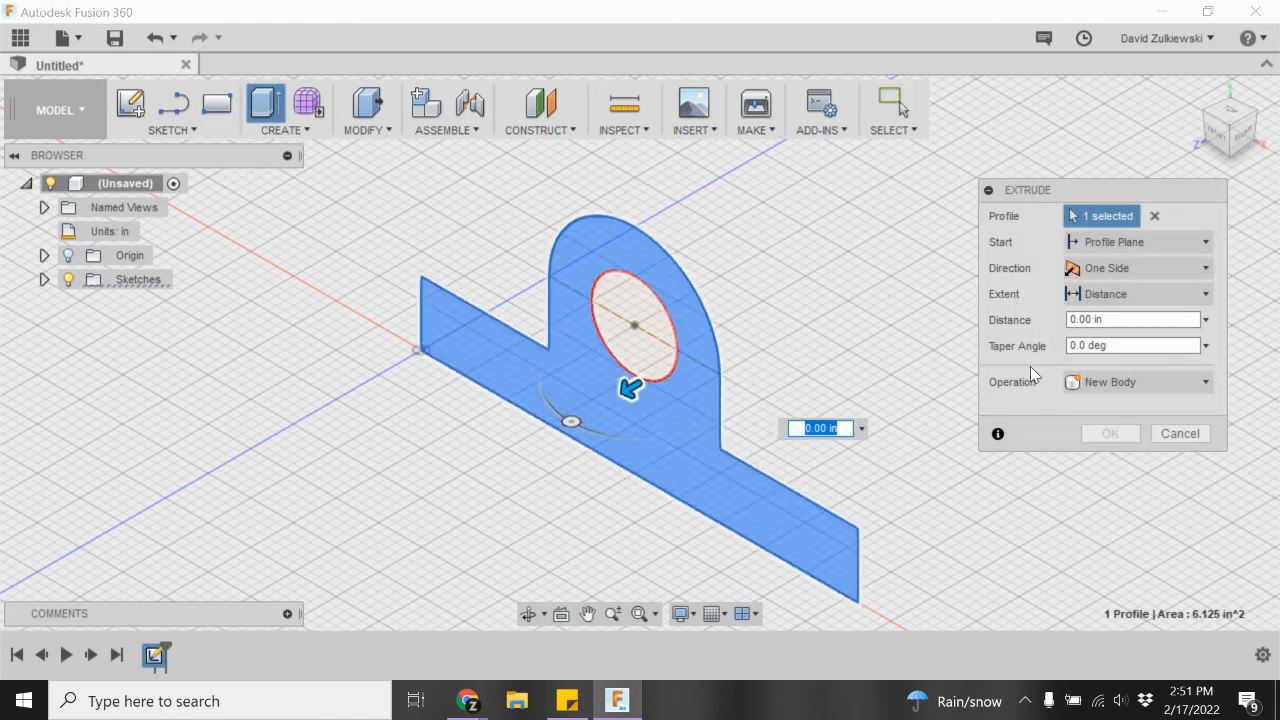
drag(629, 386, 523, 430)
click(730, 489)
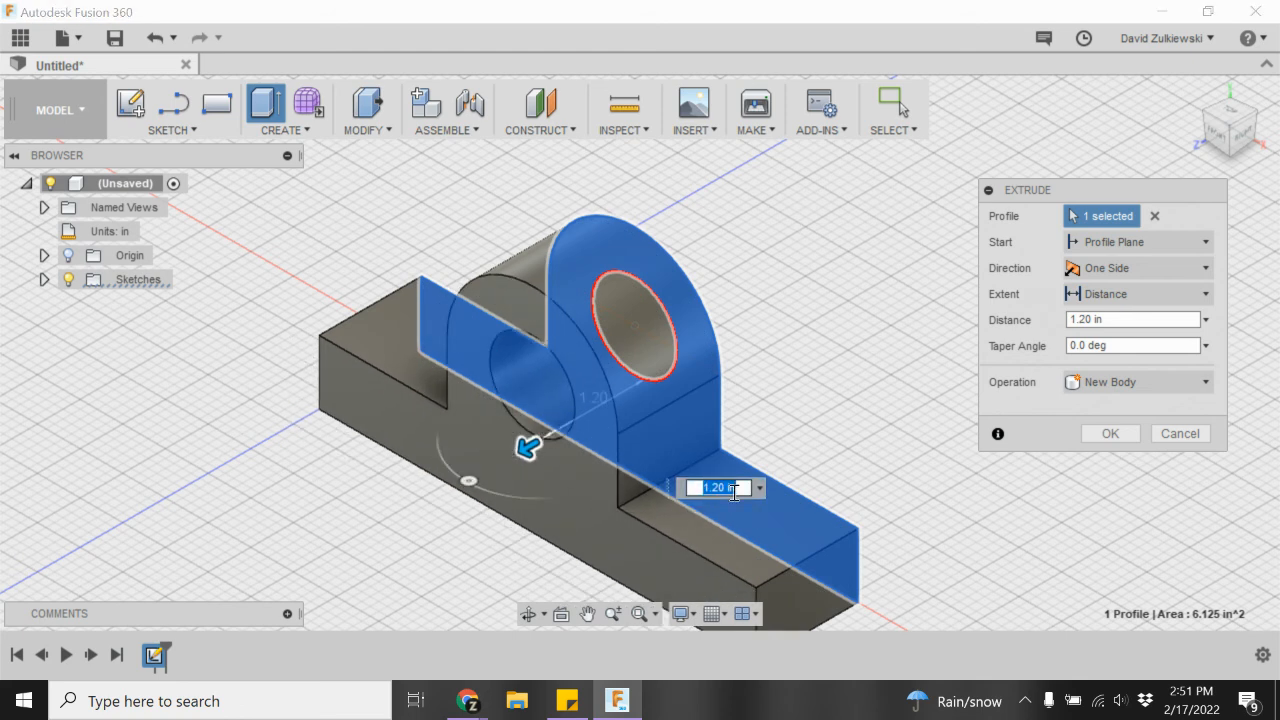
click(1091, 320)
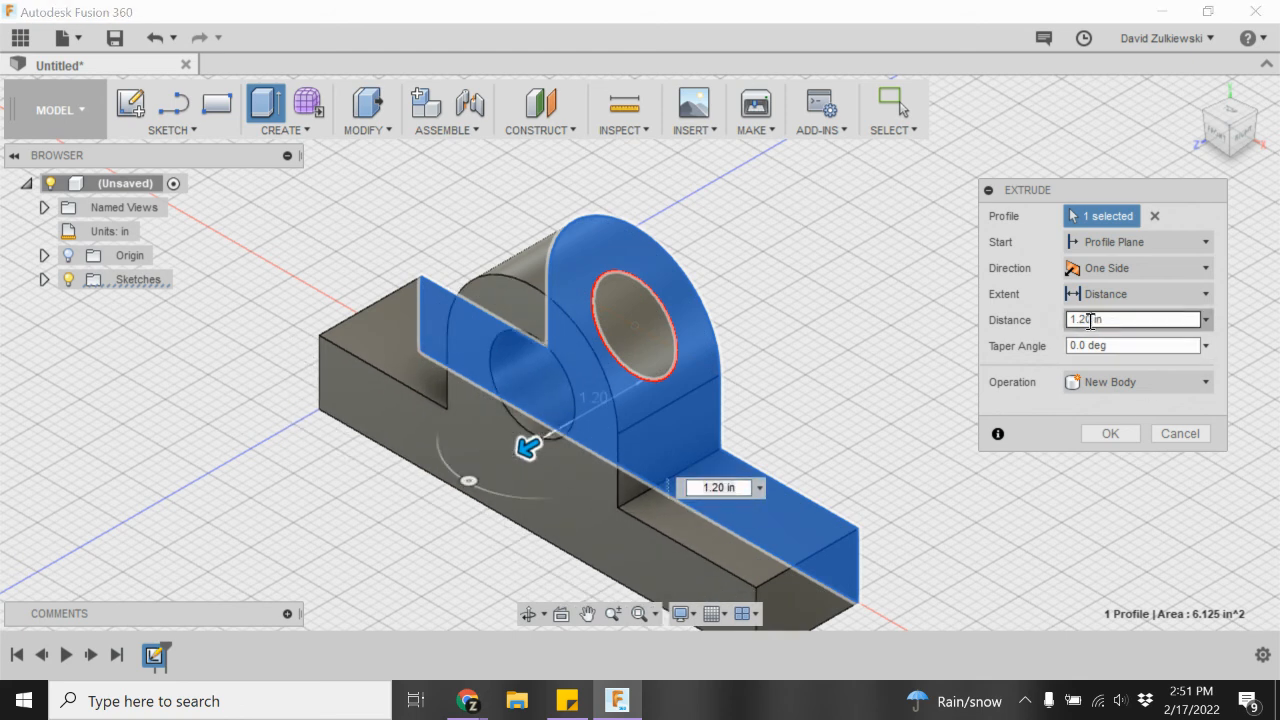
drag(1091, 320, 1032, 322)
text(1.88)
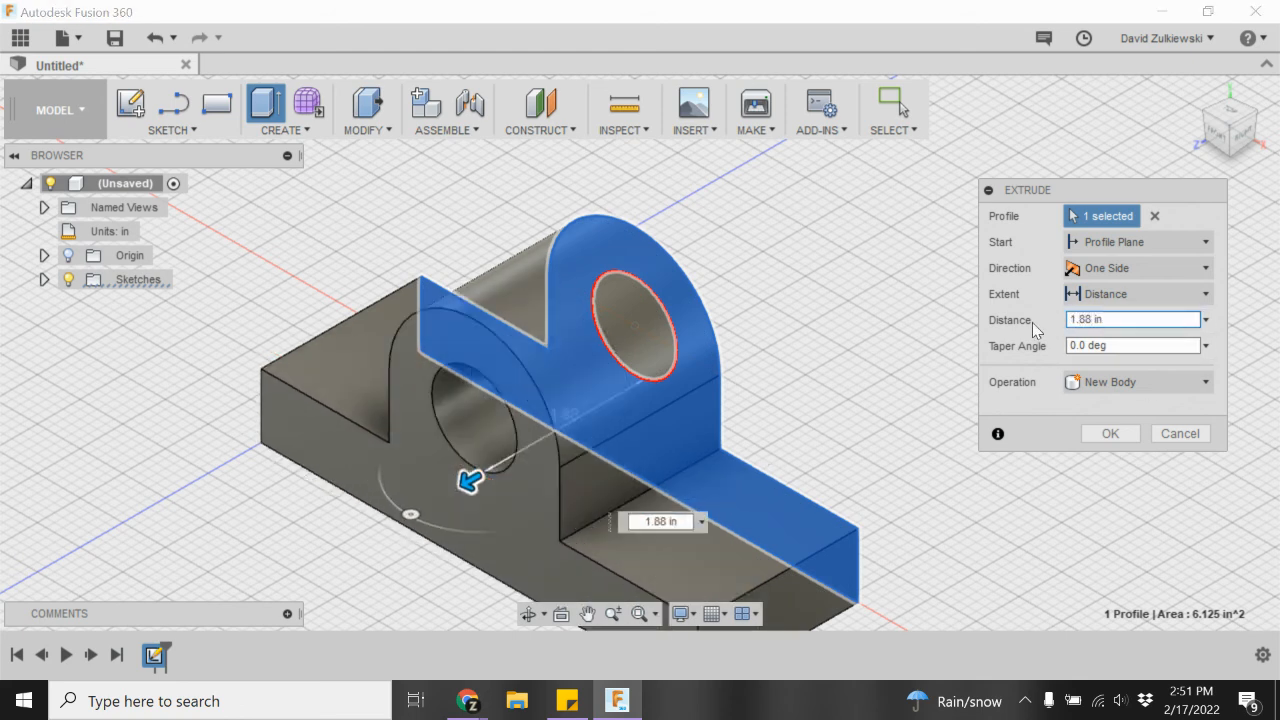
key(Return)
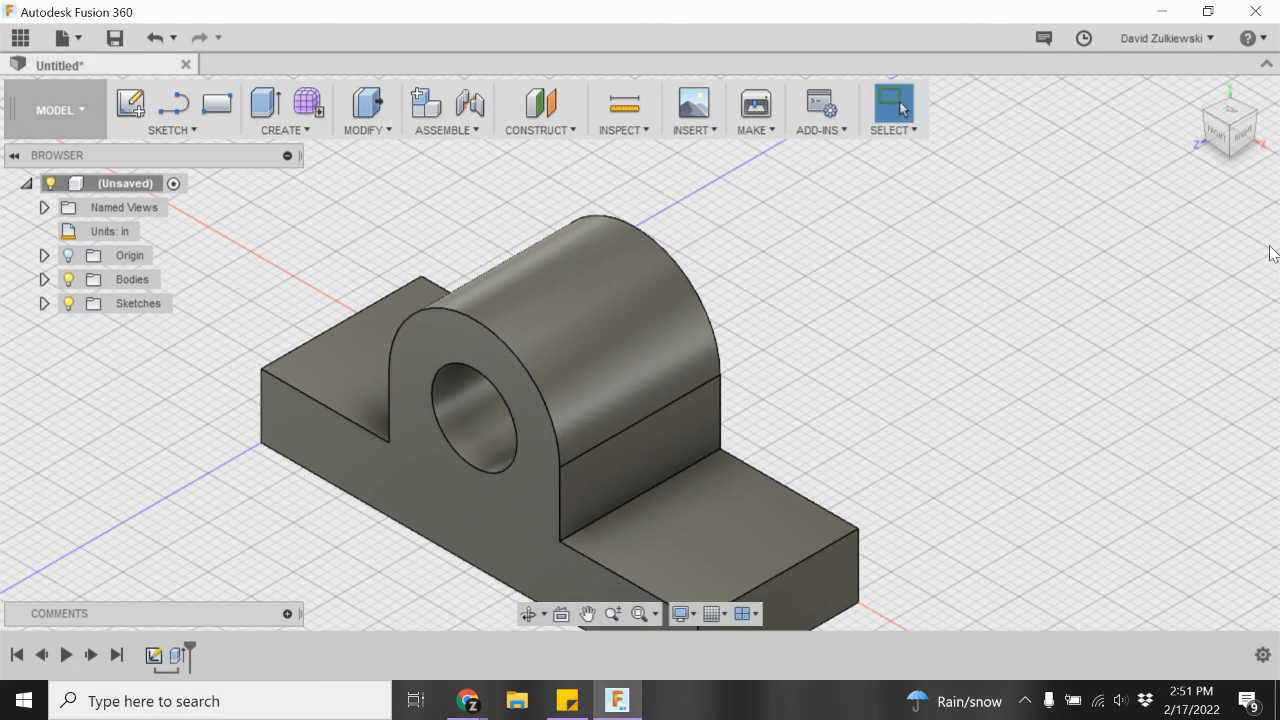
Place a simple hole on the top face of the base's right flange with extents All and a 0.5 in diameter.
click(640, 614)
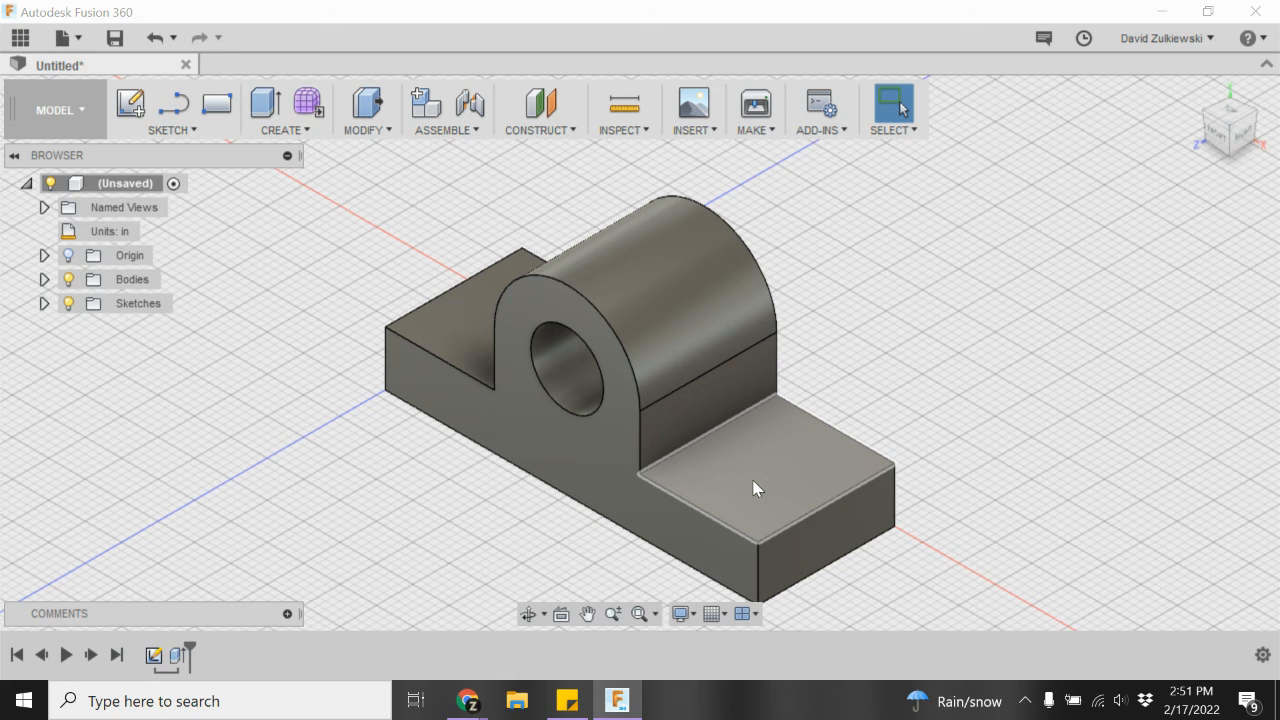
click(307, 131)
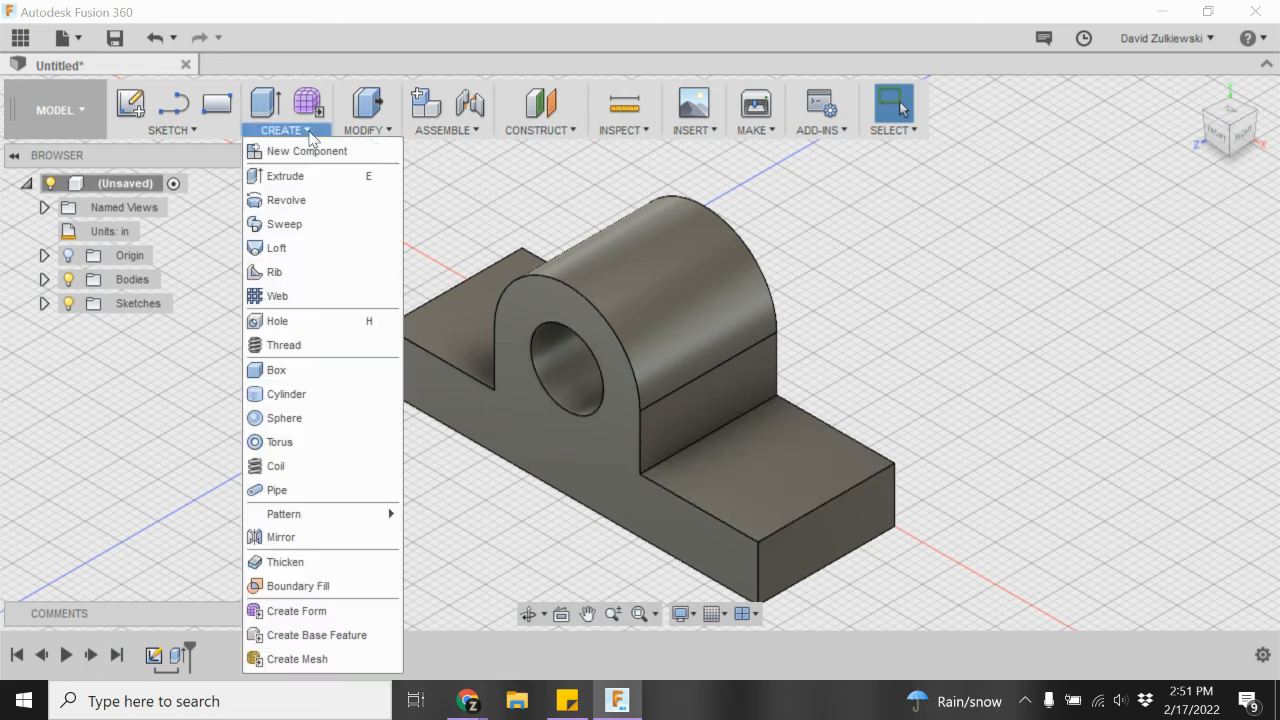
click(297, 322)
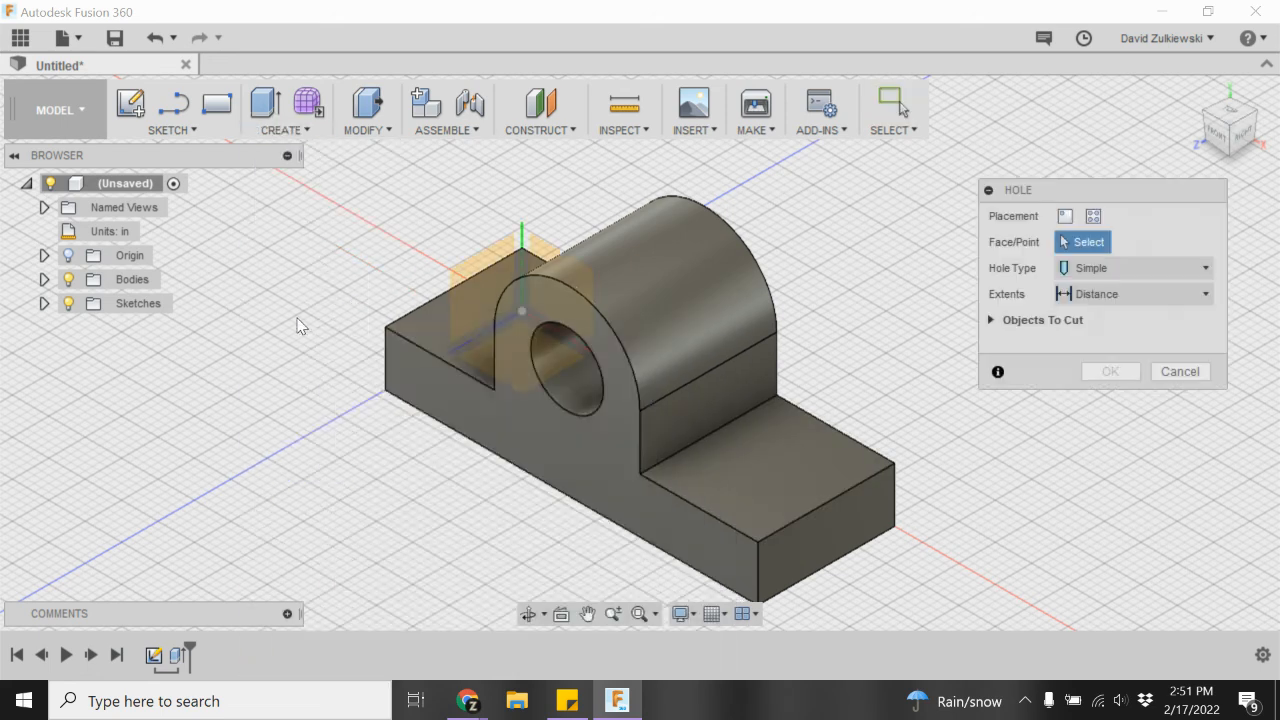
click(776, 463)
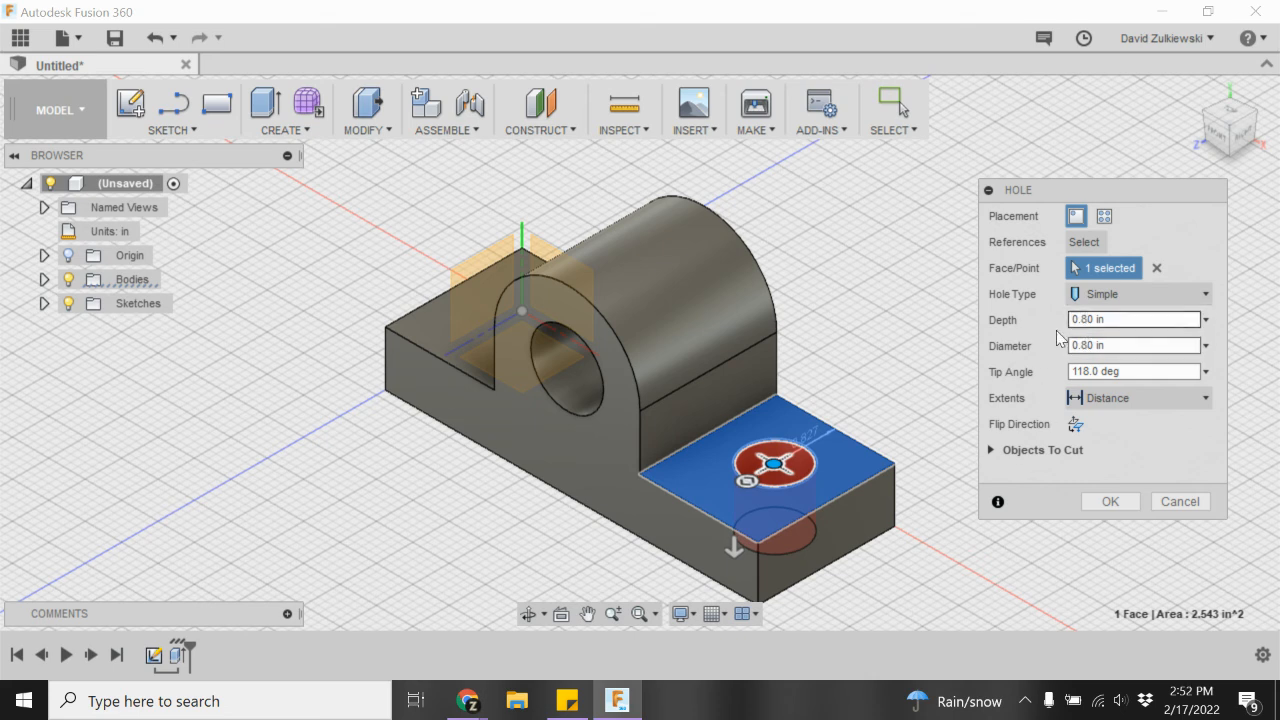
click(1105, 397)
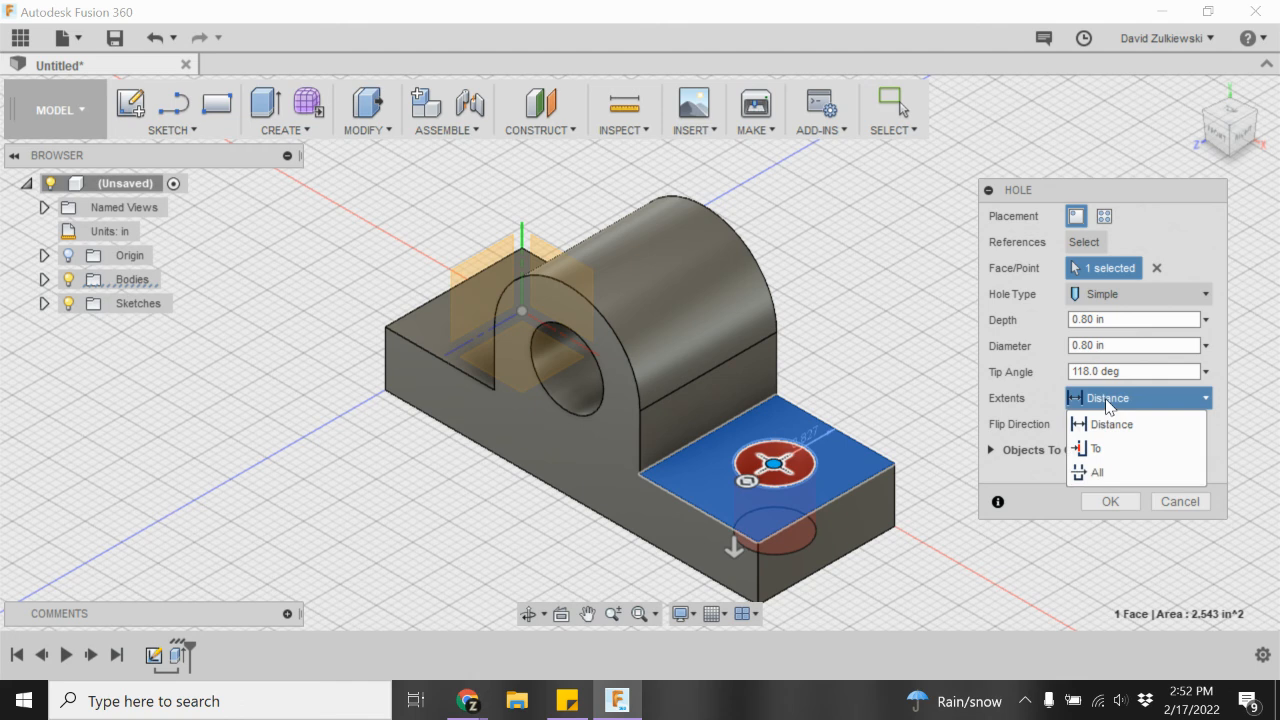
click(1106, 473)
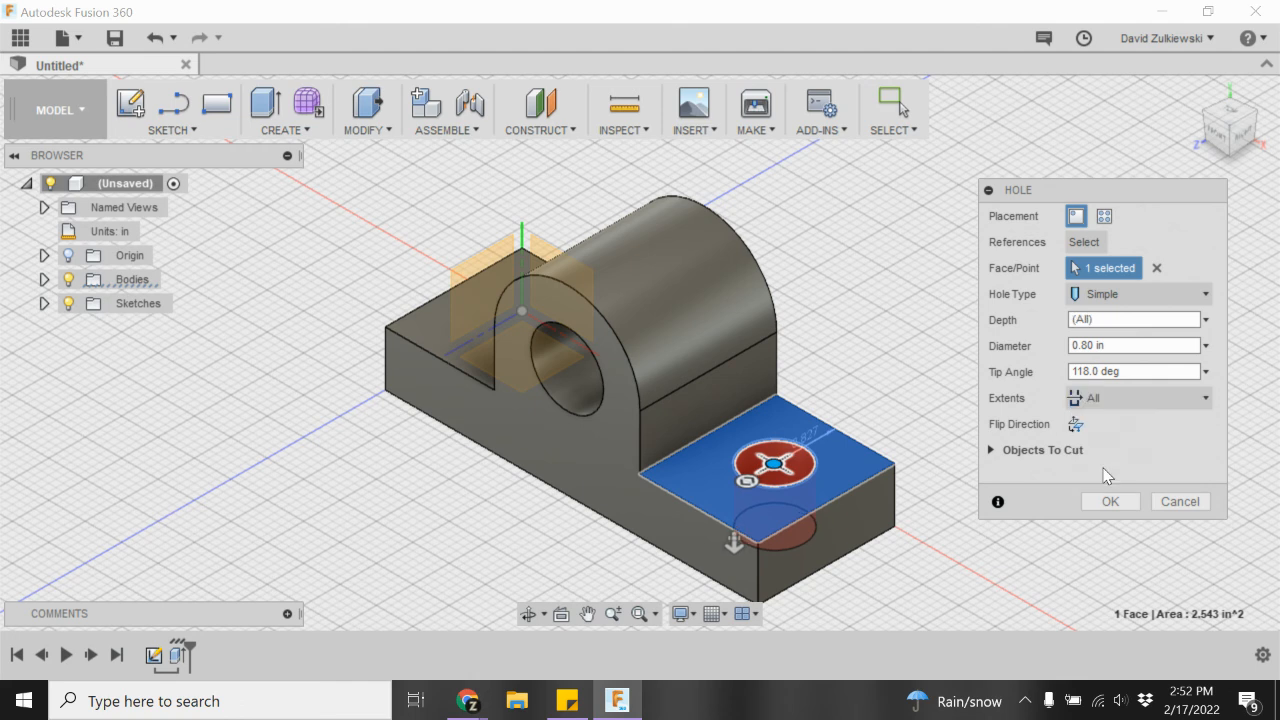
click(1120, 346)
double_click(1120, 346)
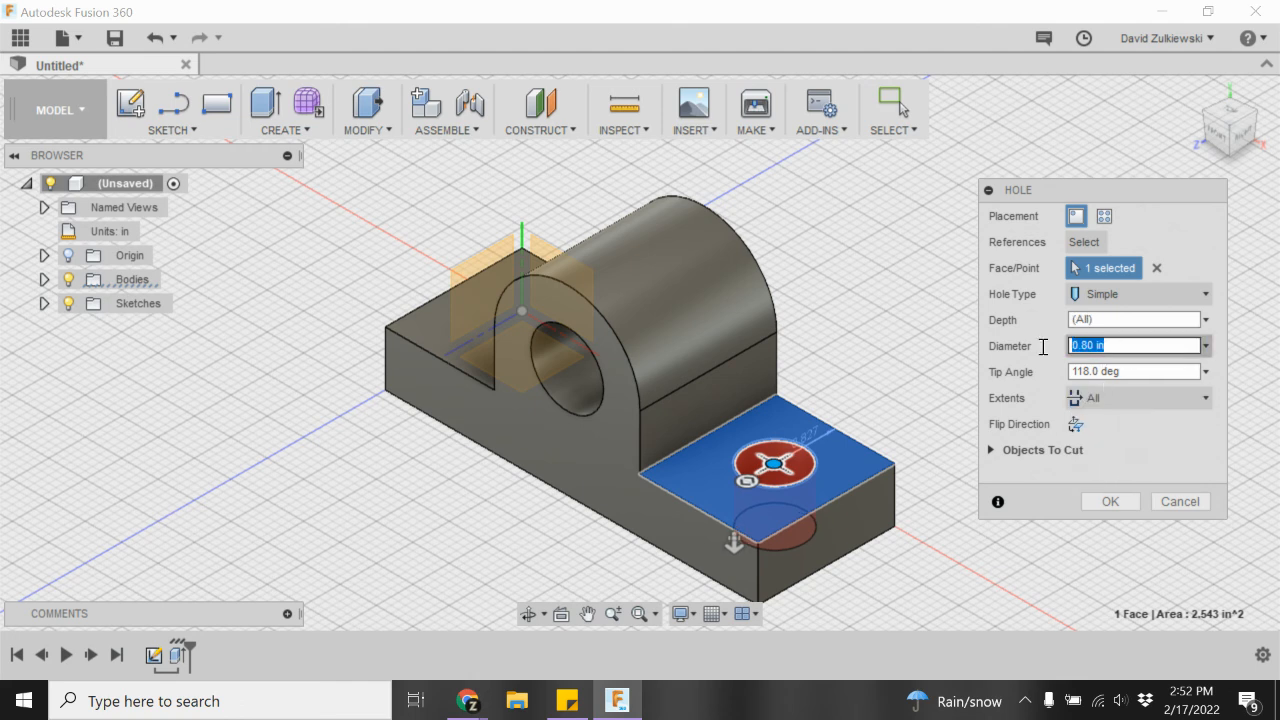
key(BackSpace)
text(.5)
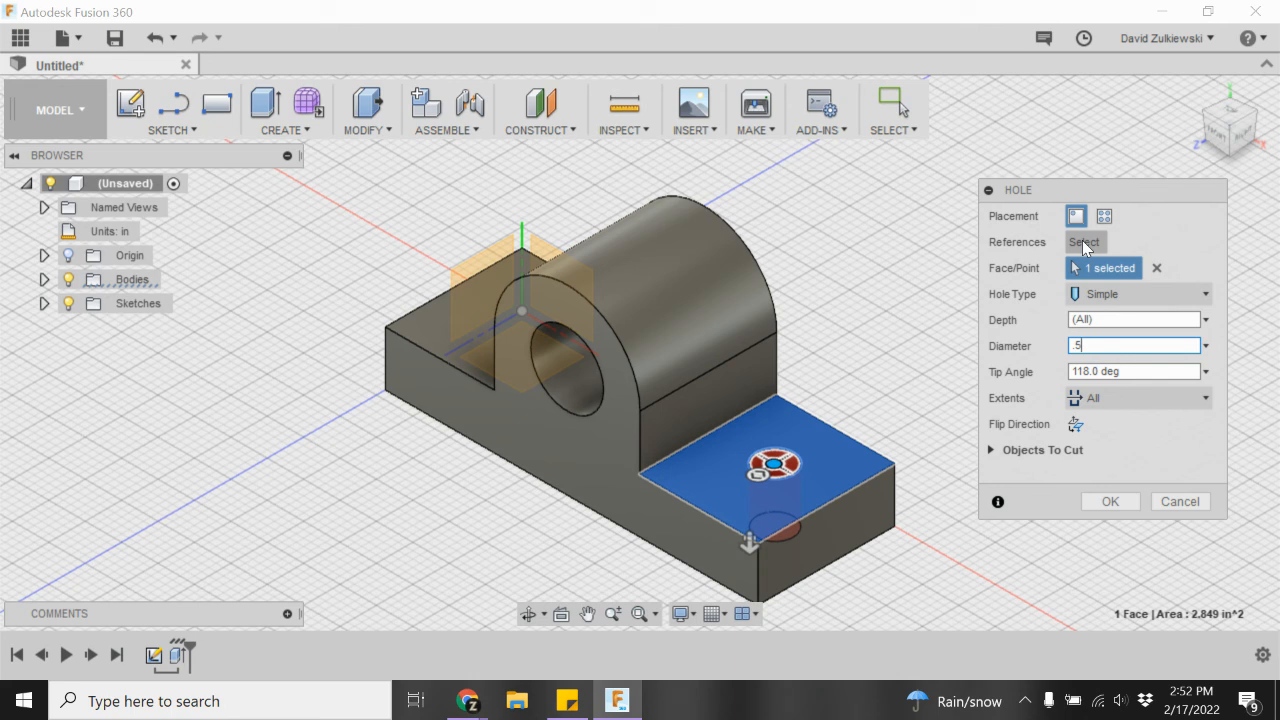
Position the right flange's hole 0.94 in from the back edge and 0.75 in from the outer end edge, and create it.
click(1083, 246)
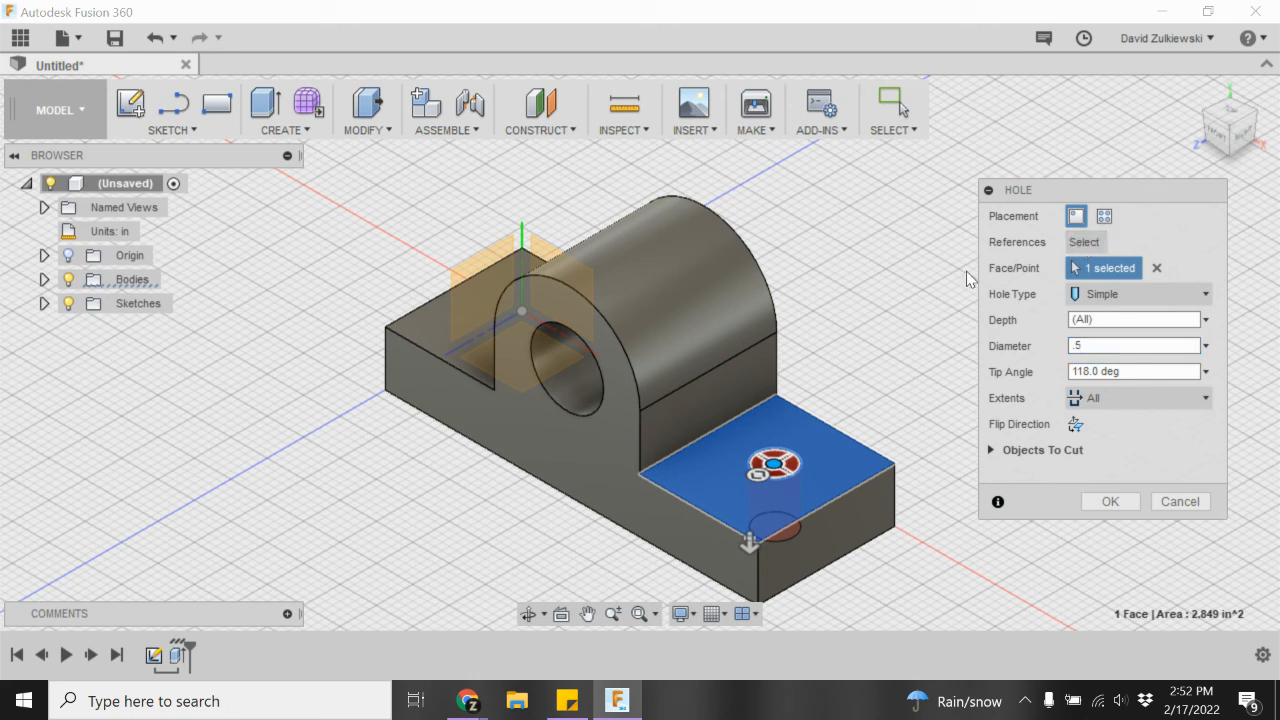
click(844, 433)
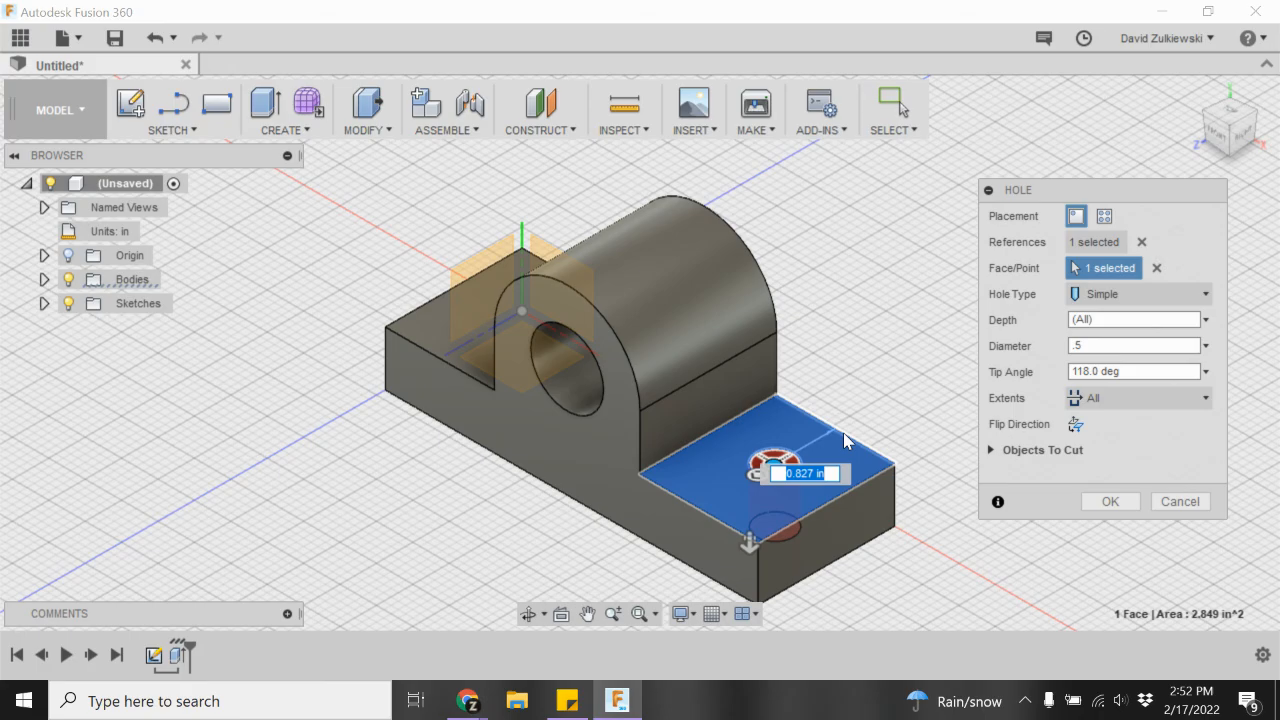
text(.94)
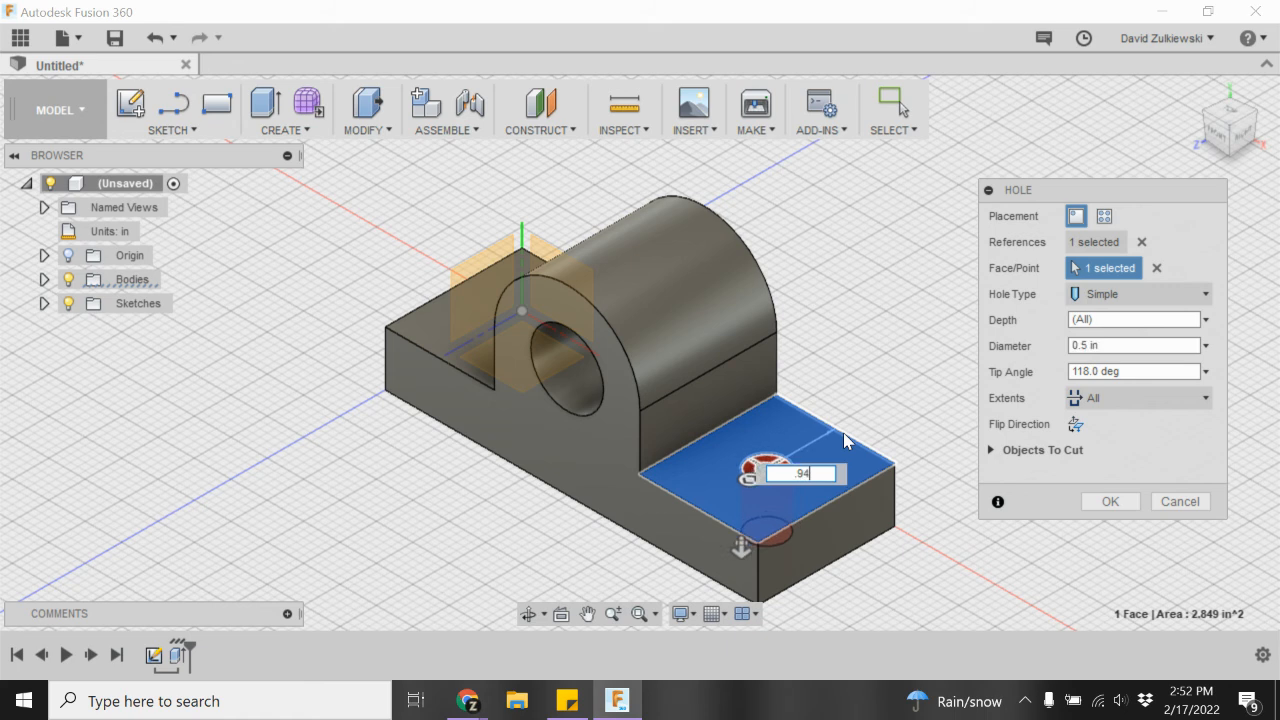
click(826, 512)
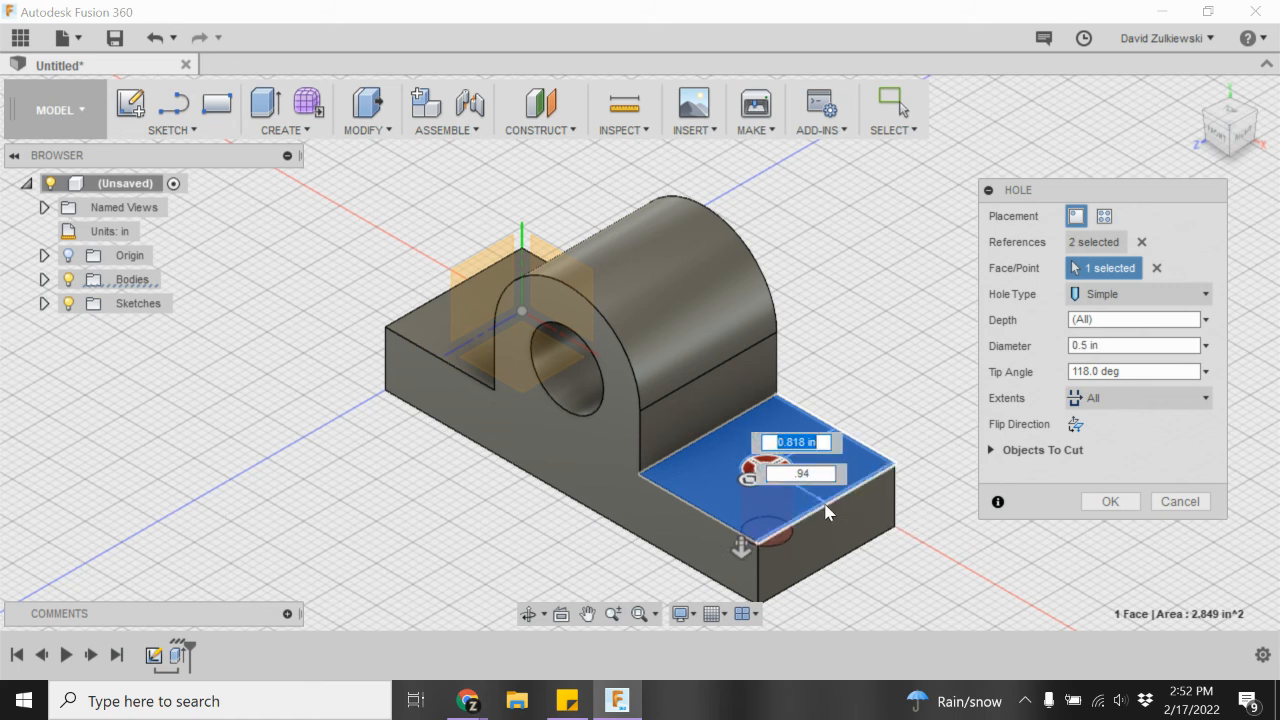
key(BackSpace)
text(.75)
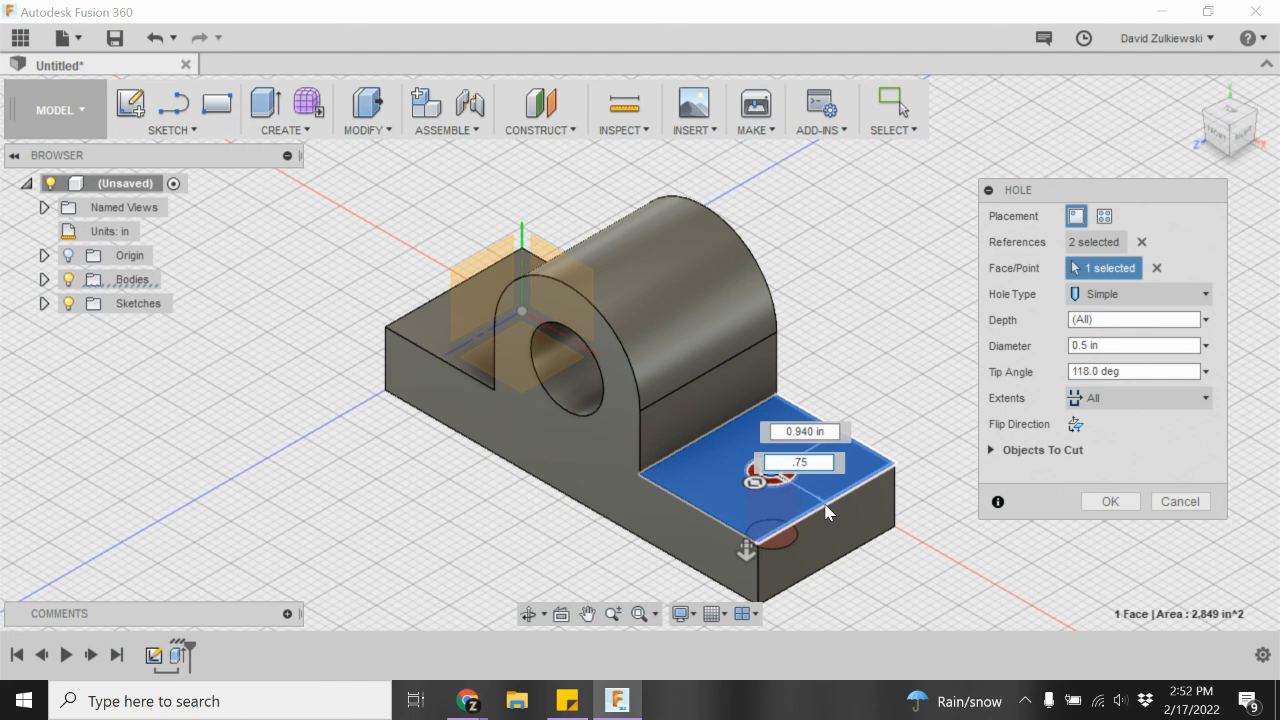
key(Return)
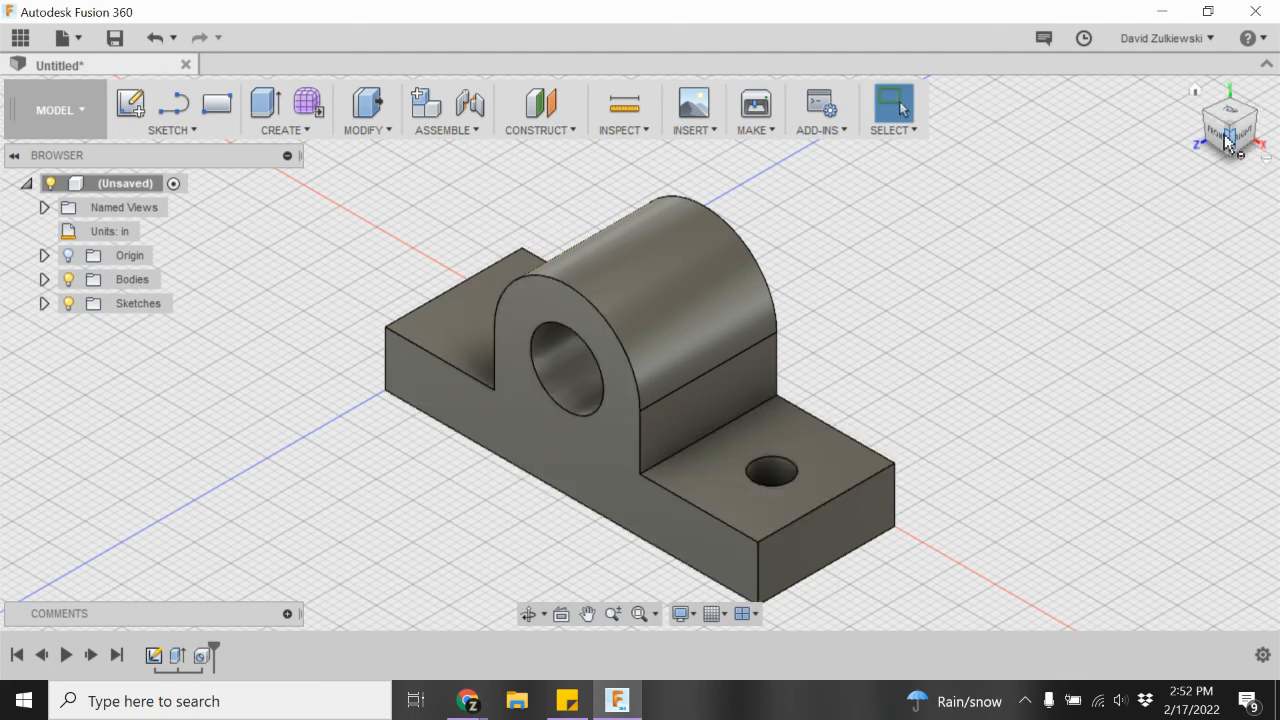
Place a second simple hole, 0.50 in diameter with extents All, on the top face of the base's left flange.
mouse_move(1230, 141)
mouse_down()
mouse_move(1272, 134)
mouse_move(1275, 154)
mouse_up()
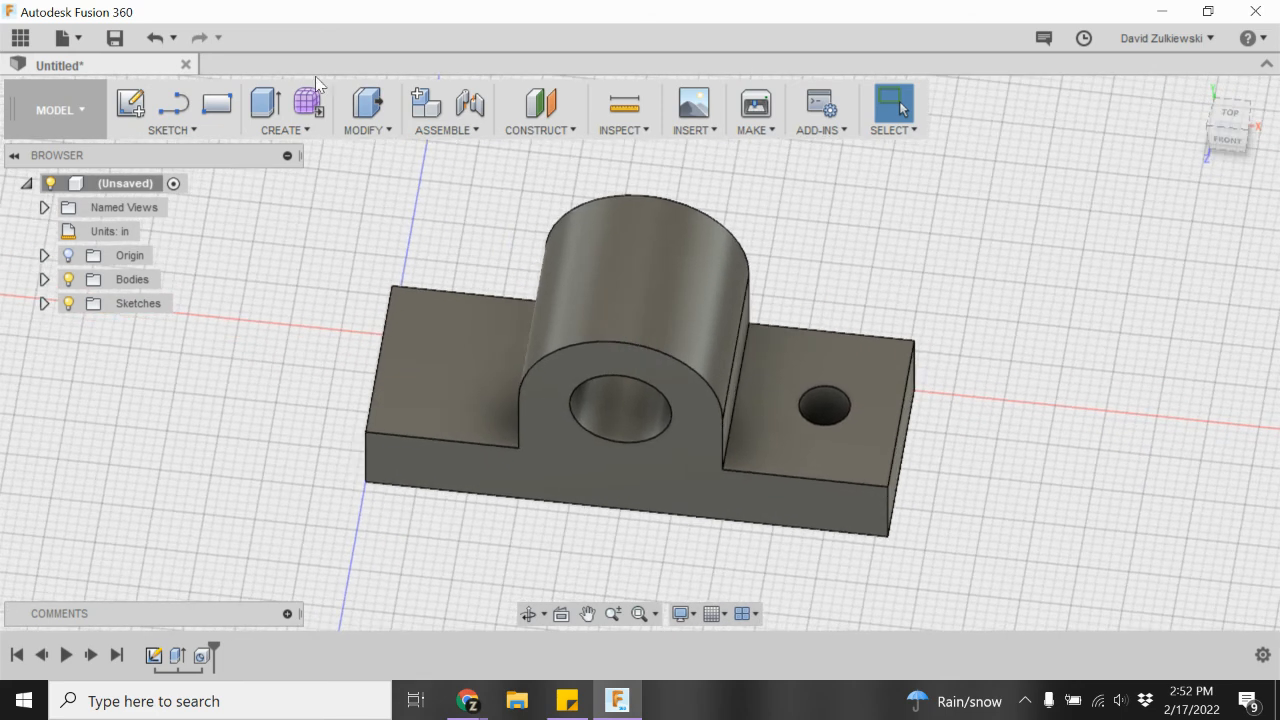
click(285, 129)
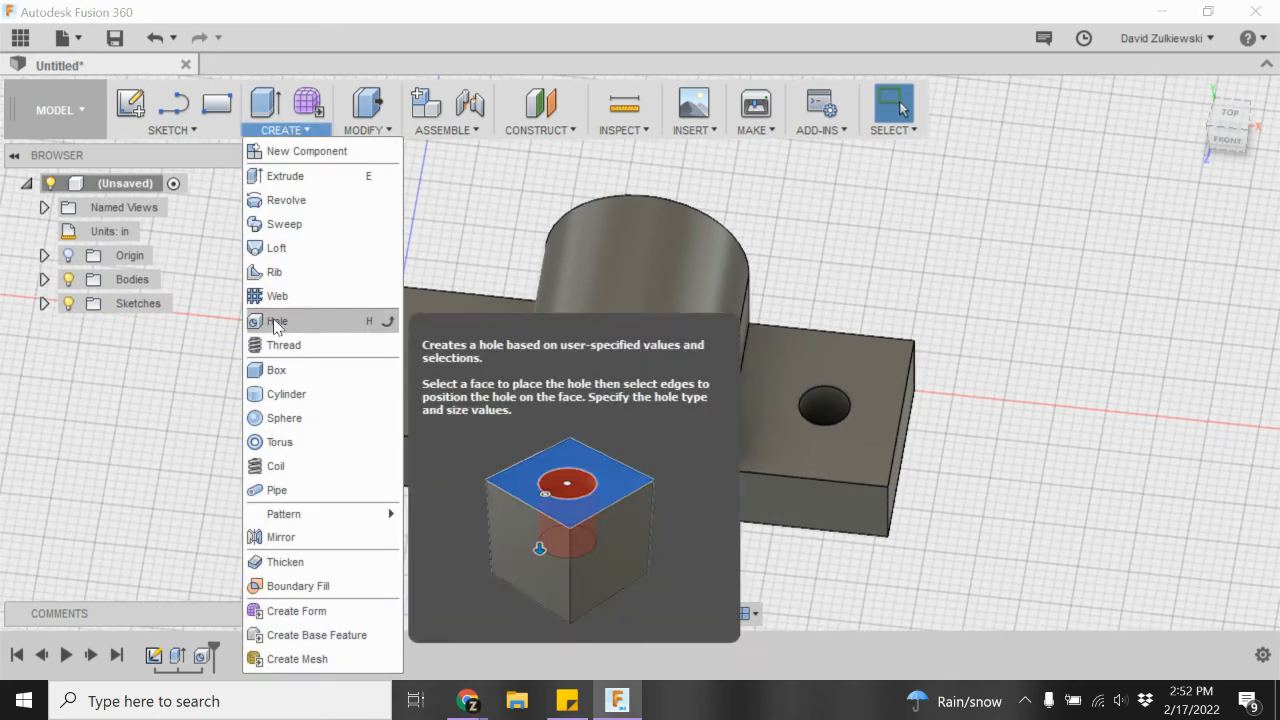
click(277, 320)
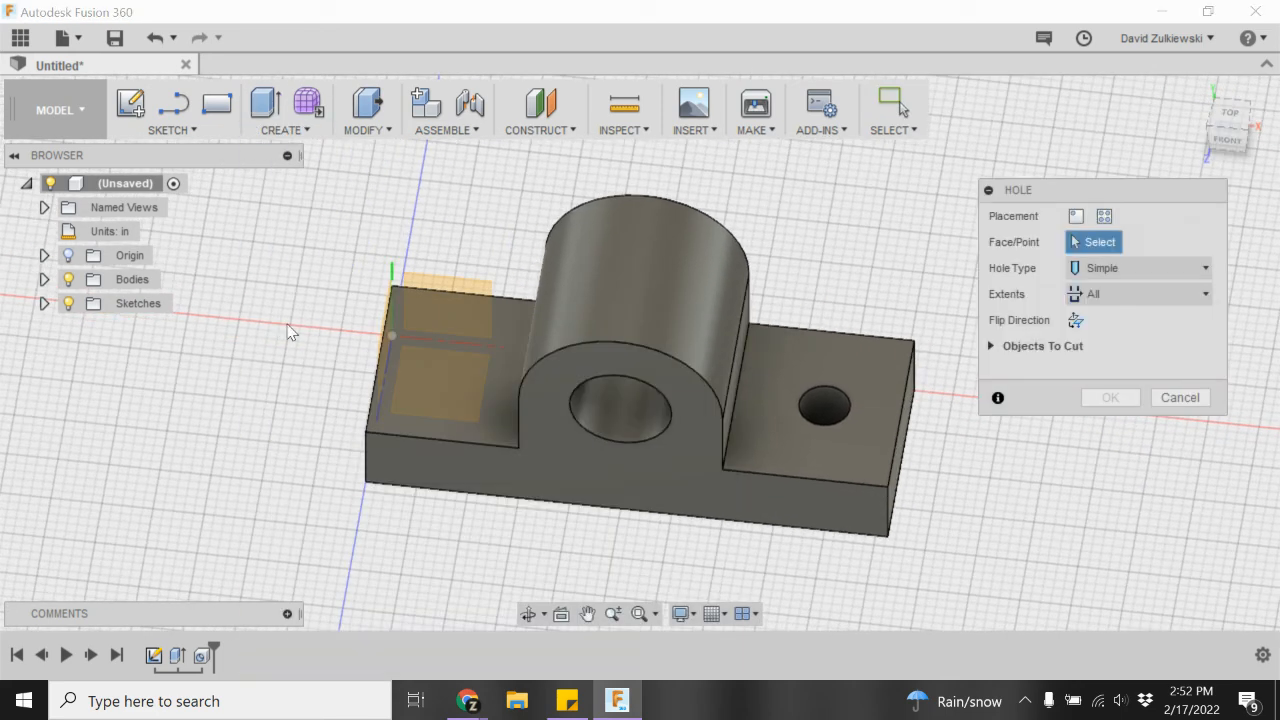
click(430, 378)
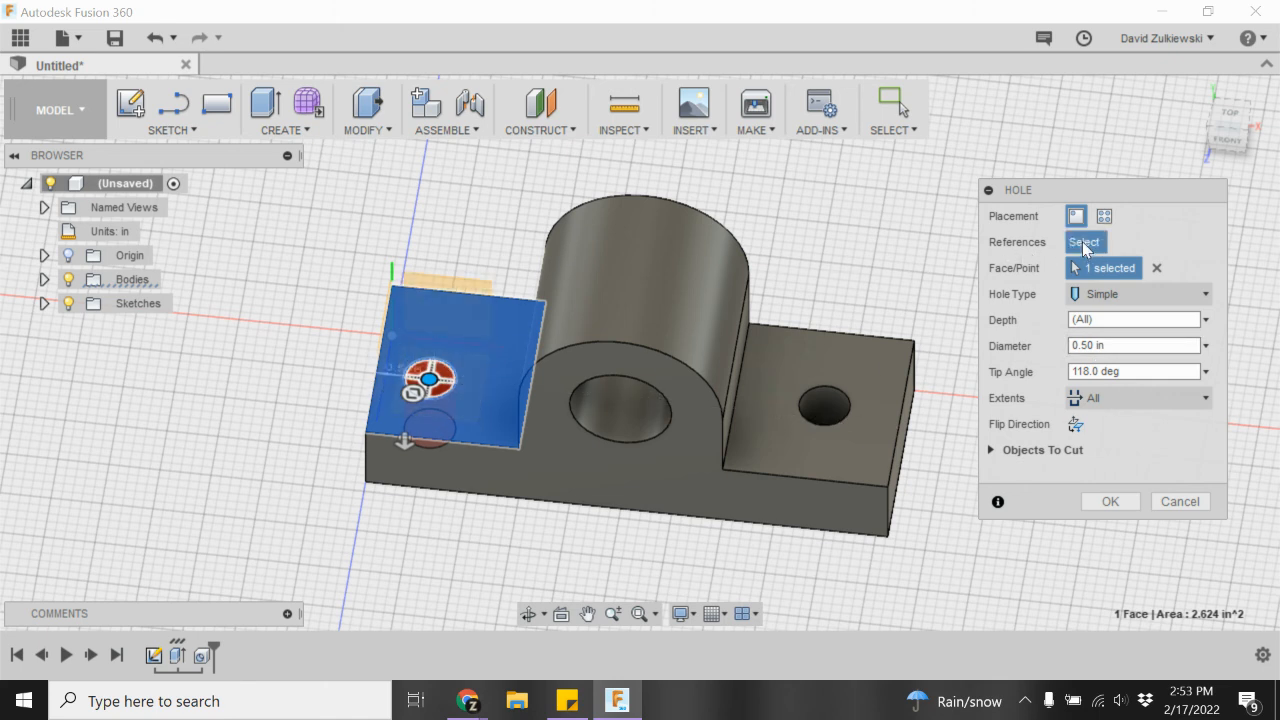
Position the left flange's hole 0.94 in from the back edge and 0.75 in from the outer end edge, and create it.
click(457, 292)
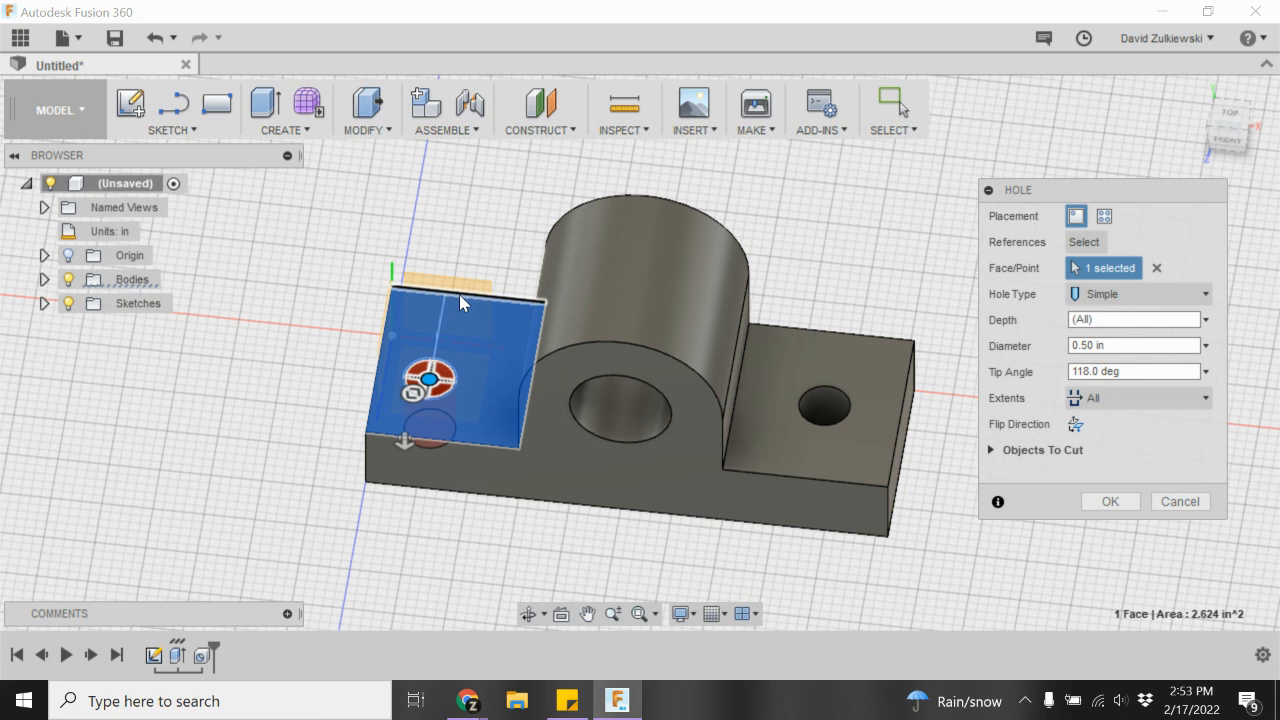
text(.94)
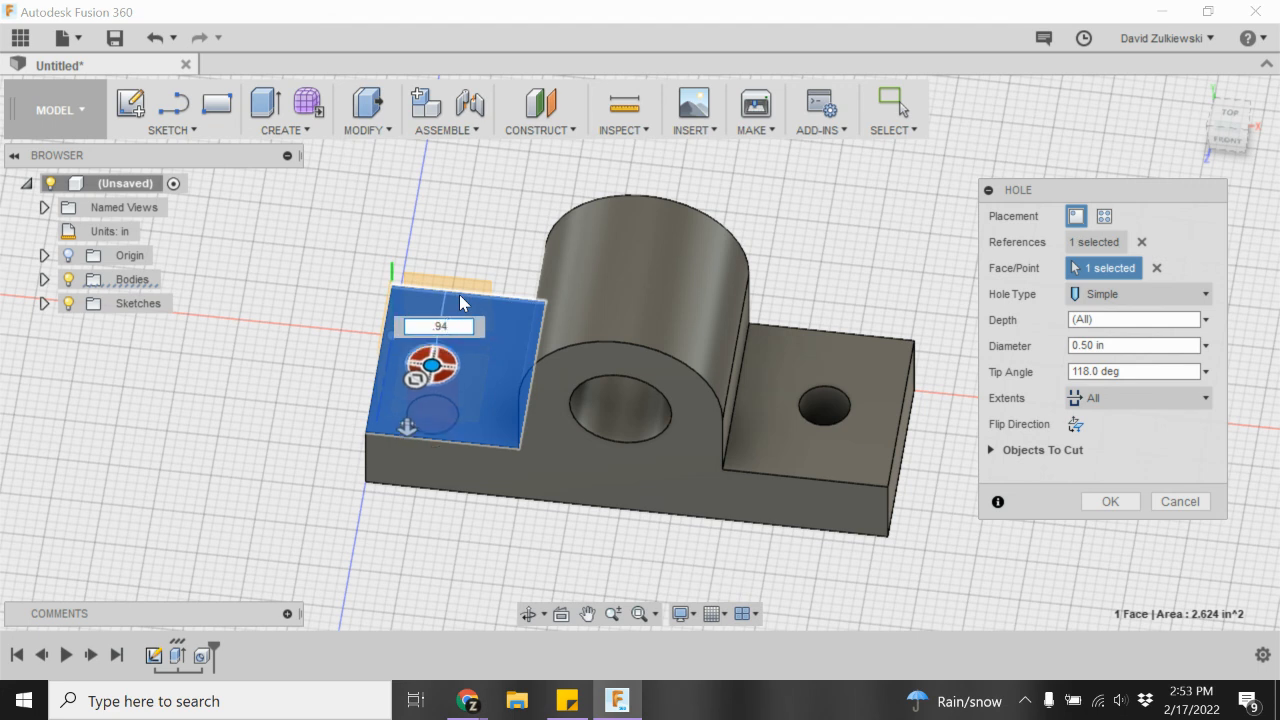
click(368, 372)
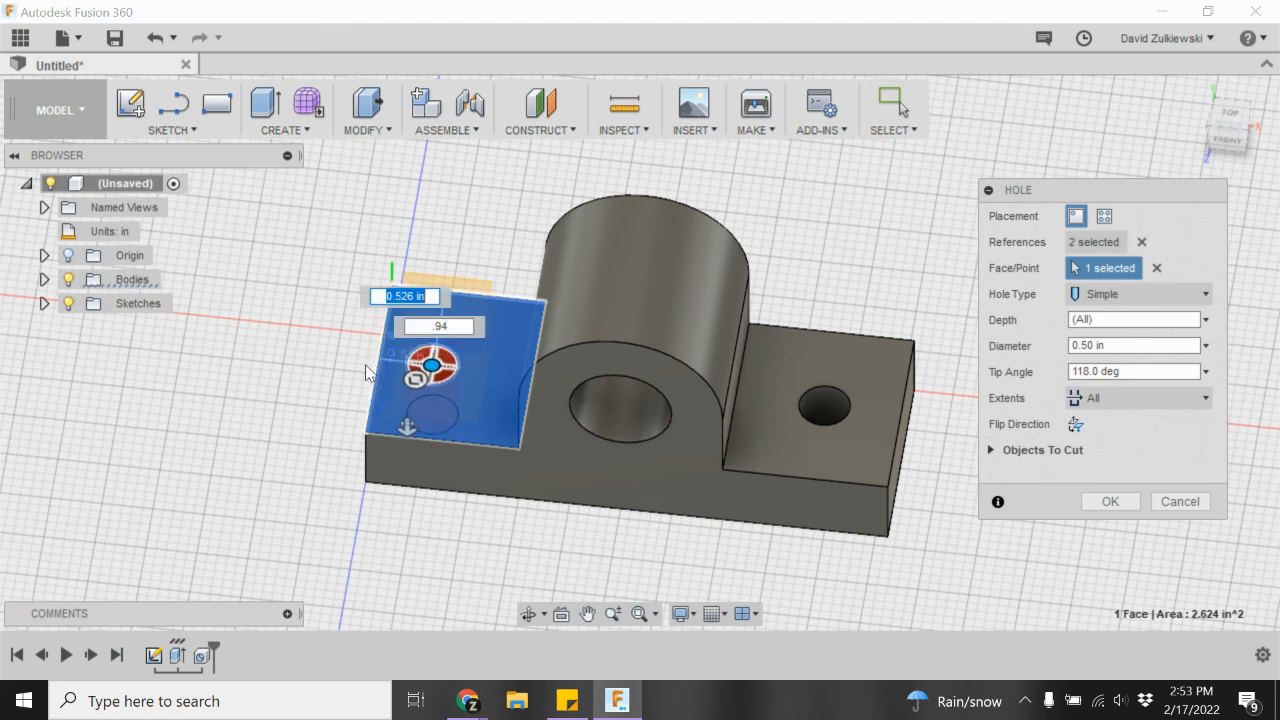
key(BackSpace)
text(.75)
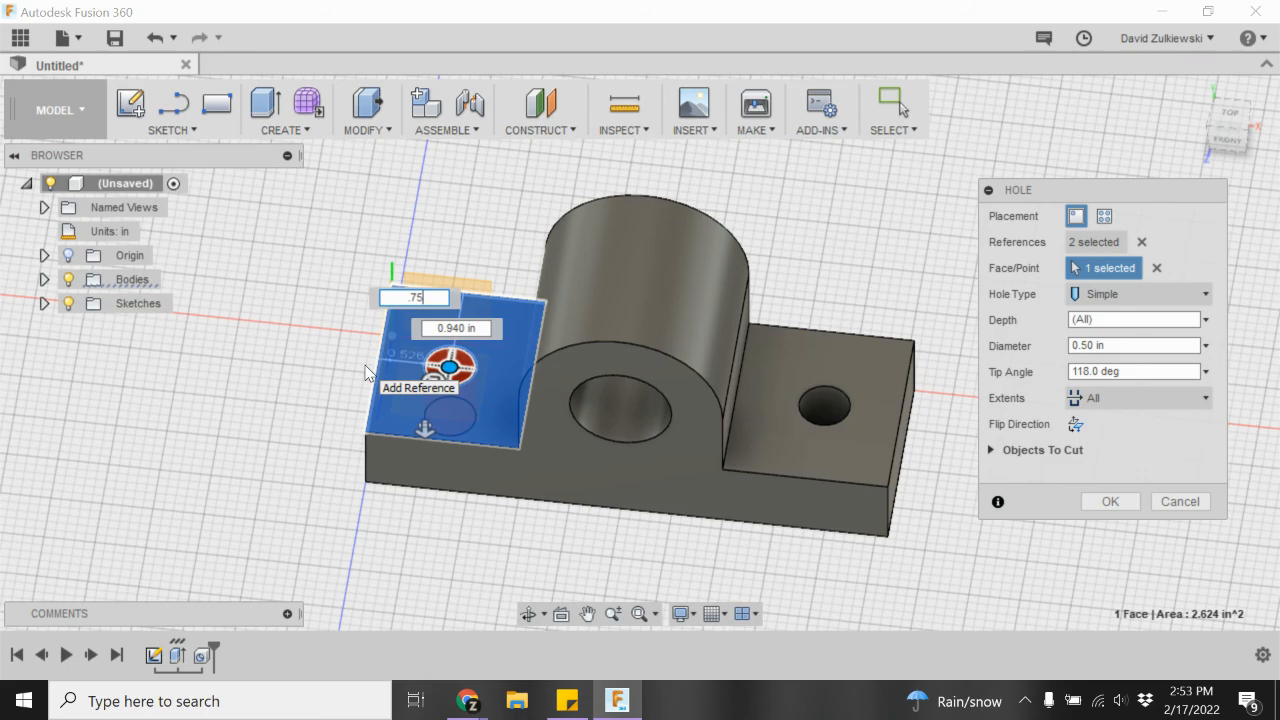
key(Return)
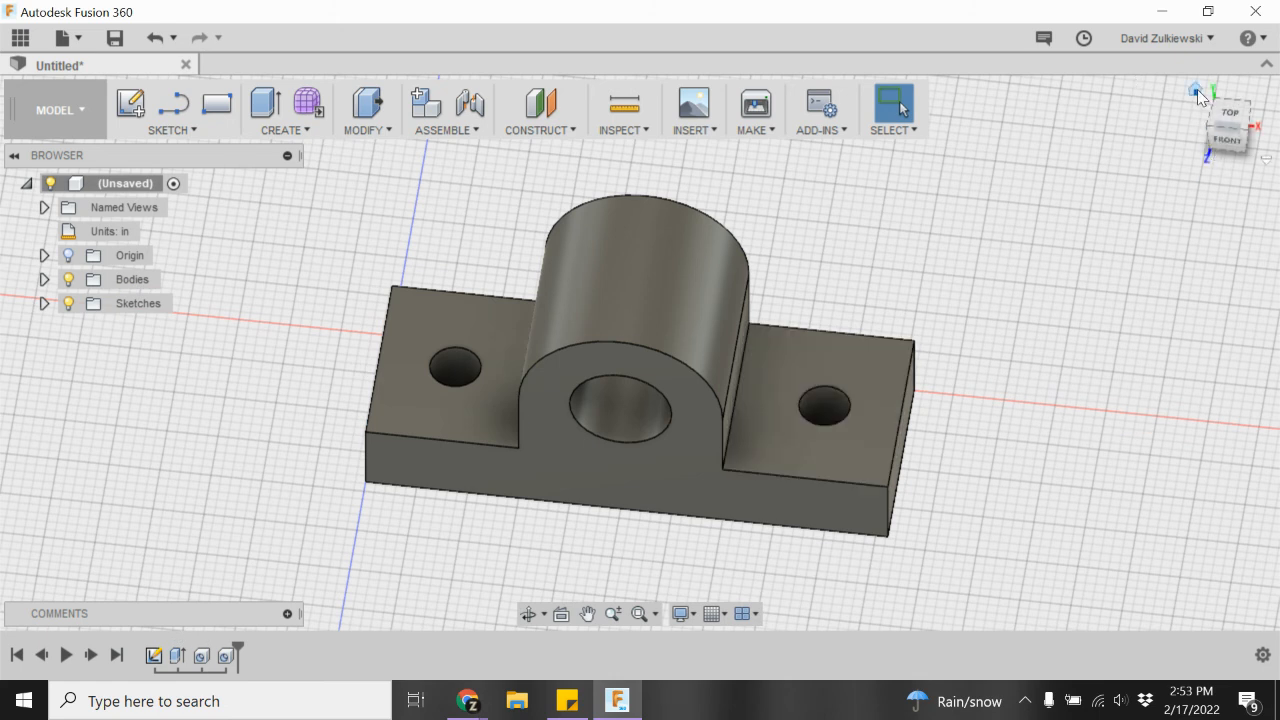
Return the model to the home view and start saving it under the name Fig. 5-52 Rod Guide, checking the figure title in the PDF.
click(1197, 91)
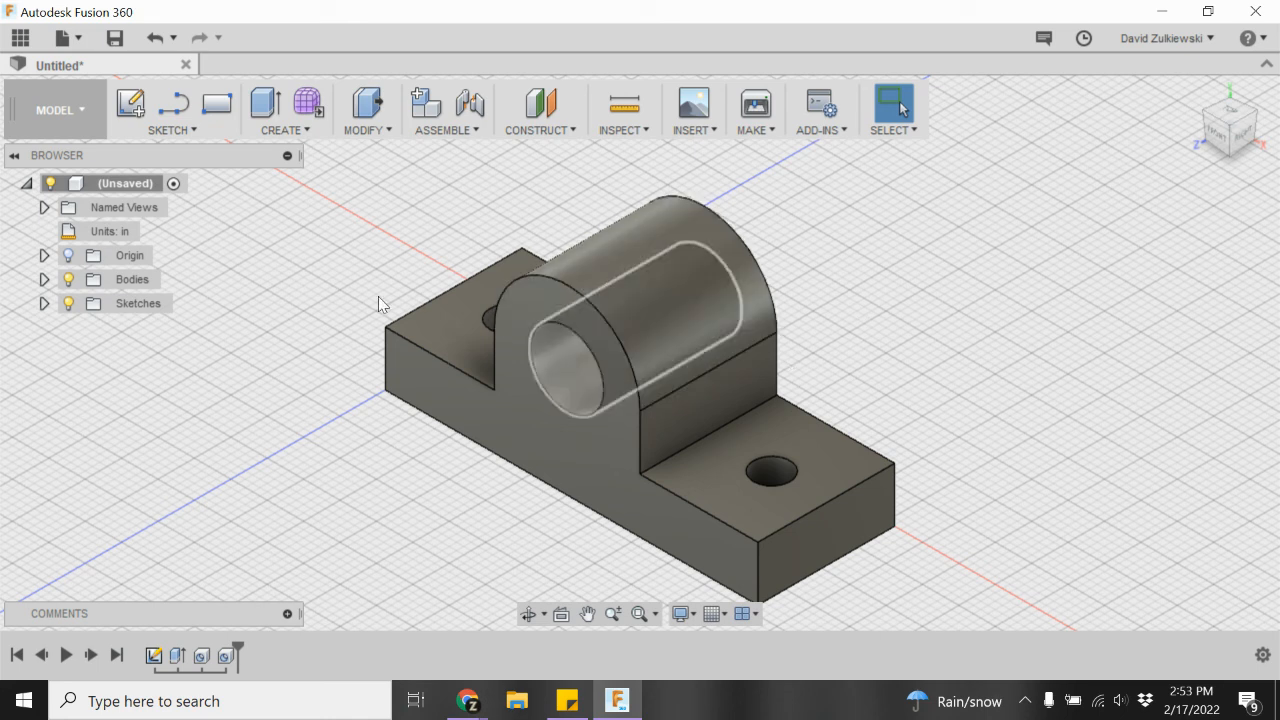
click(113, 40)
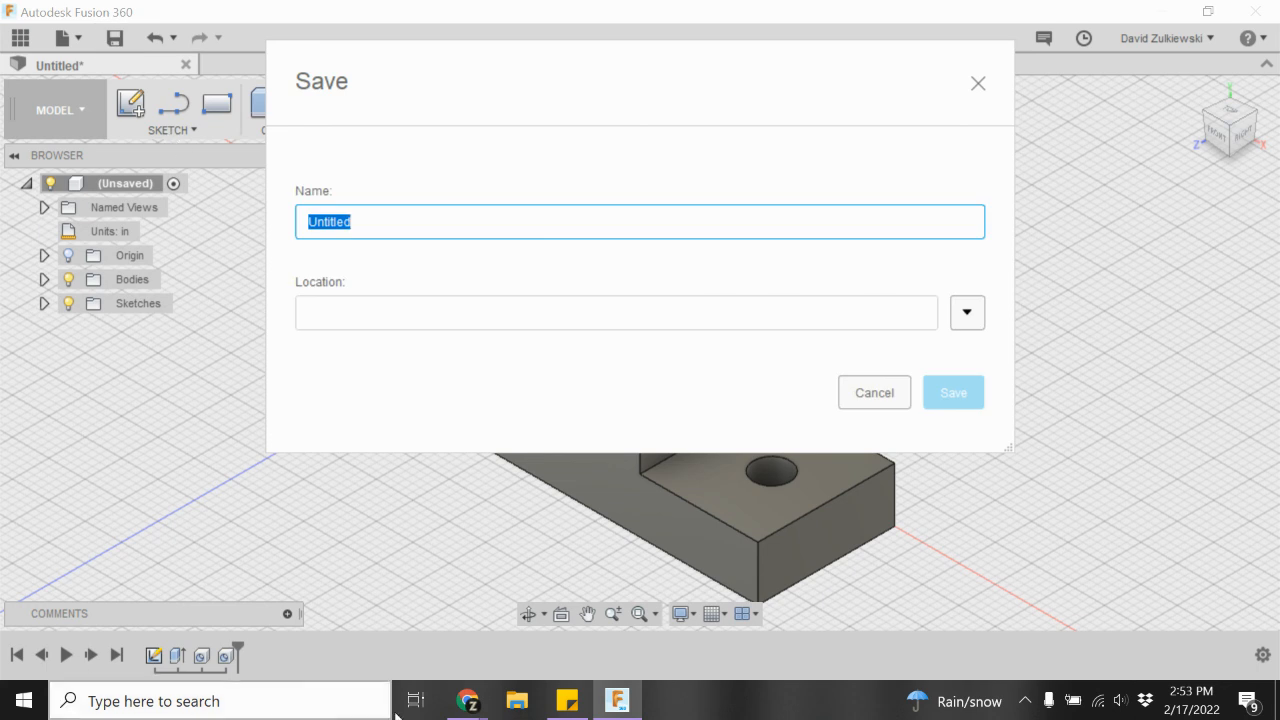
click(481, 693)
click(484, 635)
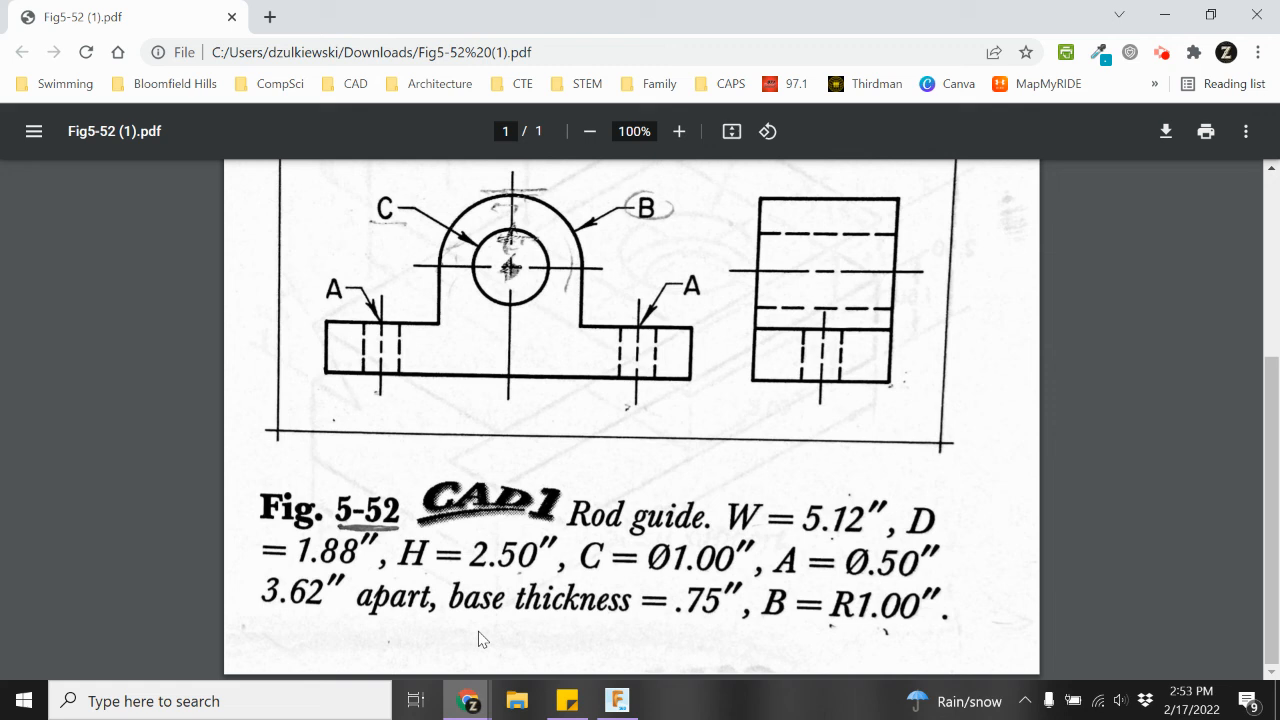
click(619, 698)
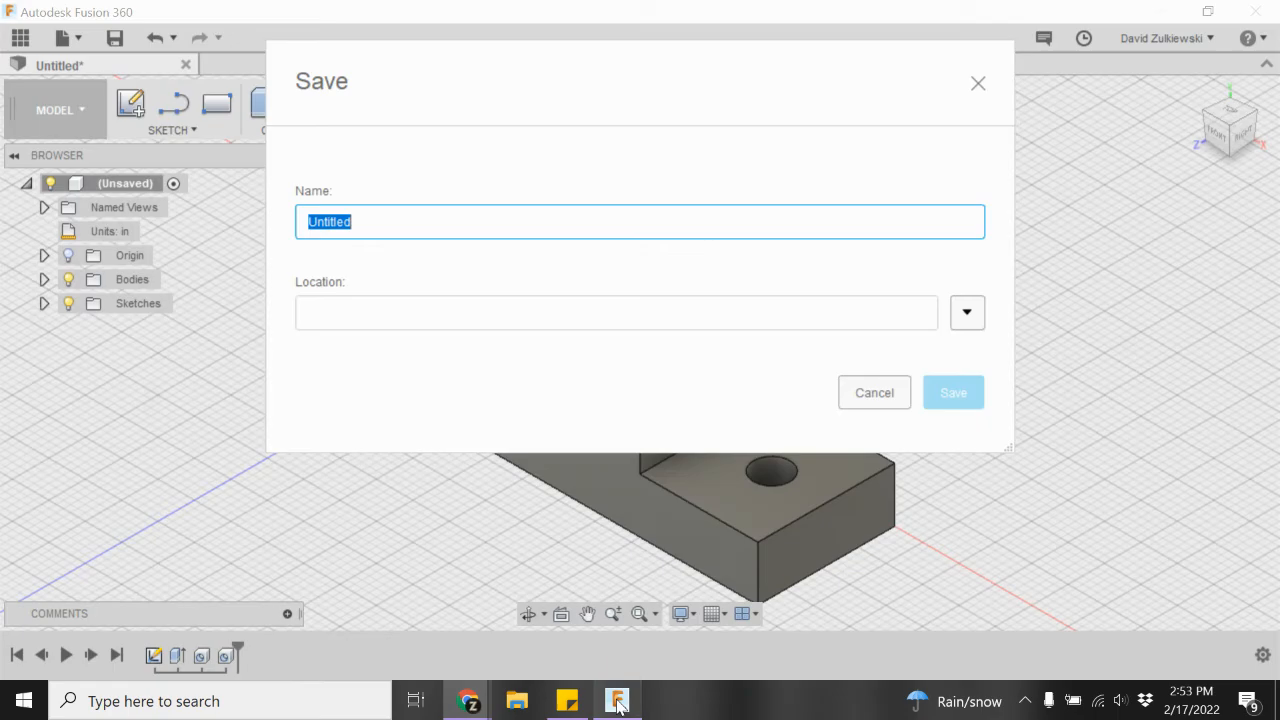
text(Fig. 5-52 Rod Guide)
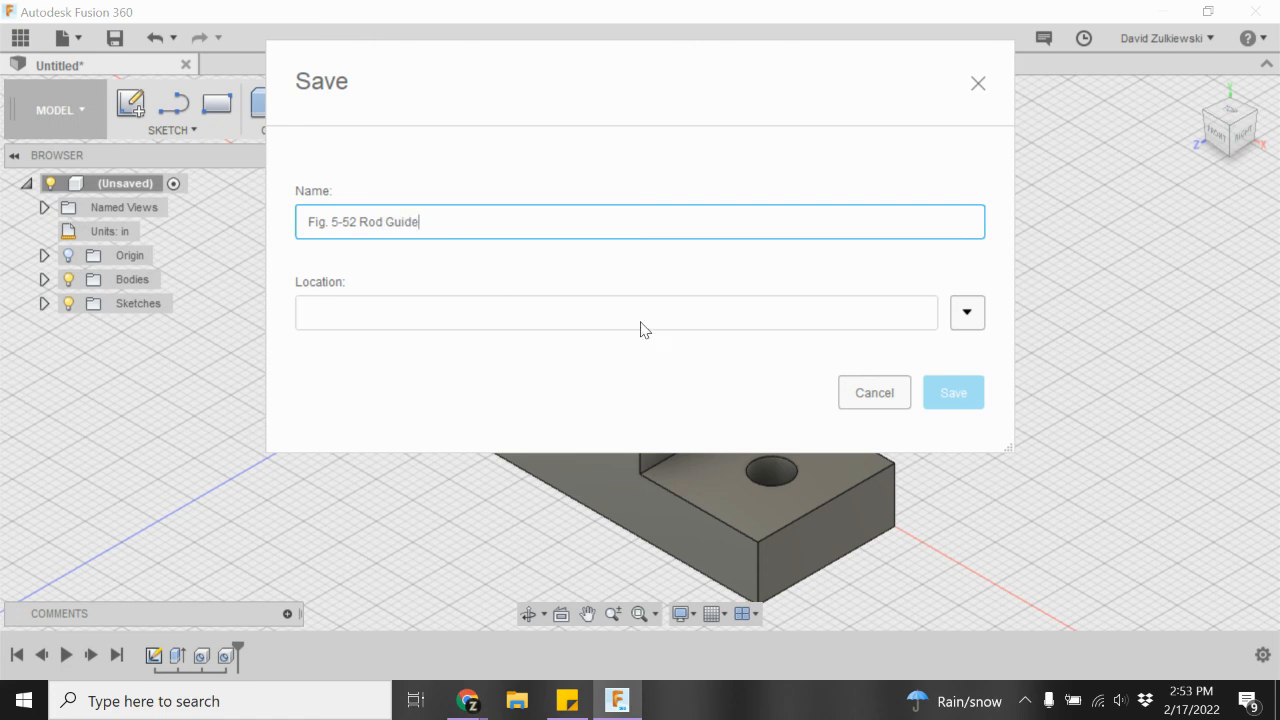
Choose the master branch of Demo Project as the location and save the design.
click(966, 316)
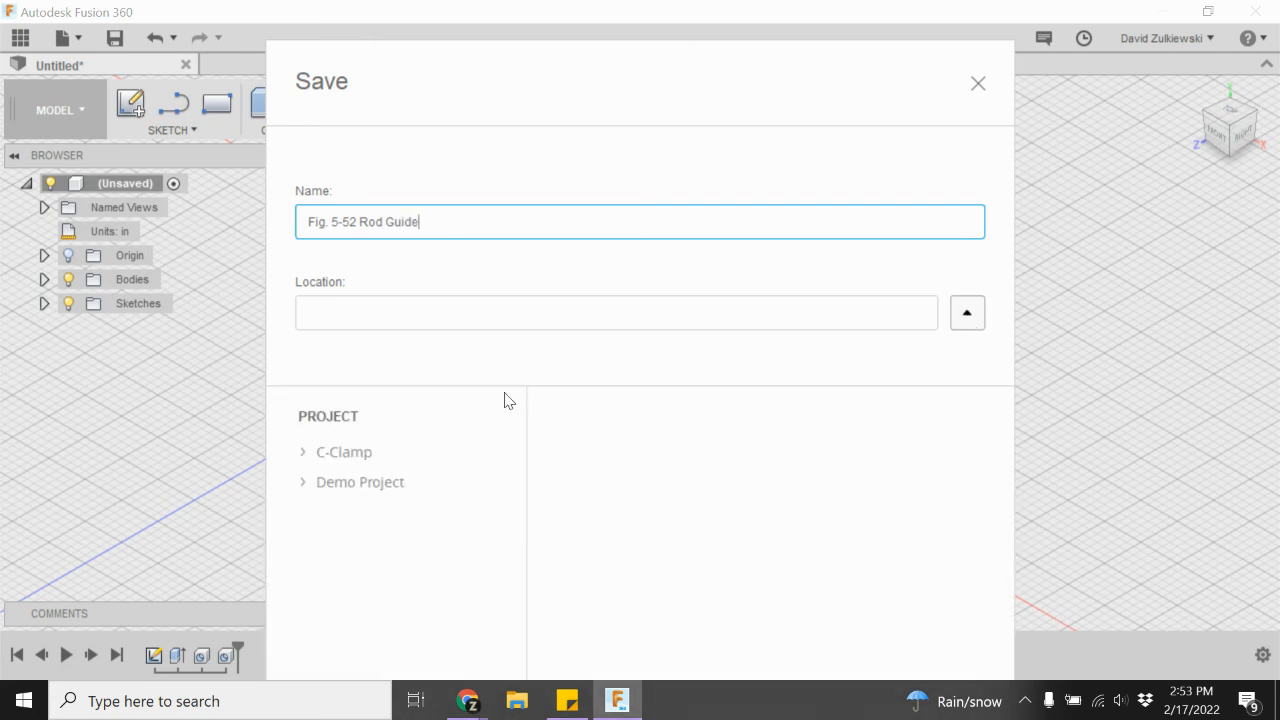
click(366, 484)
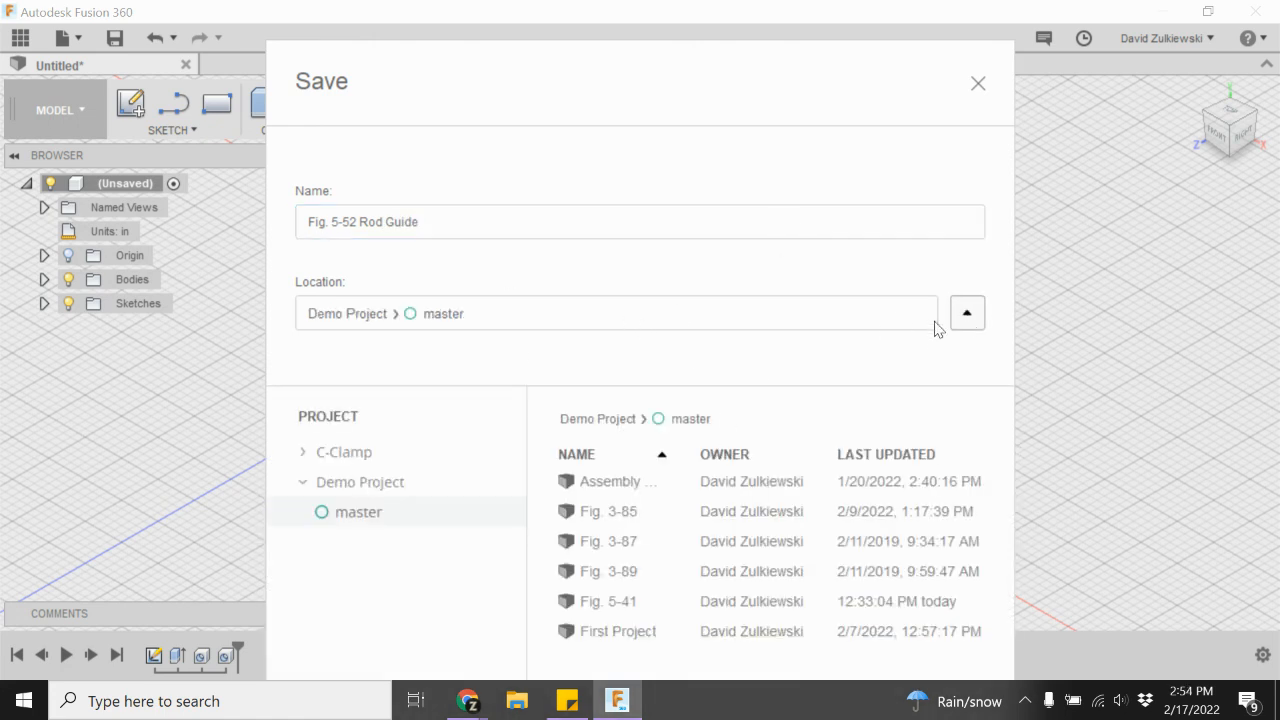
click(966, 314)
click(952, 392)
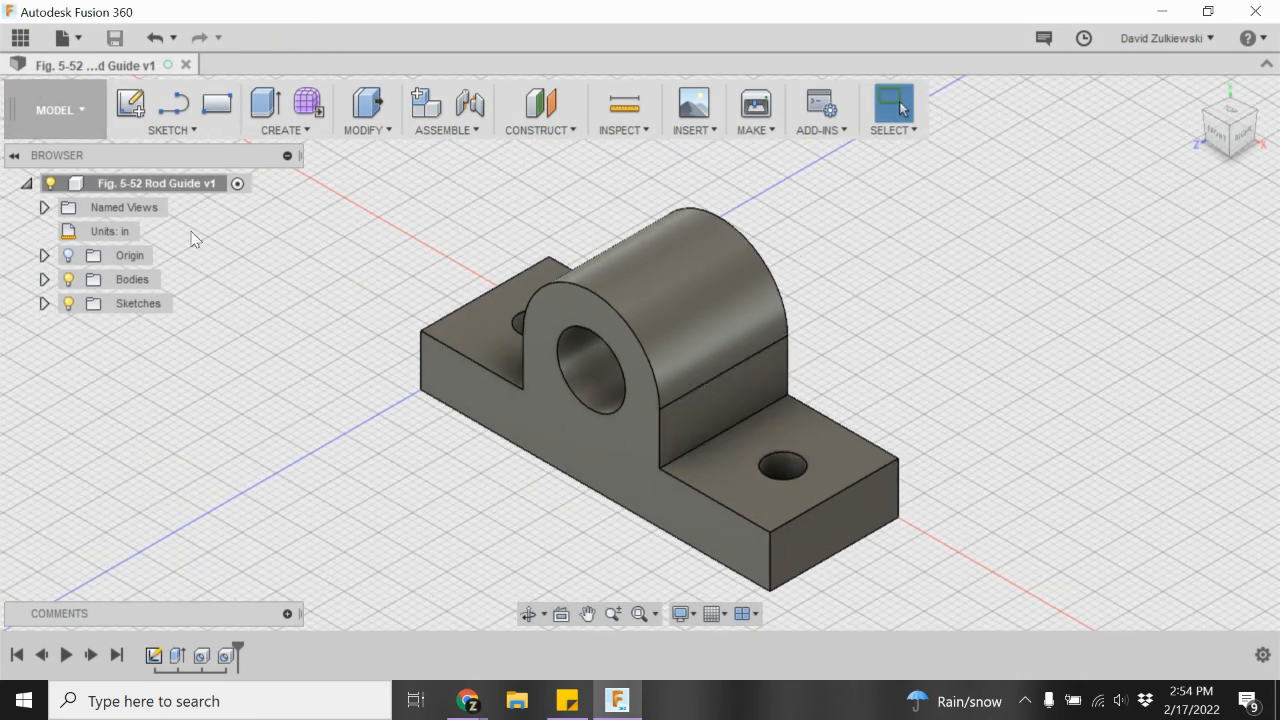
Create a new drawing from the full design using the ASME standard, inches and sheet size B (17in x 11in).
click(60, 118)
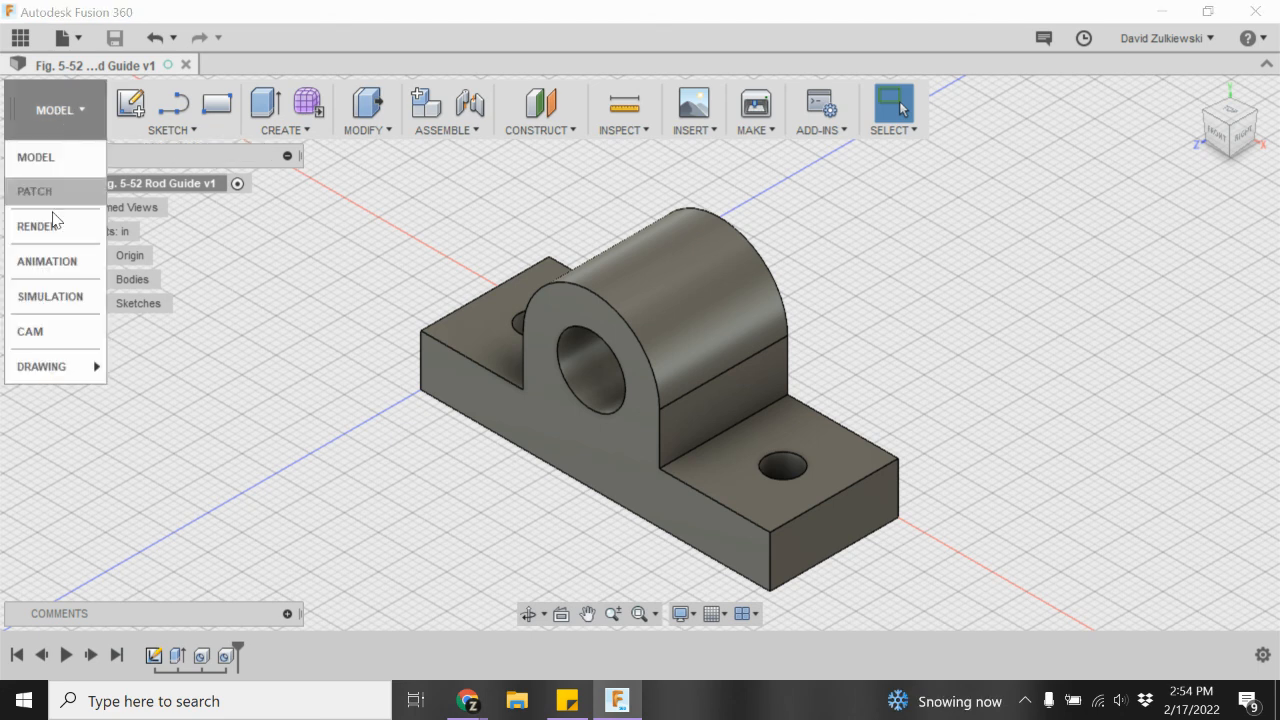
mouse_move(66, 365)
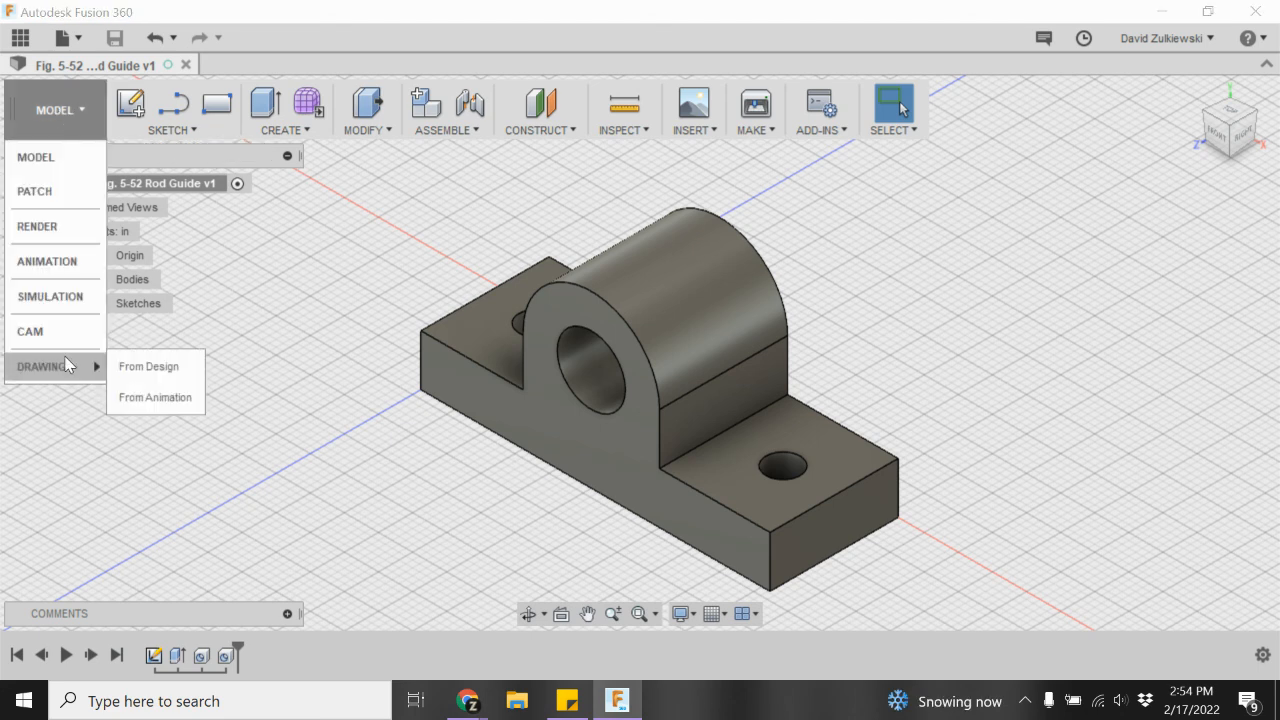
click(127, 370)
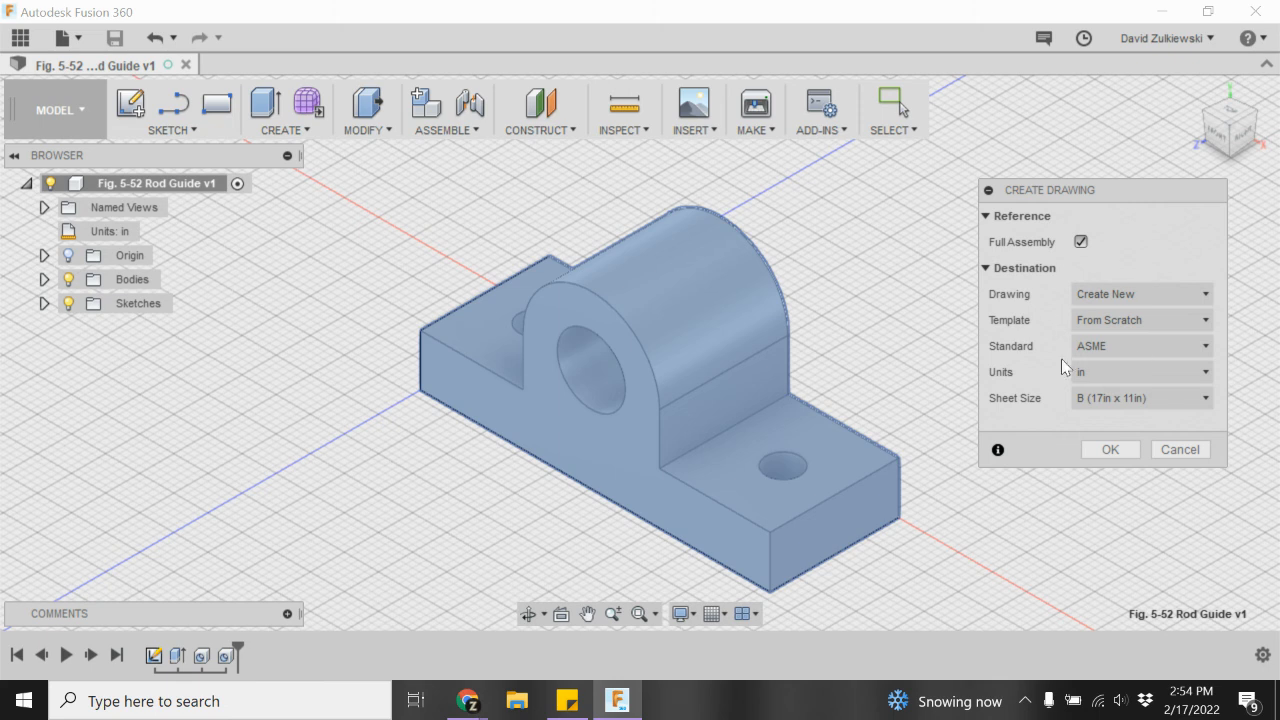
click(1102, 450)
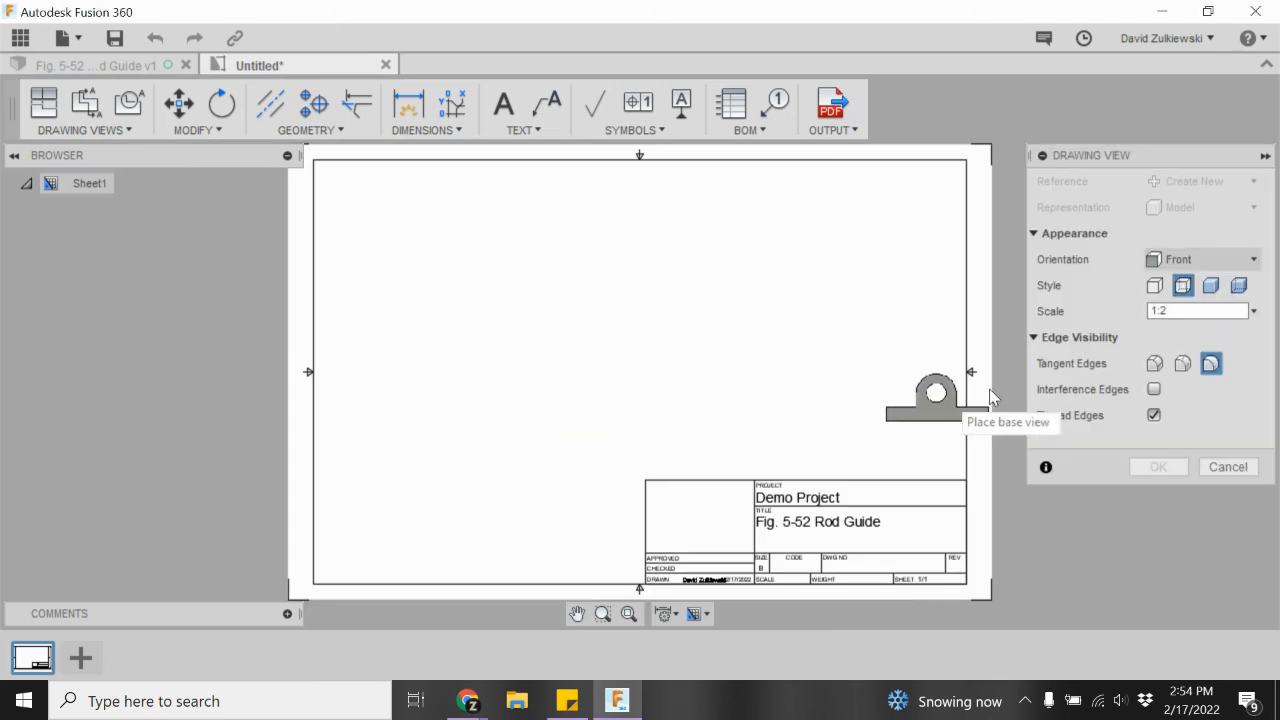
Place the front base view at 1:1 scale in the lower left area of the sheet.
click(1254, 311)
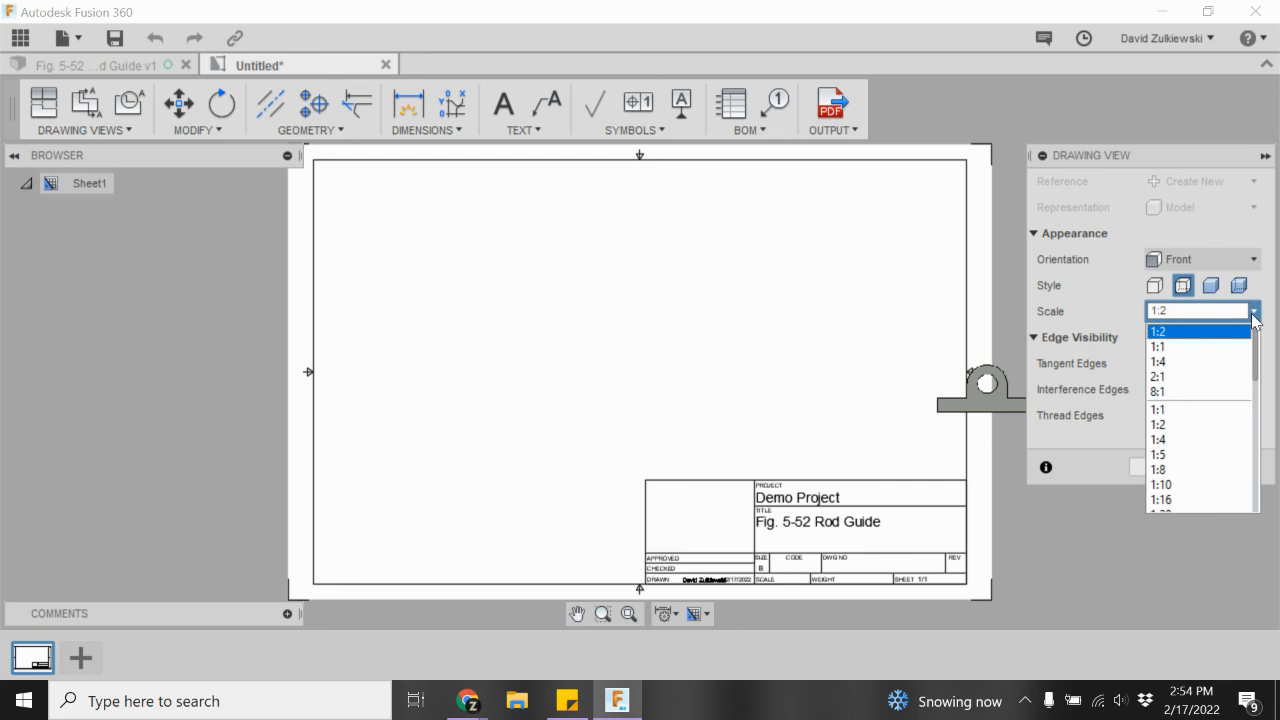
click(1165, 347)
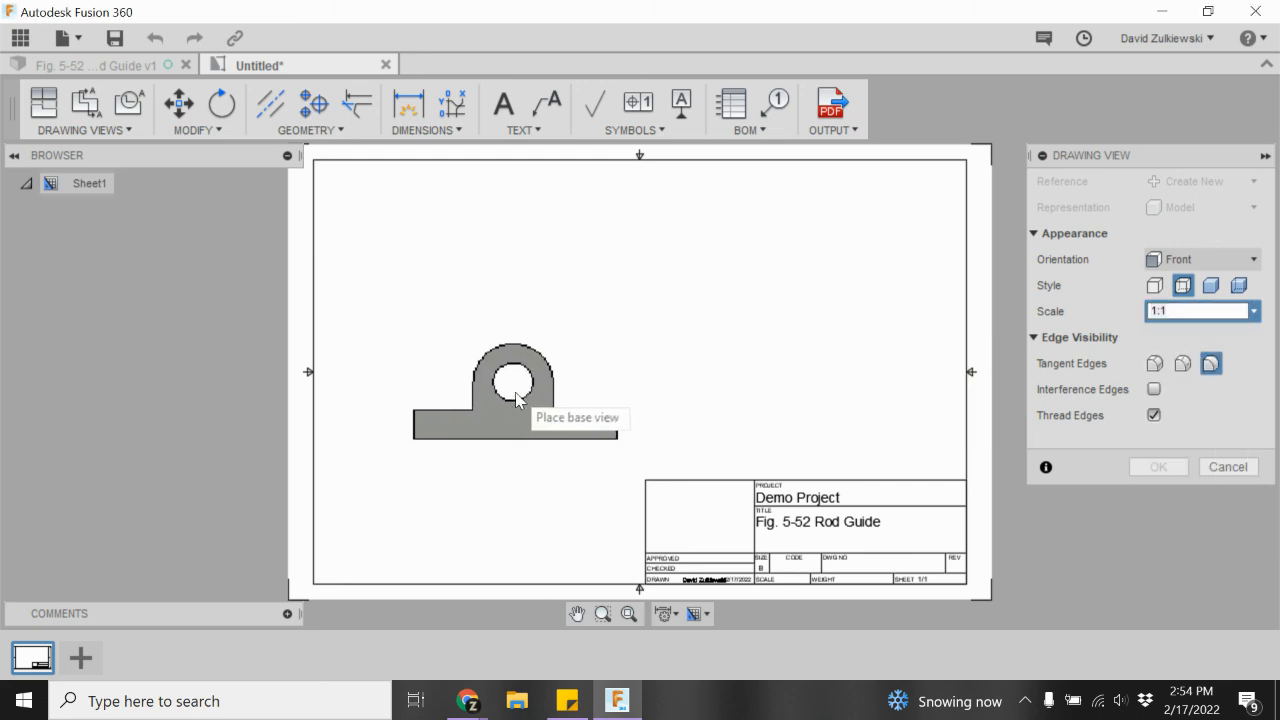
click(523, 400)
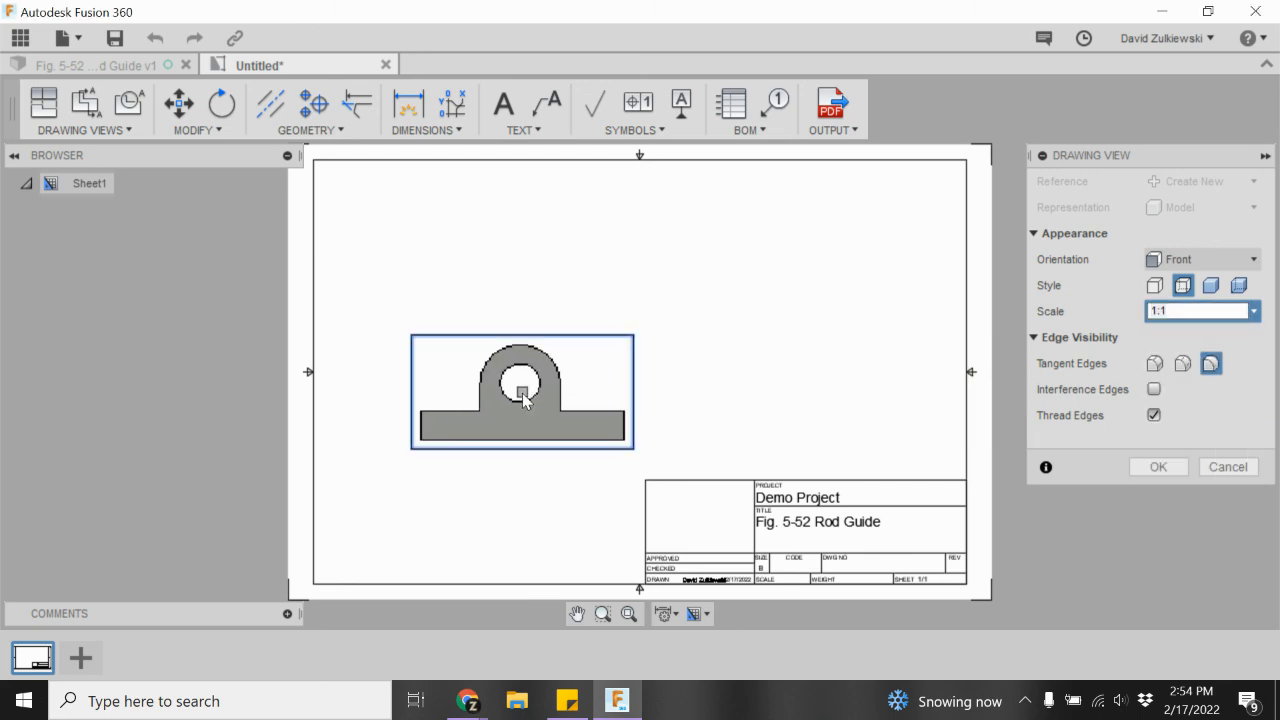
click(1158, 468)
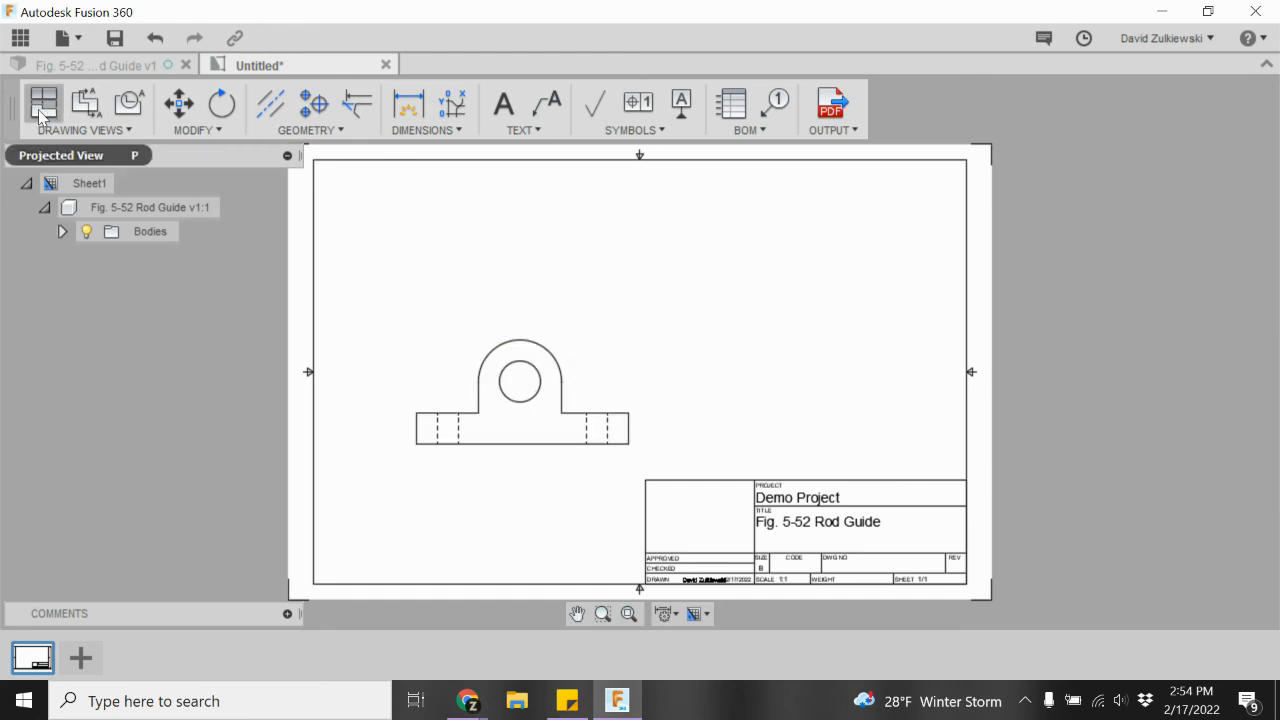
Project the top, right side and isometric views from the front view and place them on the sheet.
click(44, 104)
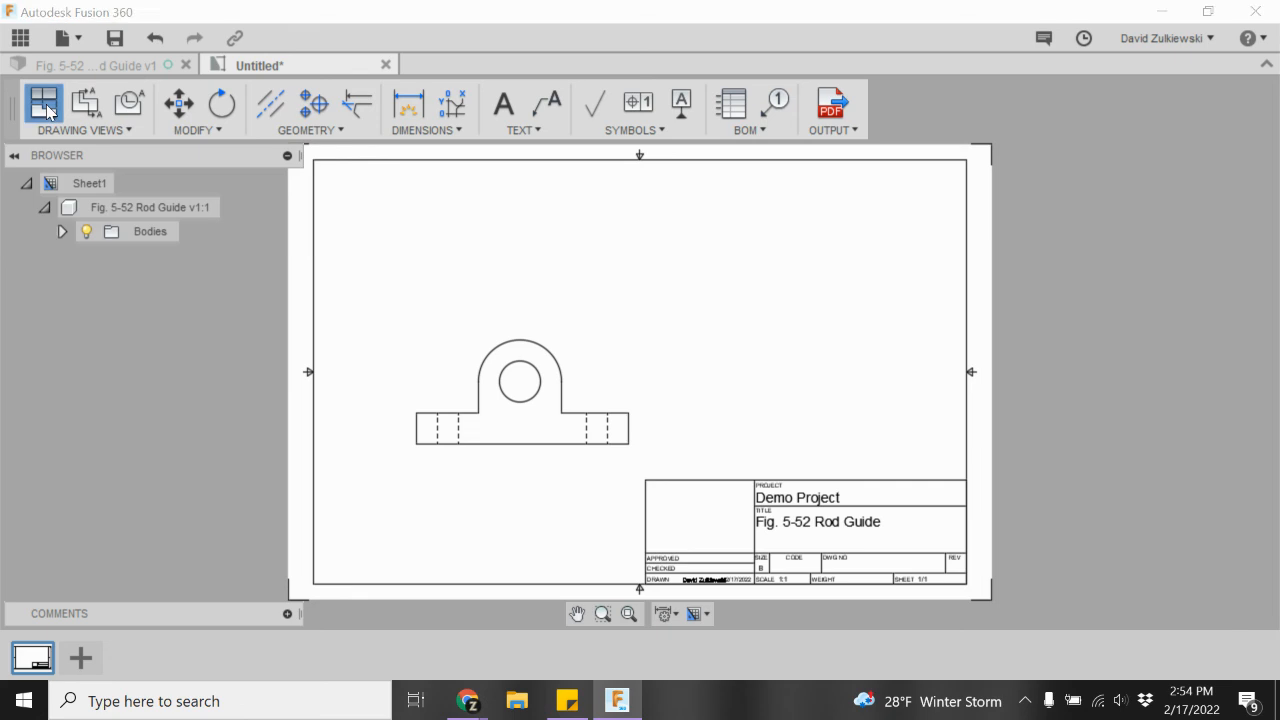
click(512, 421)
click(518, 237)
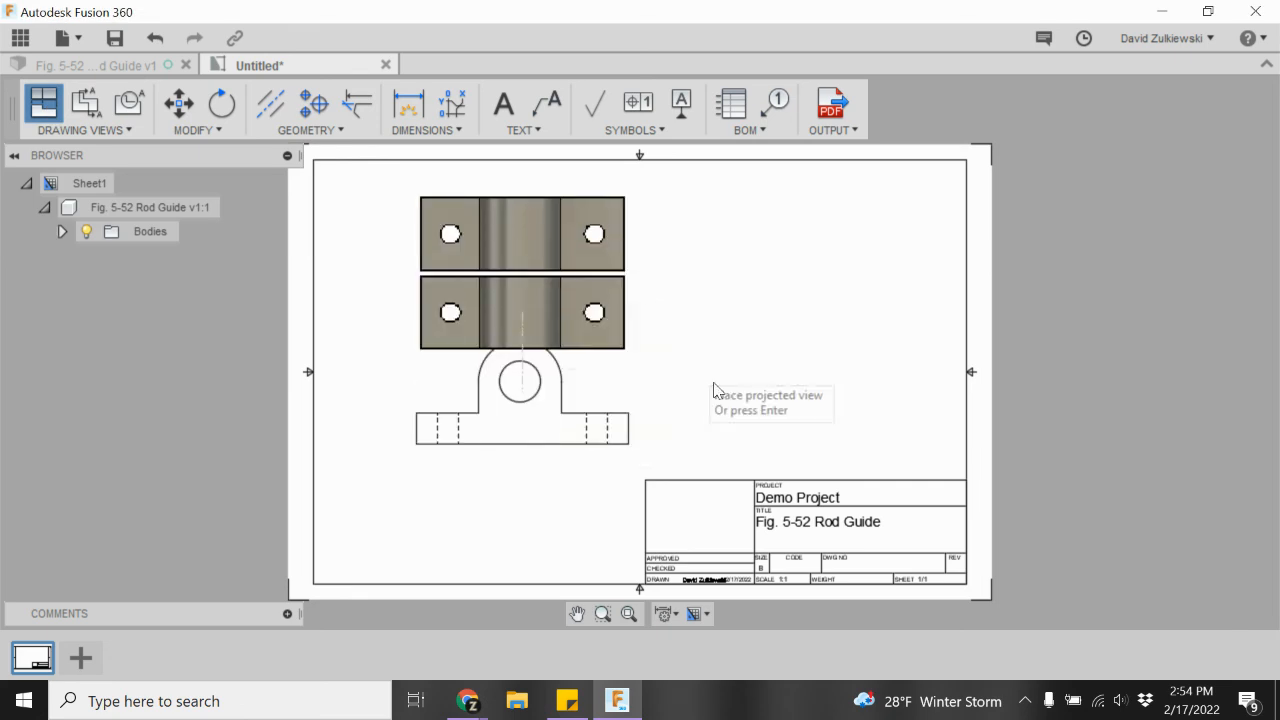
click(834, 338)
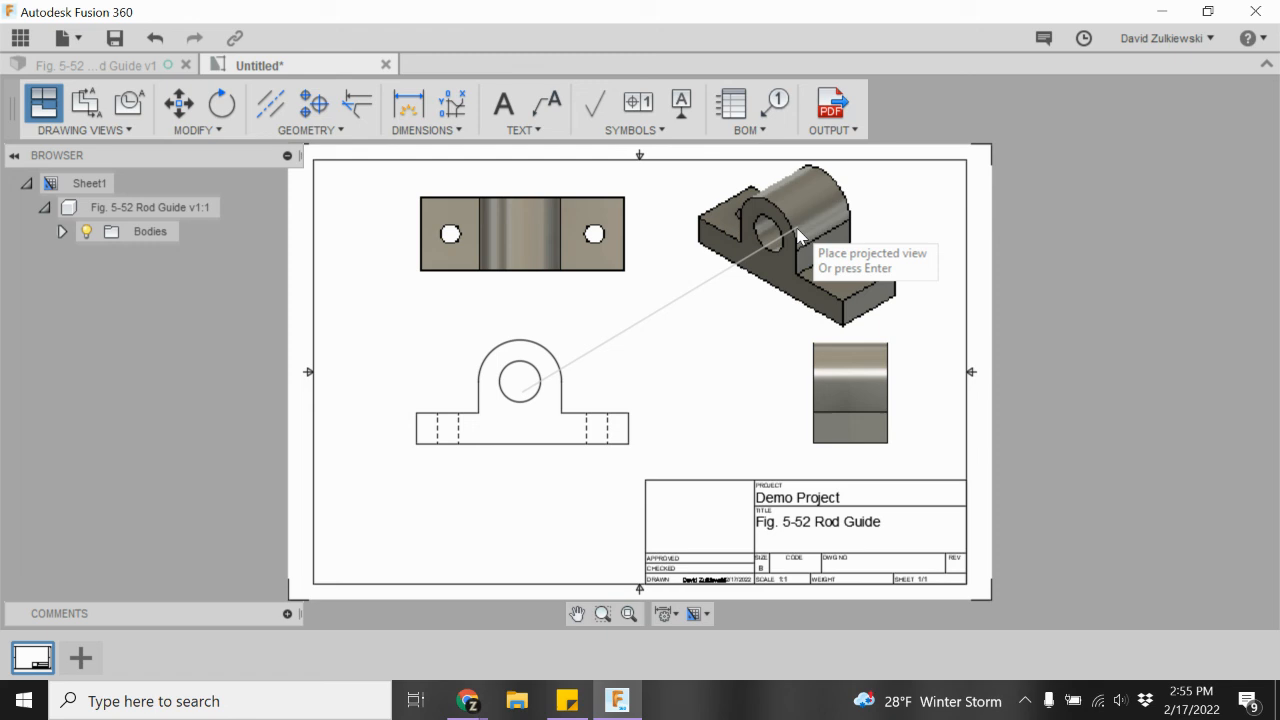
click(800, 235)
key(Return)
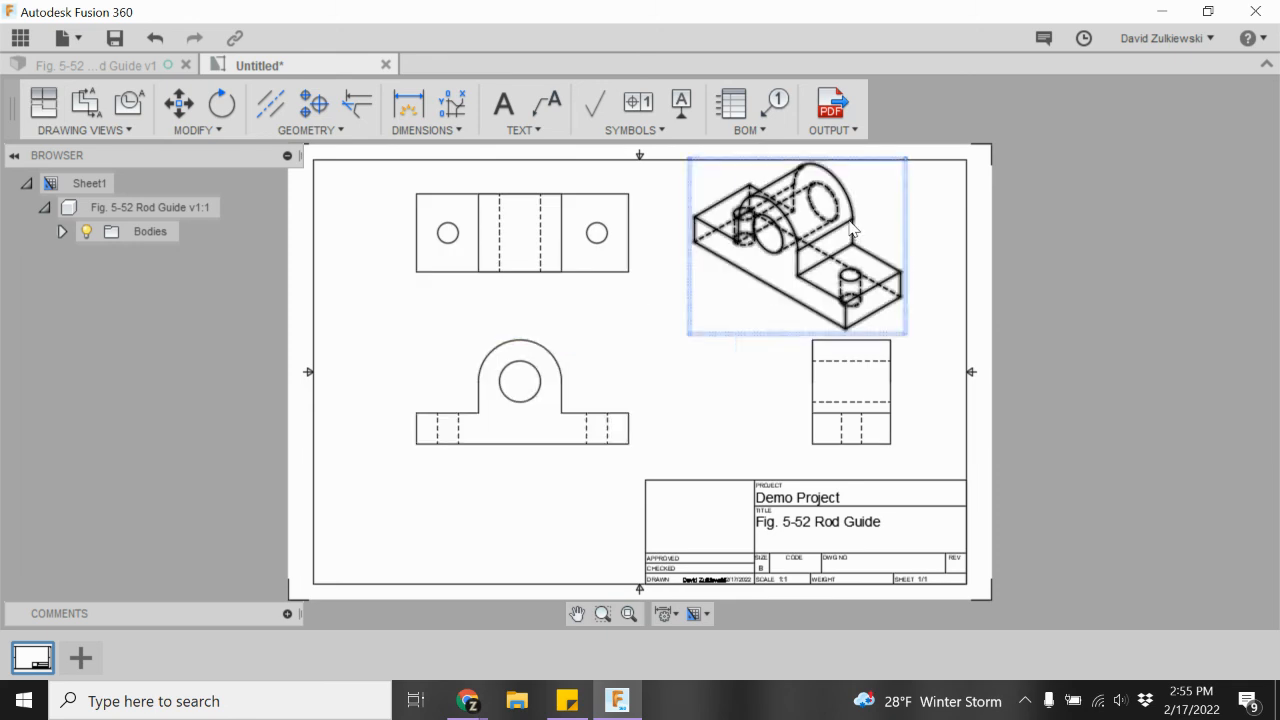
Move the front view closer to the sheet's left border and slightly down to space out the views.
click(520, 435)
drag(522, 392, 457, 408)
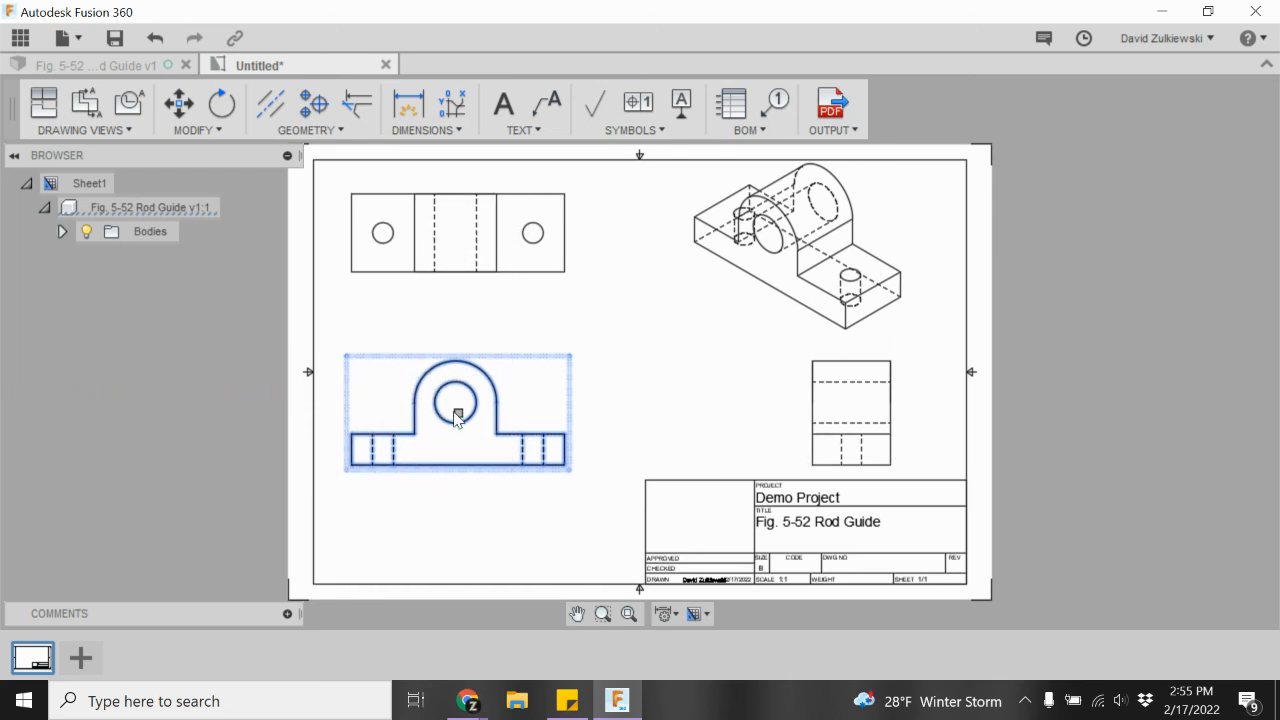
click(757, 289)
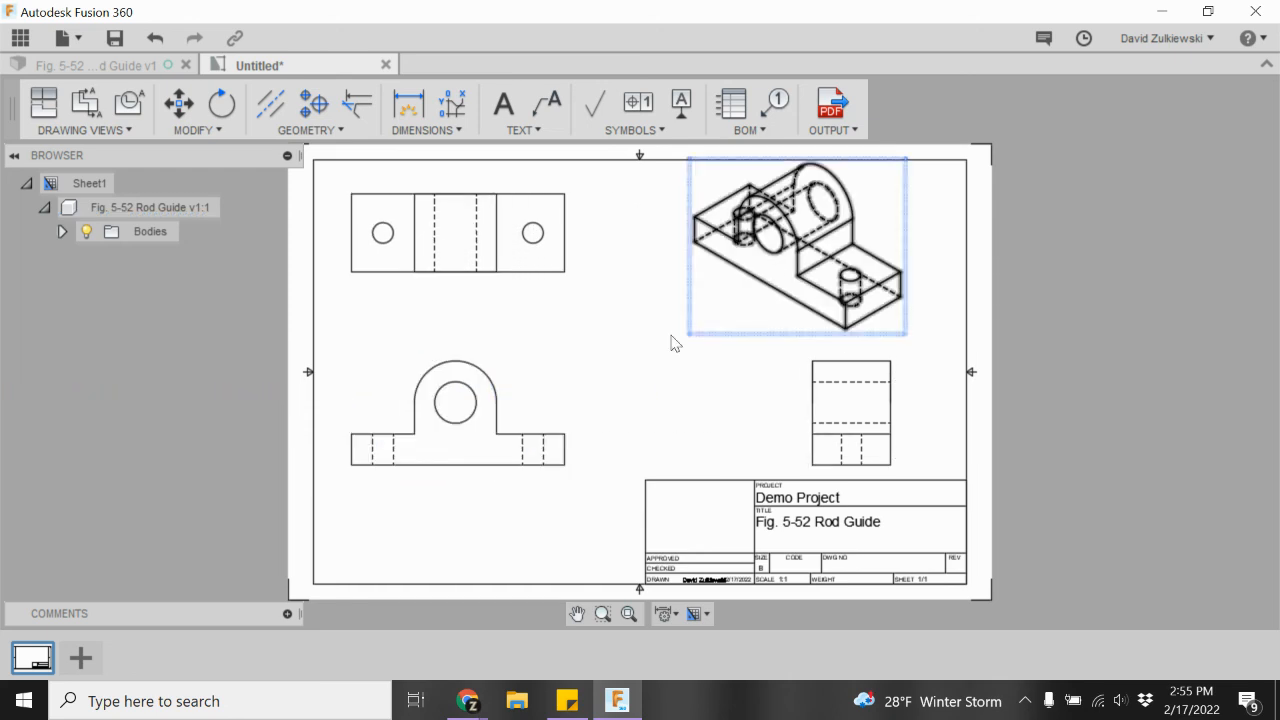
Set the isometric view's style to Shaded.
double_click(780, 243)
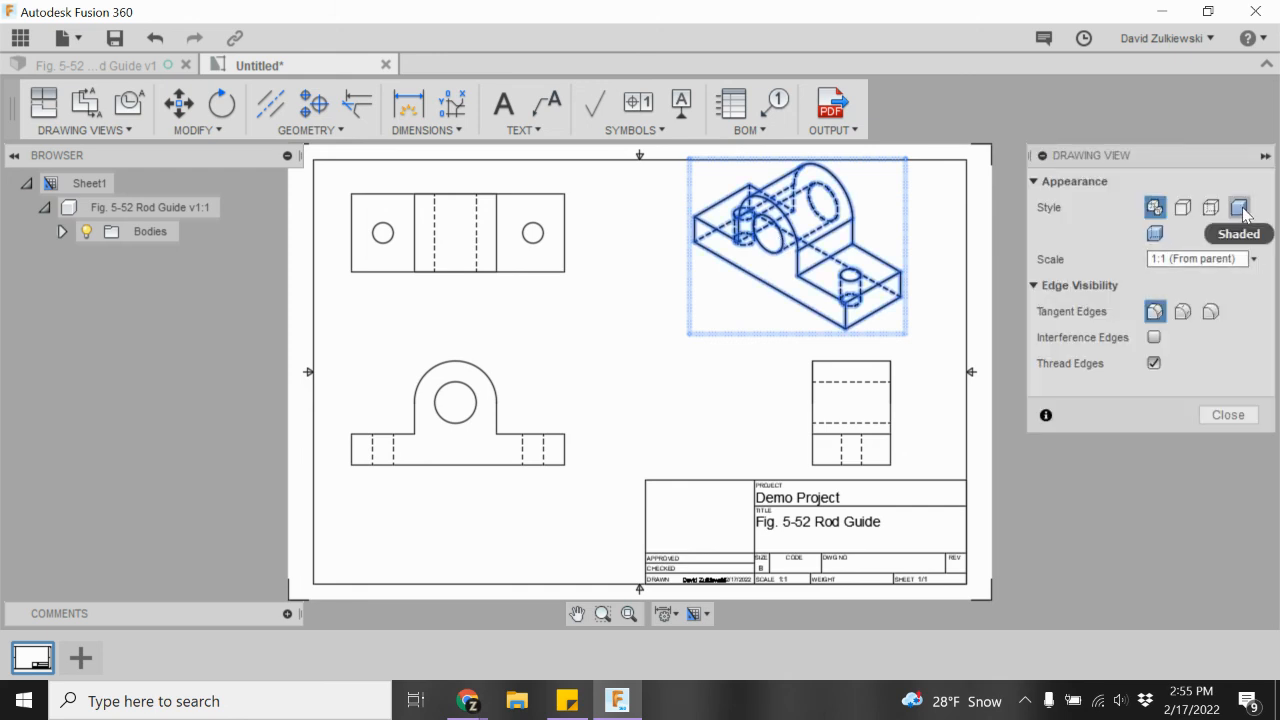
click(1240, 208)
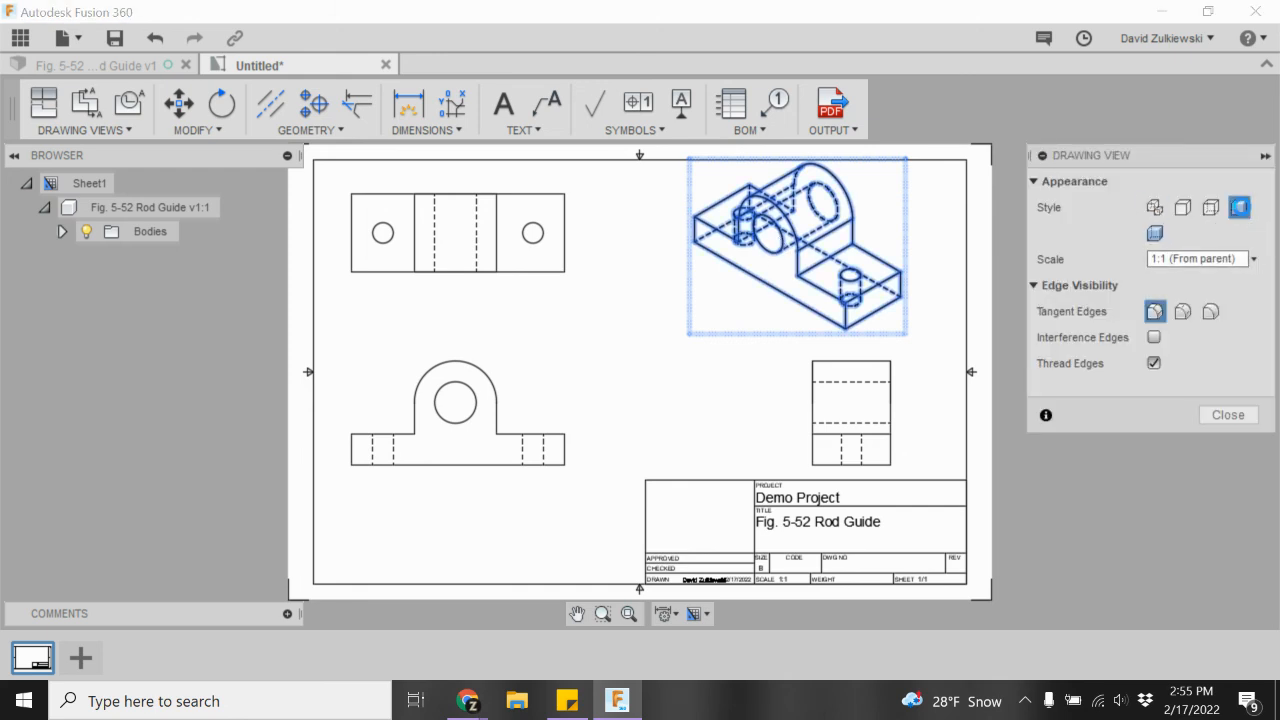
click(1214, 422)
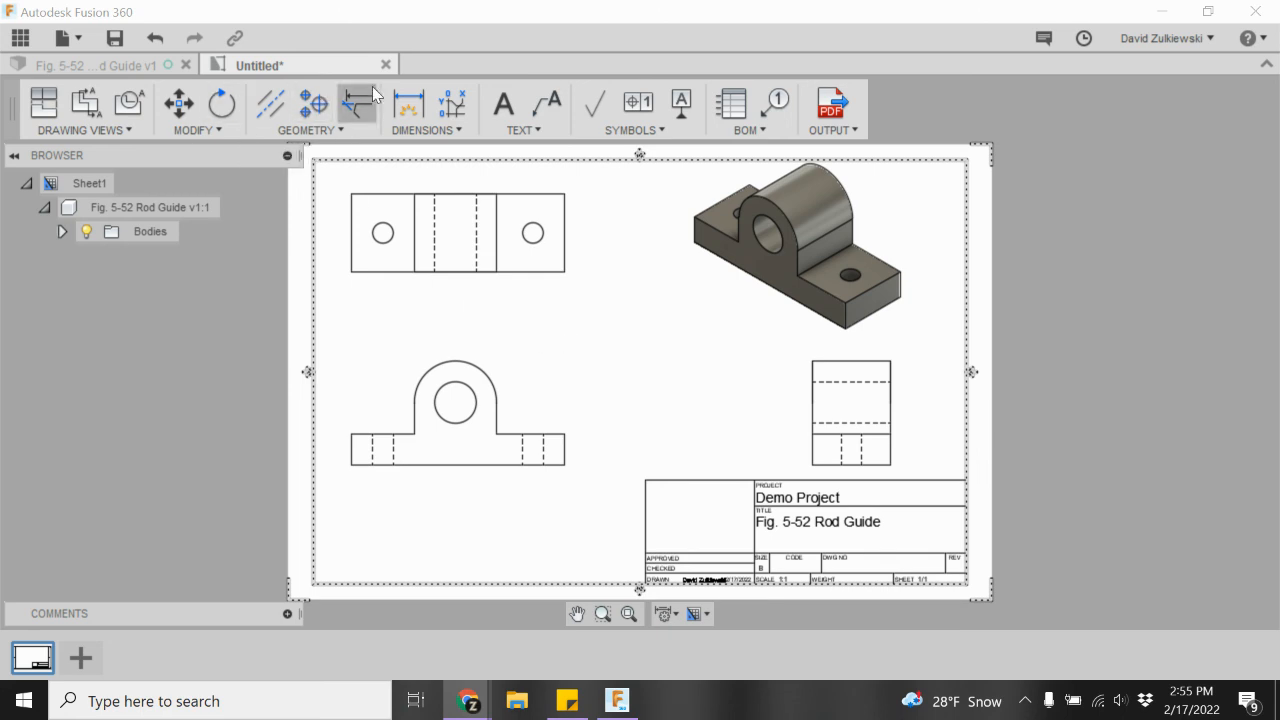
Add center marks to both base holes in the top view and to the bore in the front view.
click(313, 113)
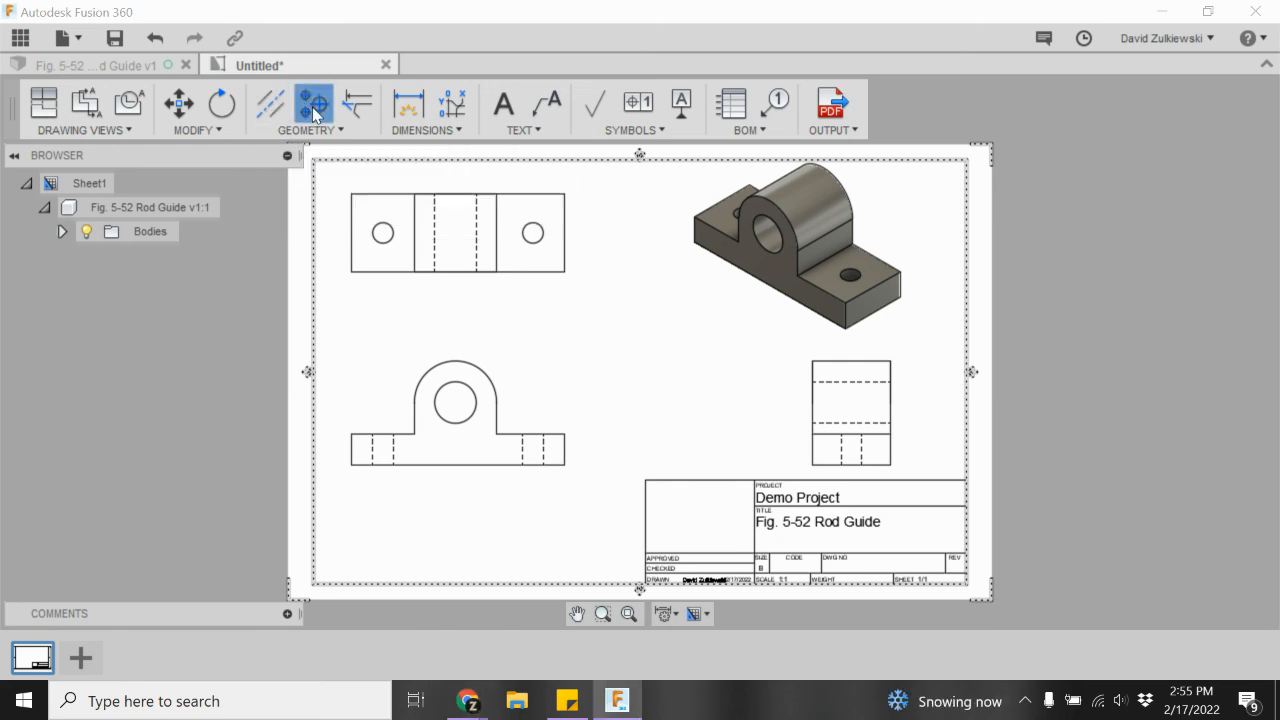
click(382, 232)
click(533, 232)
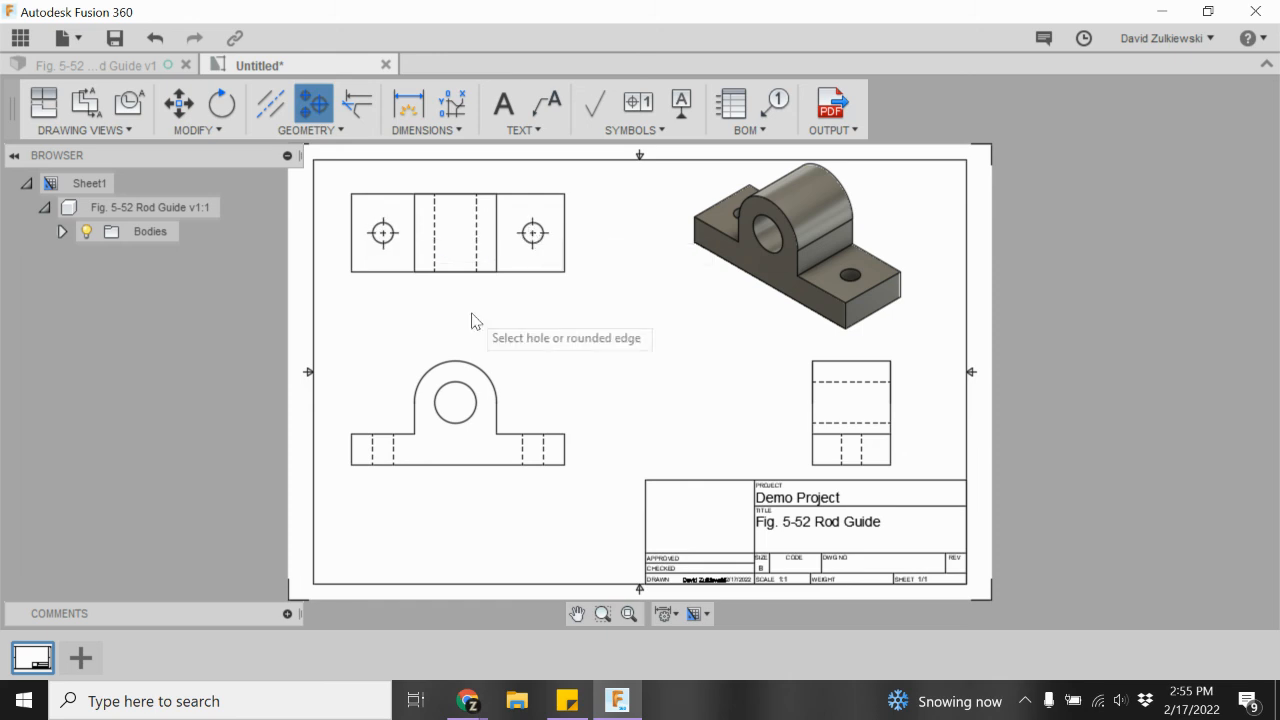
click(455, 383)
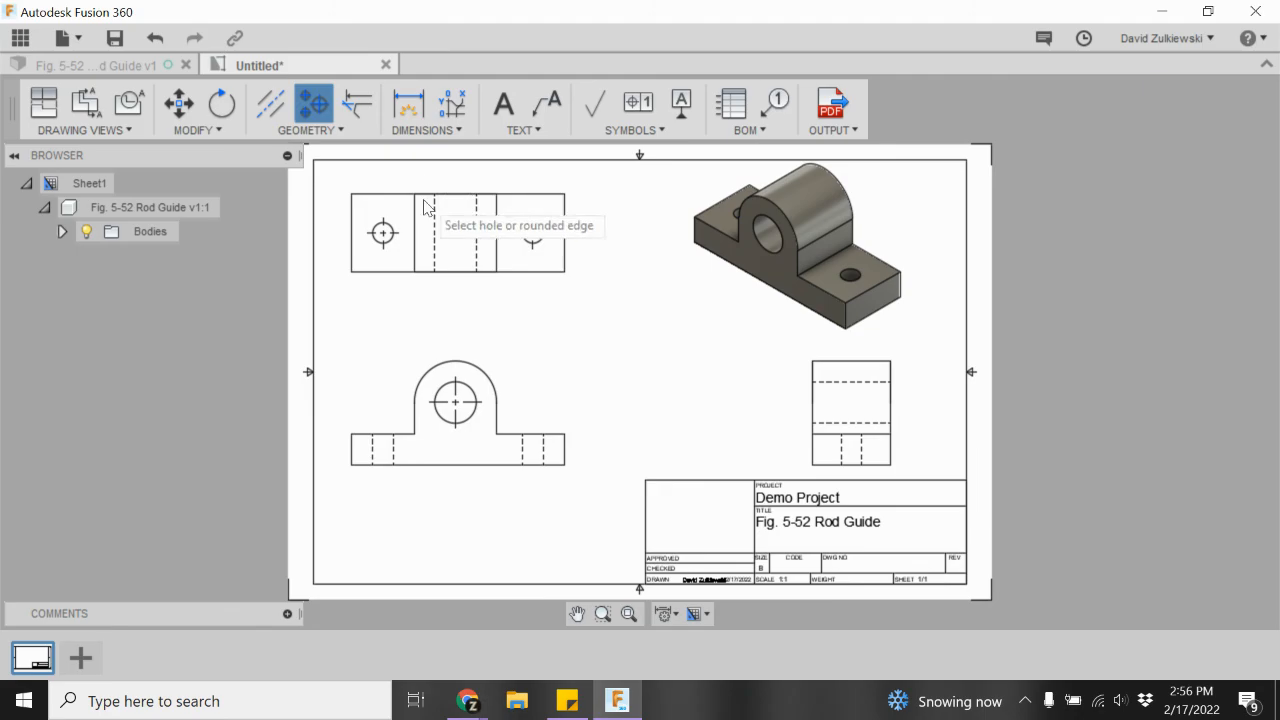
Add a centerline between the bore's two hidden edges in the top view.
click(272, 106)
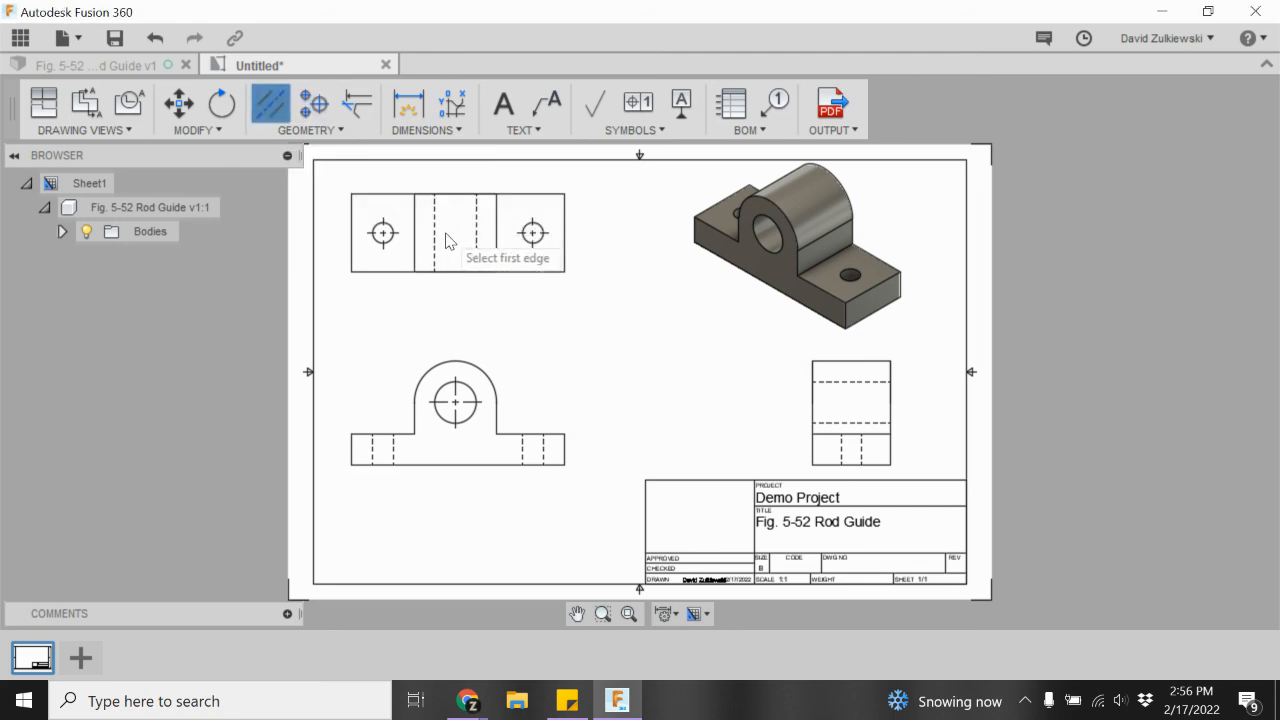
click(434, 240)
click(475, 245)
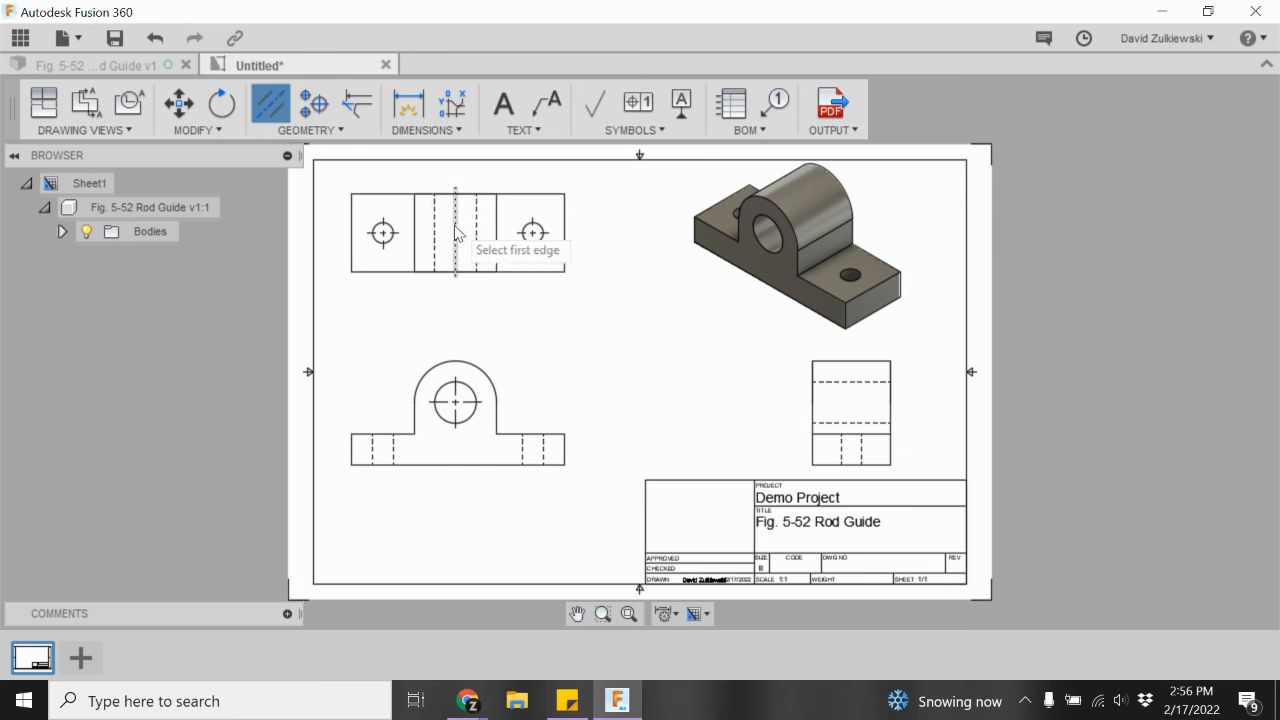
Add centerlines to both base holes in the front view, between each hole's hidden edges.
click(374, 455)
click(392, 455)
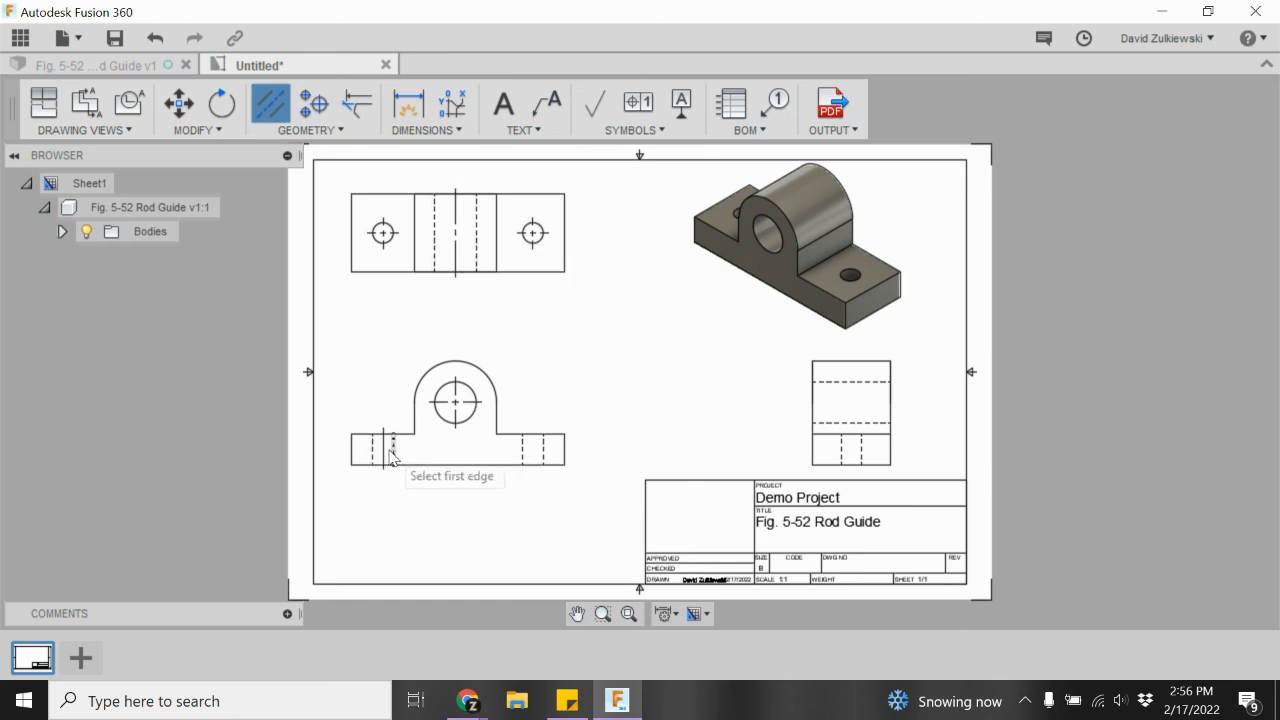
click(522, 453)
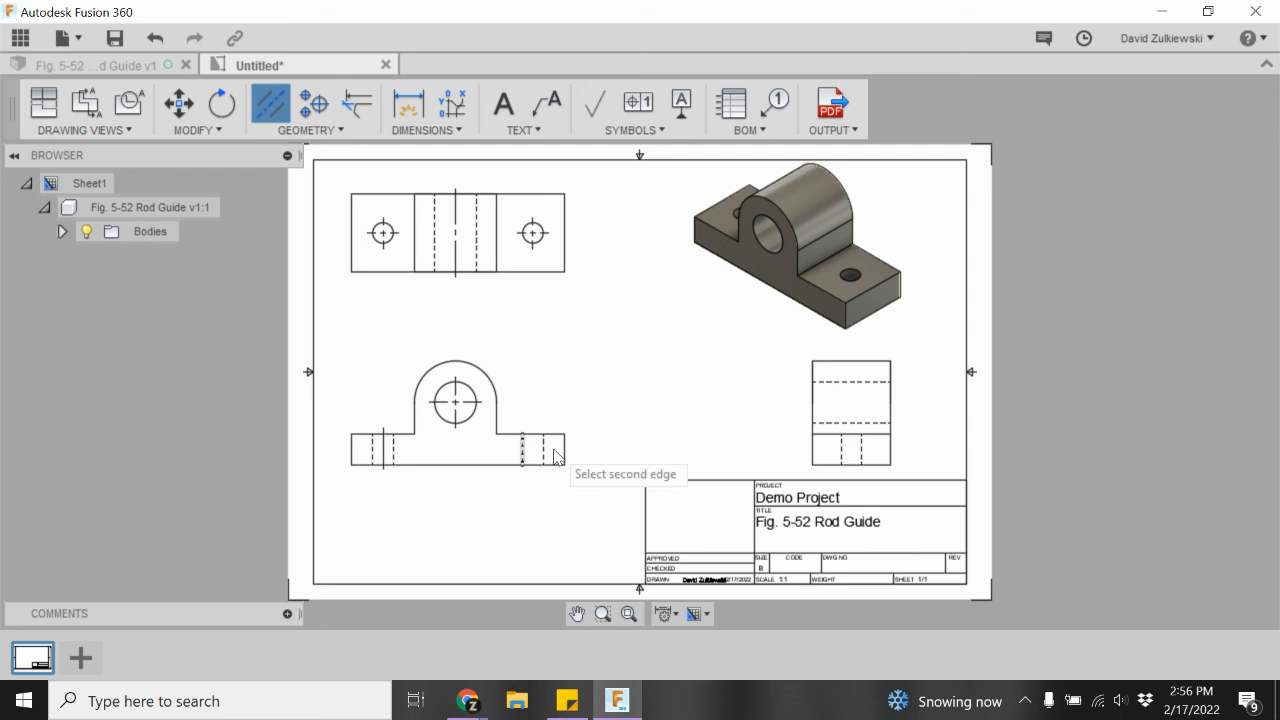
click(547, 452)
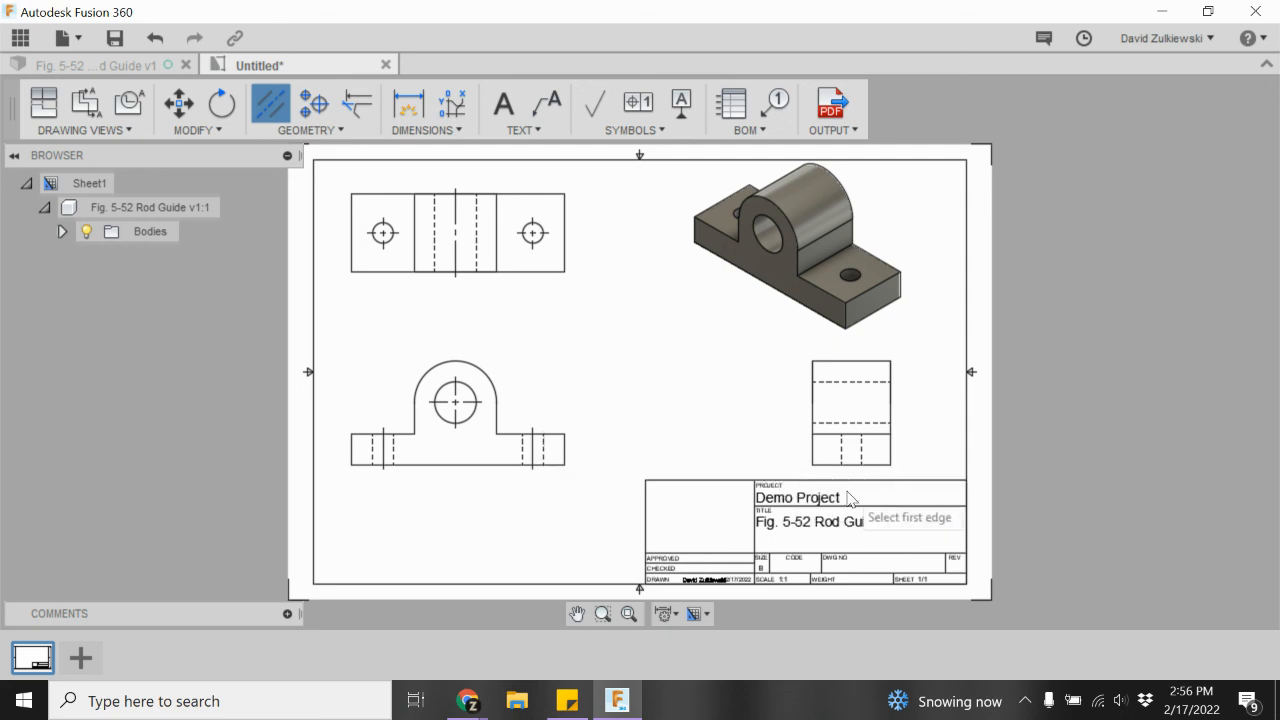
Add centerlines in the side view between the bore's two hidden edges and between the base hole's two hidden edges.
click(865, 385)
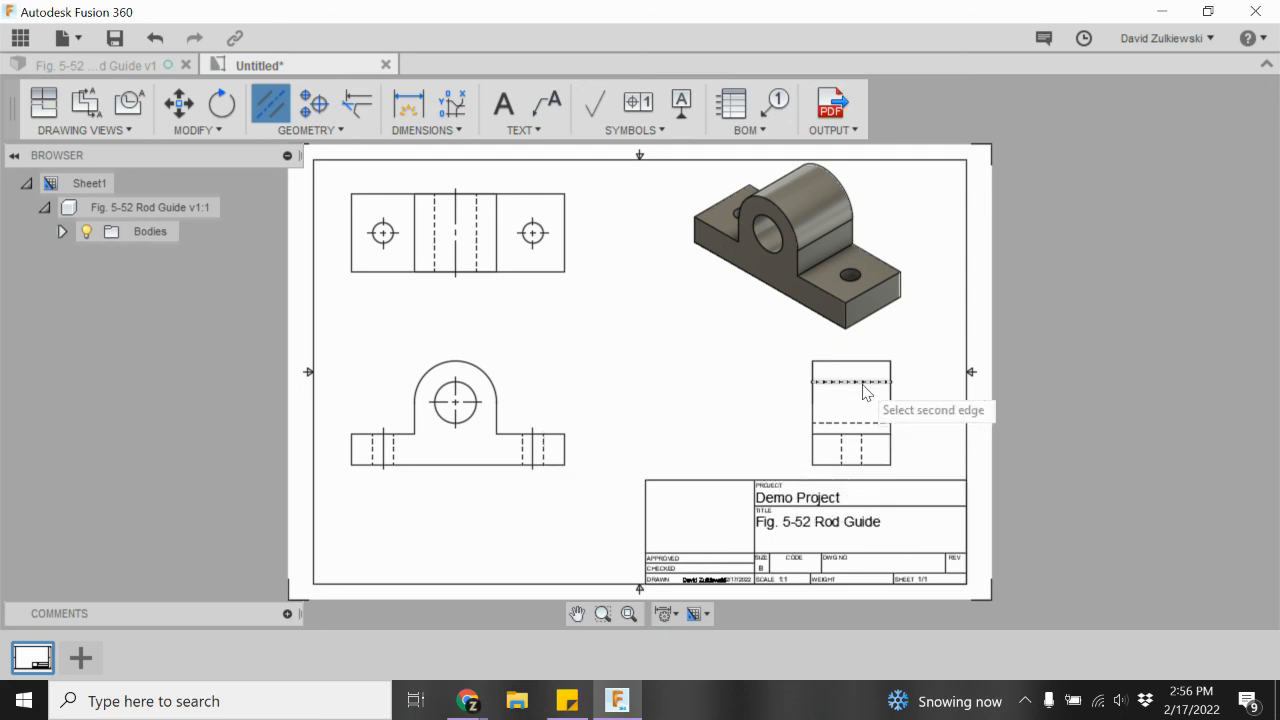
click(868, 423)
click(843, 455)
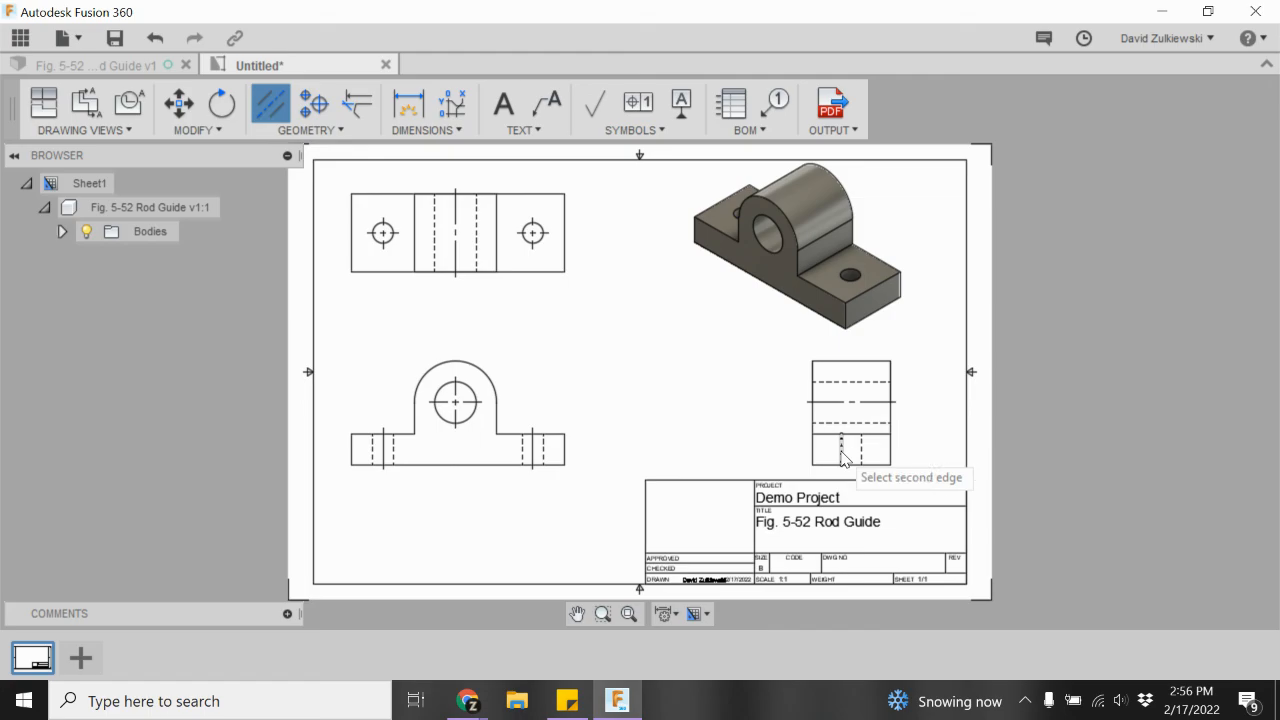
click(862, 452)
Examine the length and dash pattern of the centerlines and center marks in the front and top views.
scroll(452, 448, up, 4)
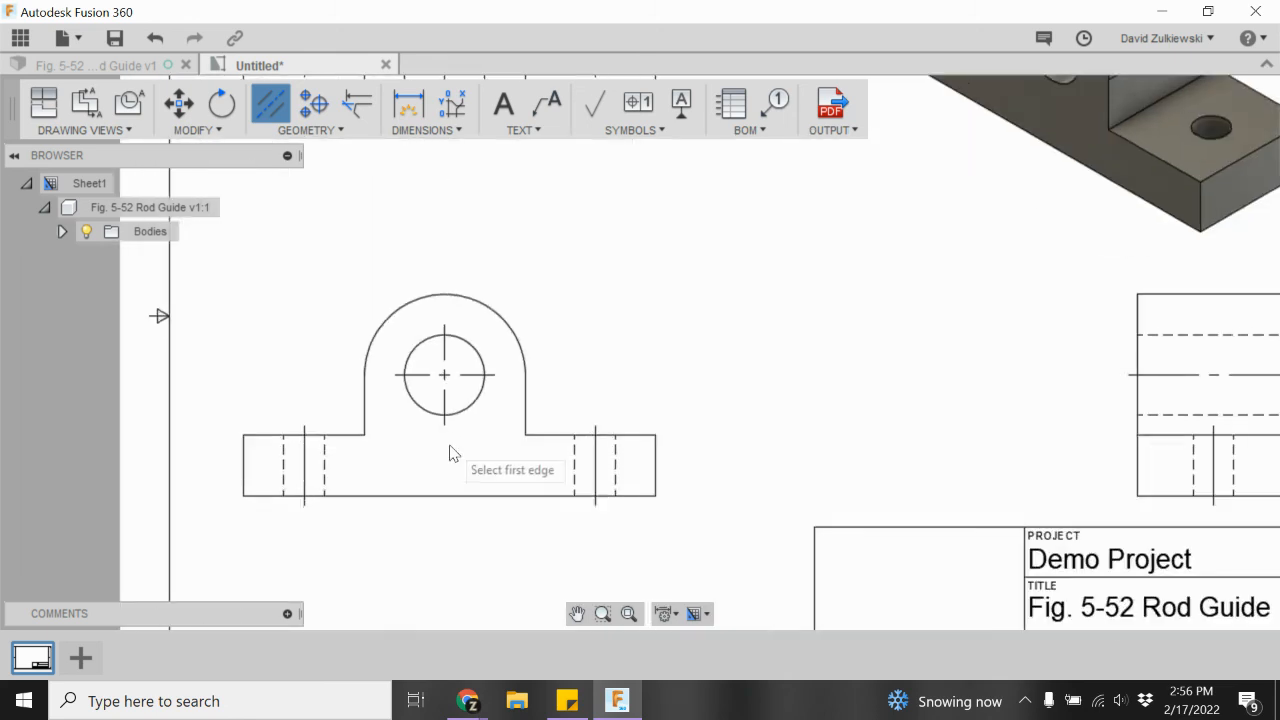
scroll(450, 446, up, 1)
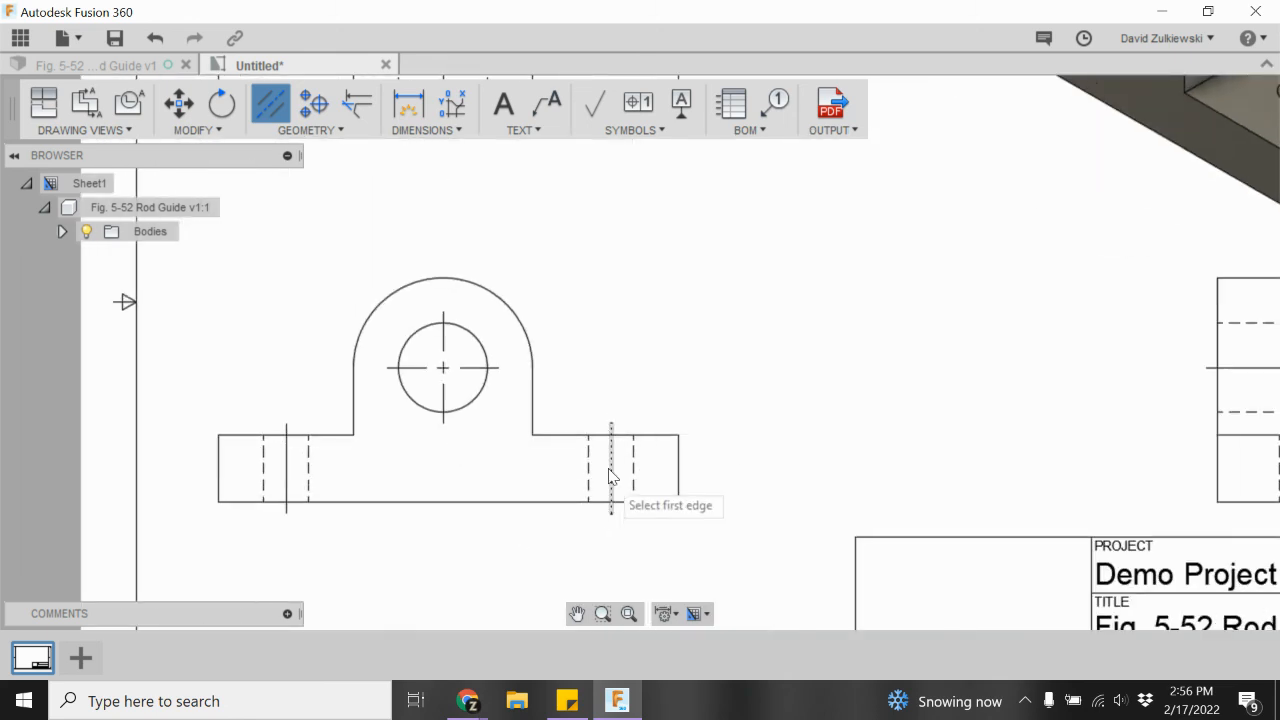
scroll(607, 420, down, 5)
scroll(530, 218, up, 2)
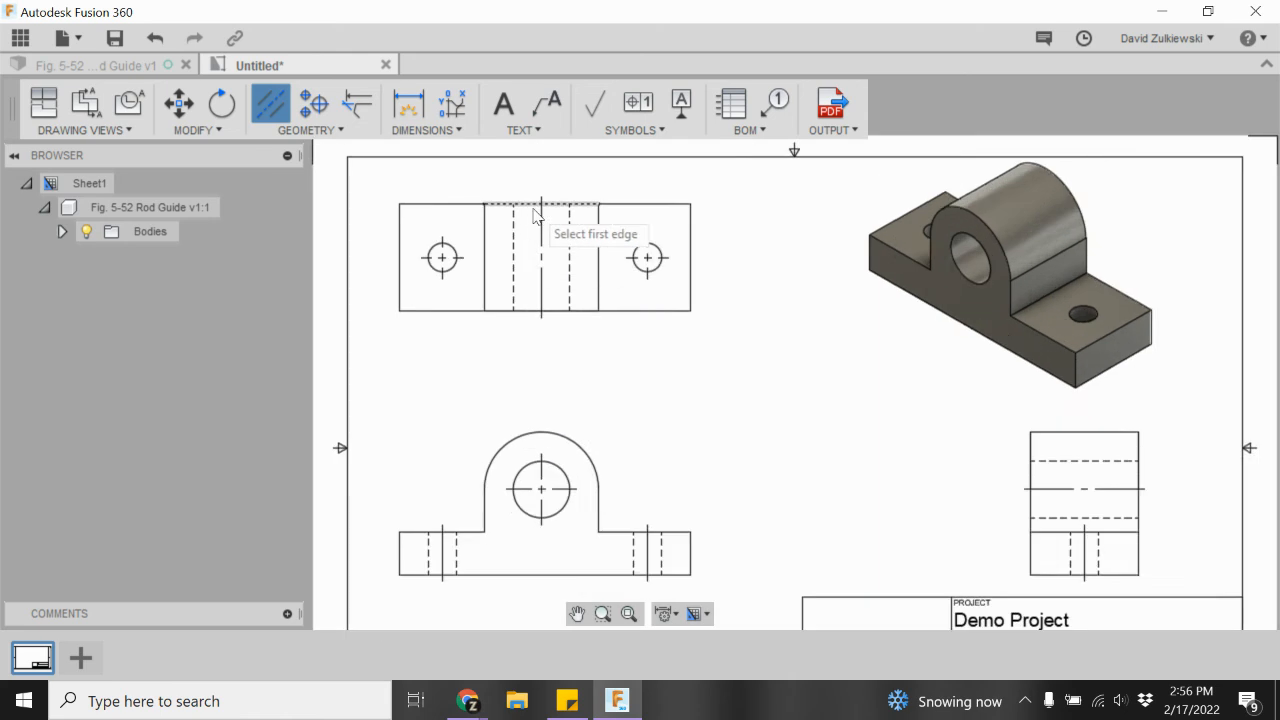
scroll(532, 218, up, 3)
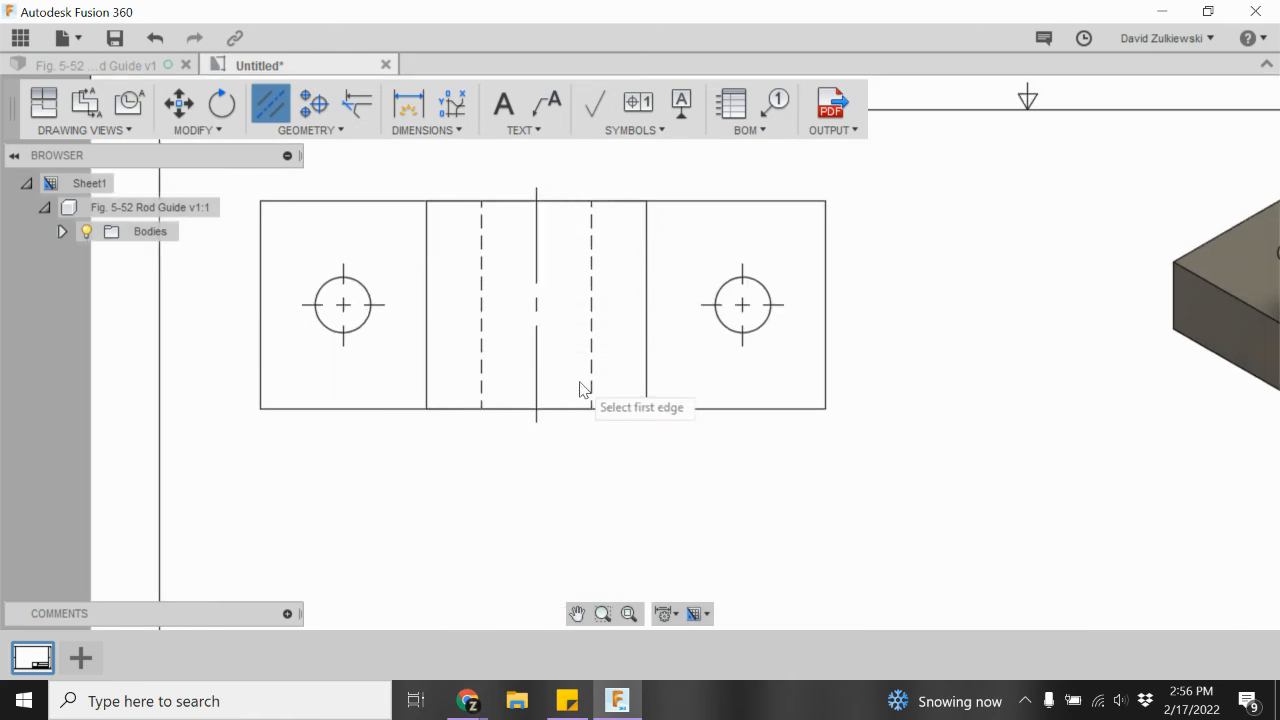
scroll(615, 453, up, 1)
scroll(620, 449, down, 4)
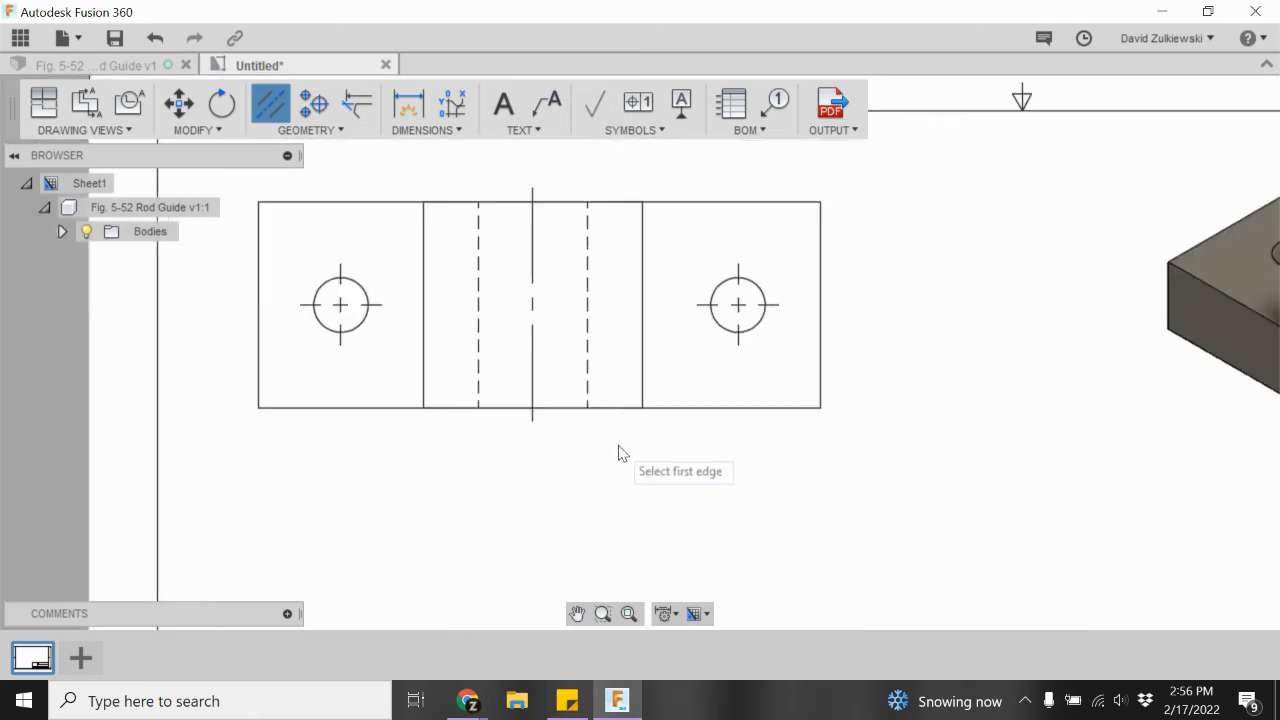
scroll(600, 468, down, 4)
Extend the left base hole's centerline in the front view up level with the bore center and well below the base.
scroll(575, 560, up, 5)
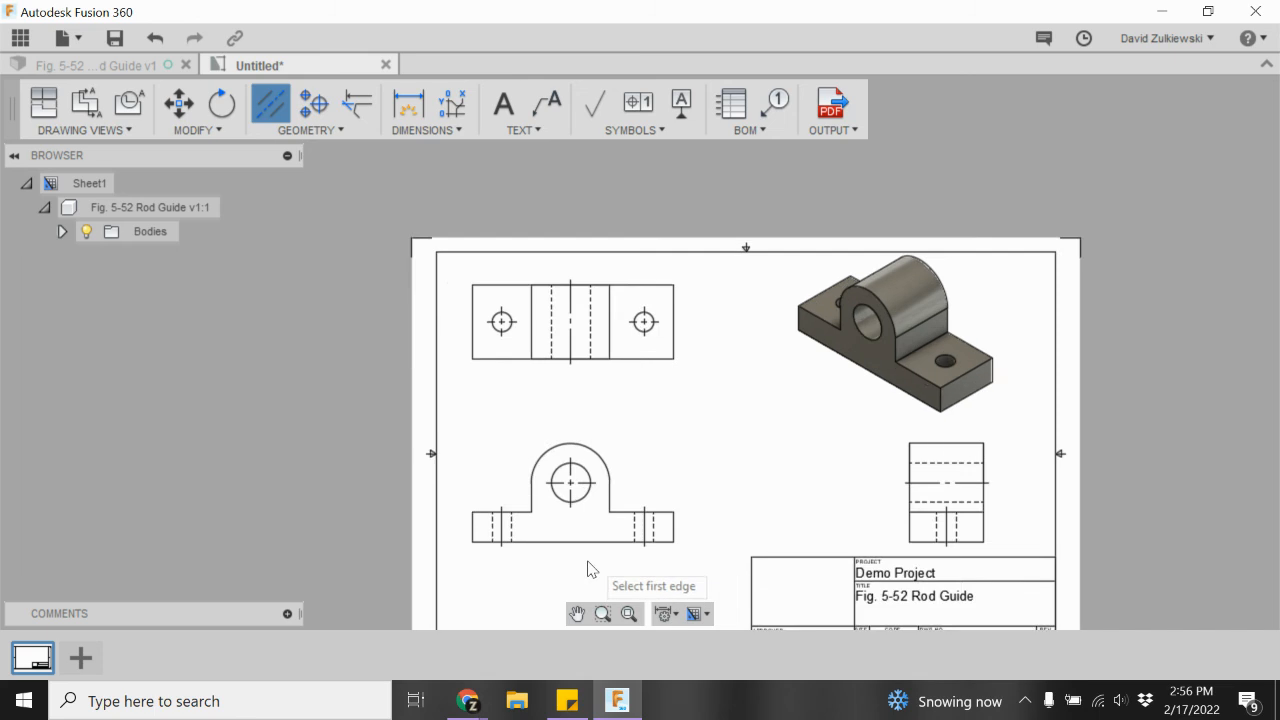
scroll(541, 559, up, 1)
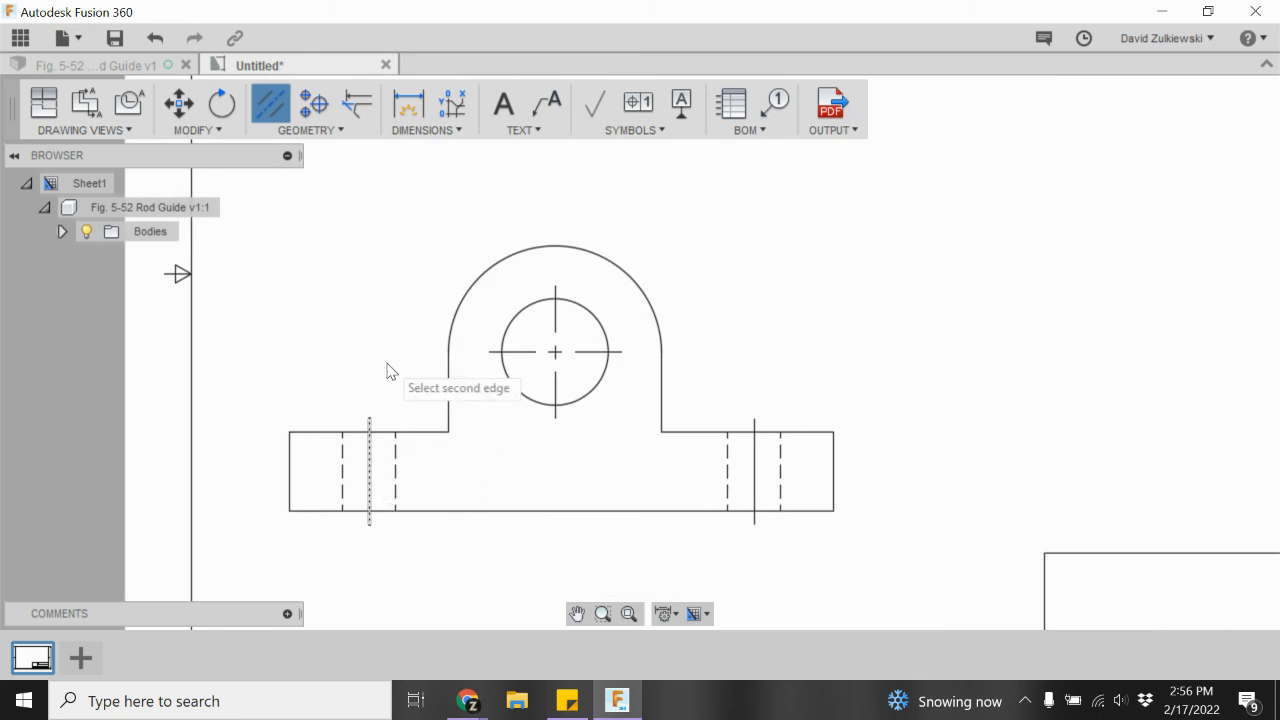
key(Escape)
click(370, 468)
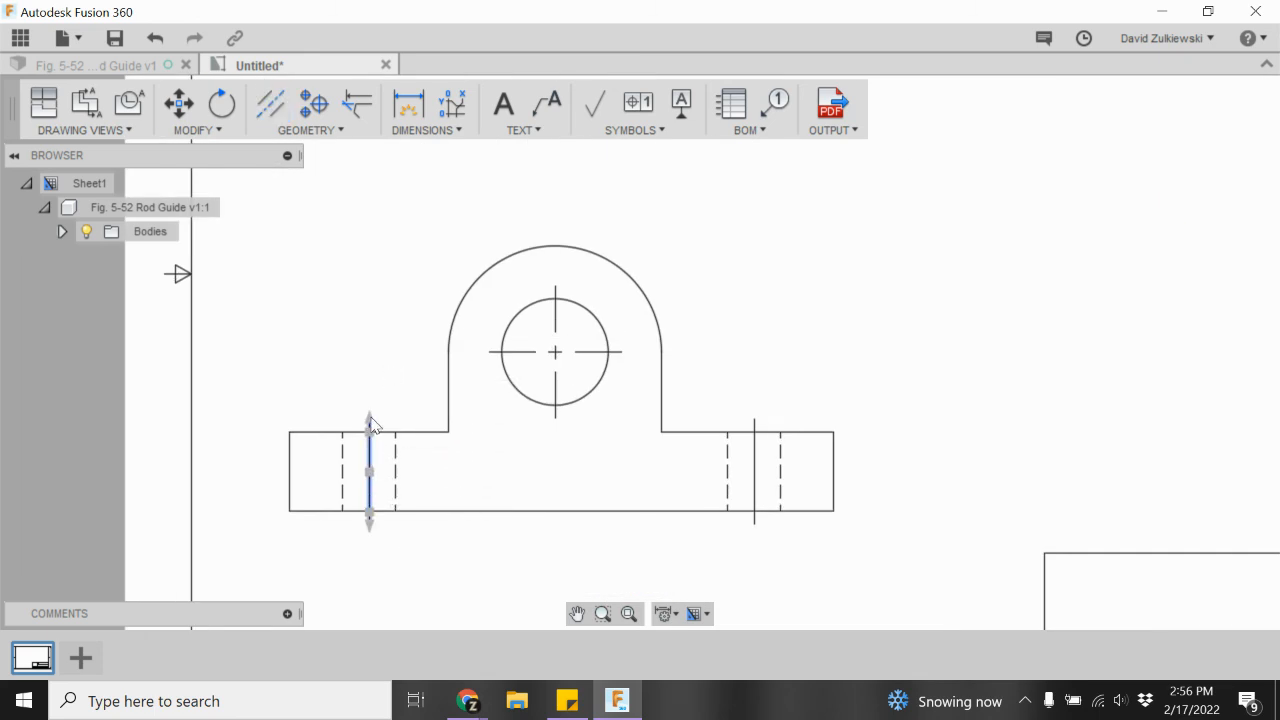
click(369, 419)
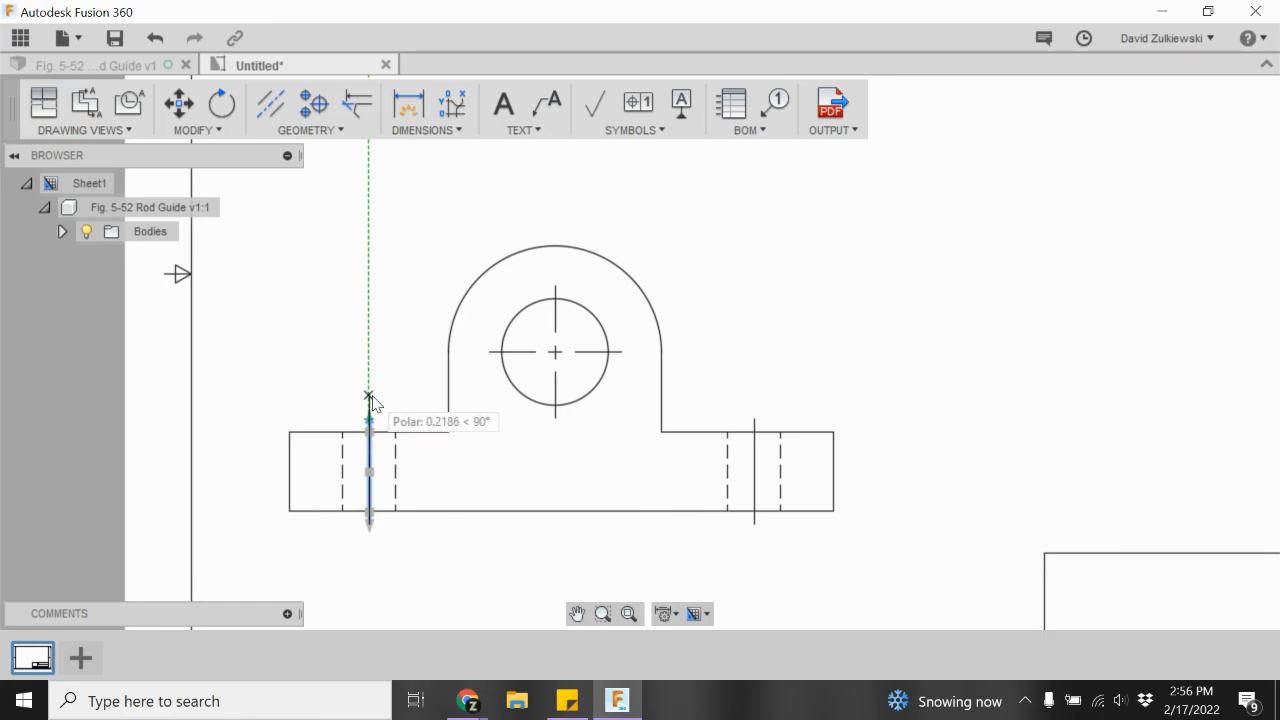
click(495, 352)
click(369, 524)
click(369, 587)
click(420, 584)
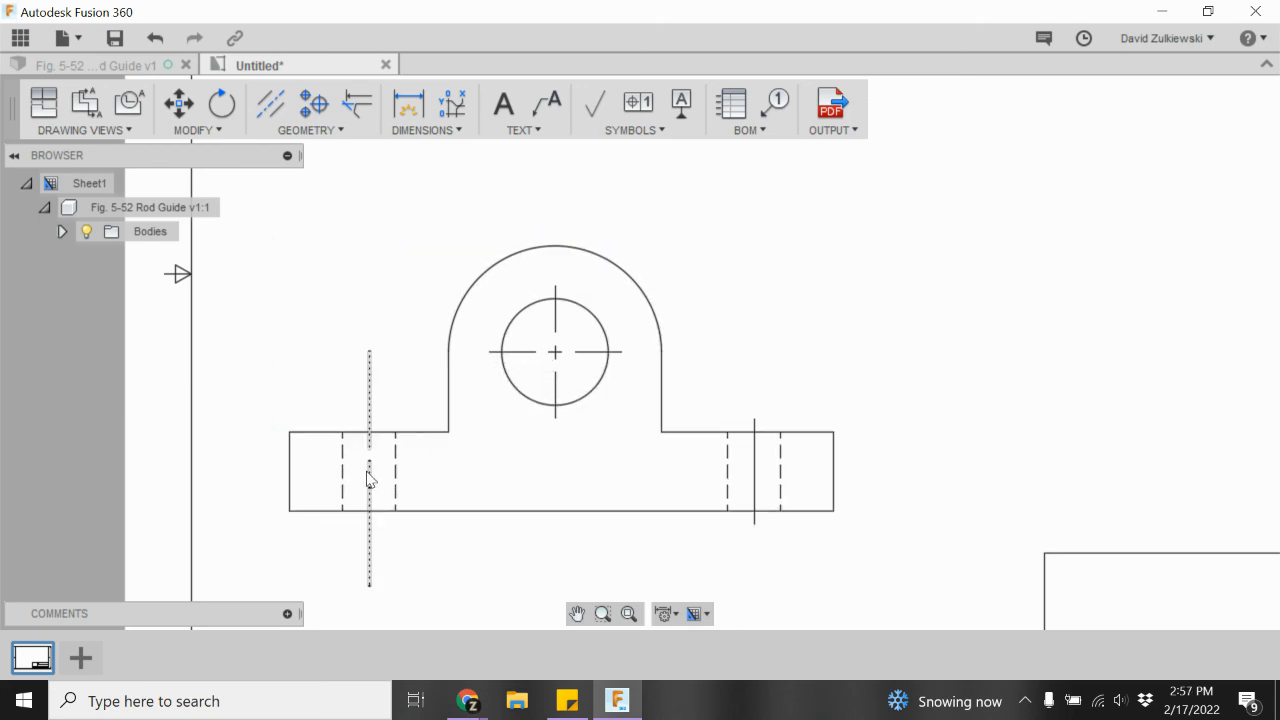
Extend the right base hole's centerline in the front view at both ends, aligning them with the left centerline's ends.
click(754, 440)
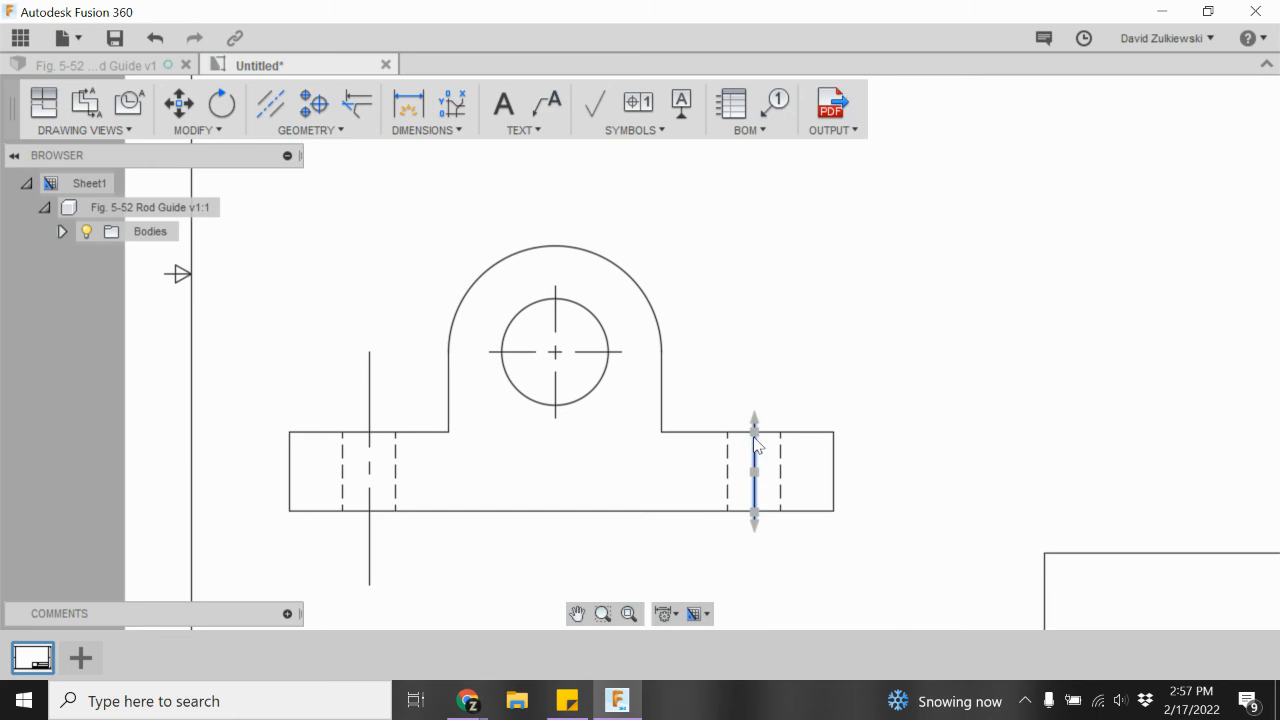
click(757, 399)
click(756, 438)
click(760, 386)
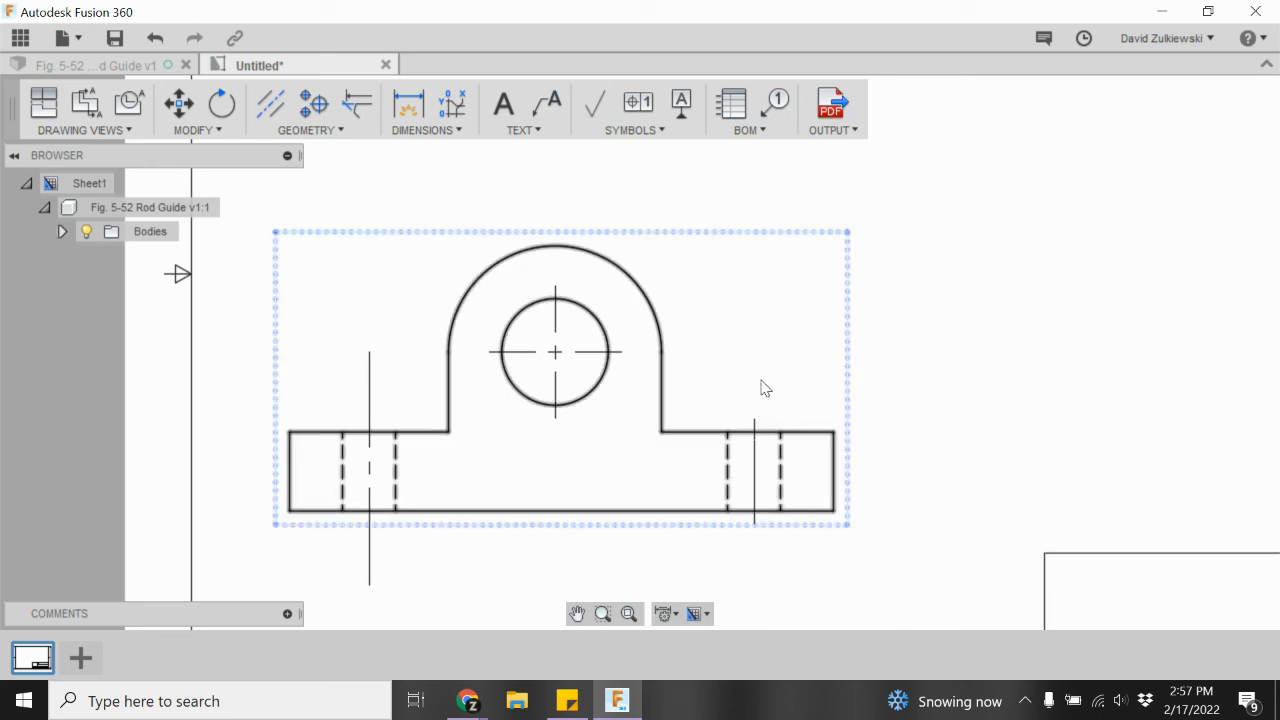
click(754, 446)
click(756, 425)
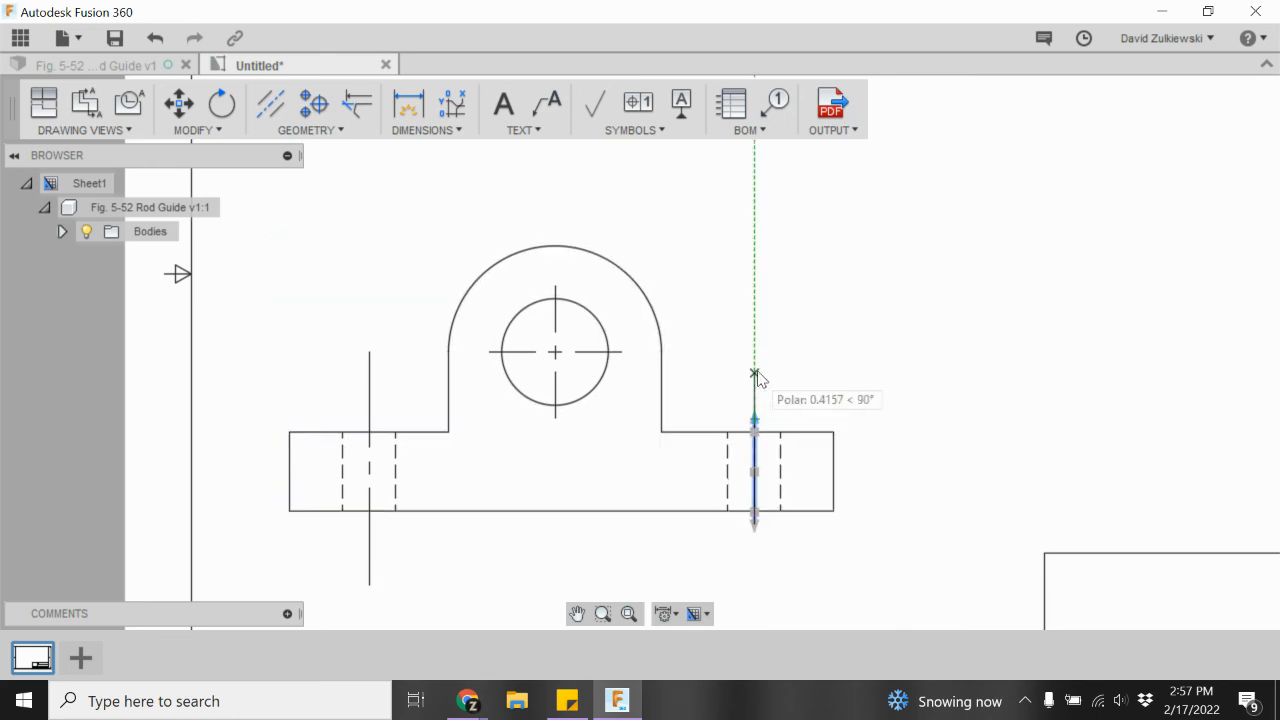
click(367, 354)
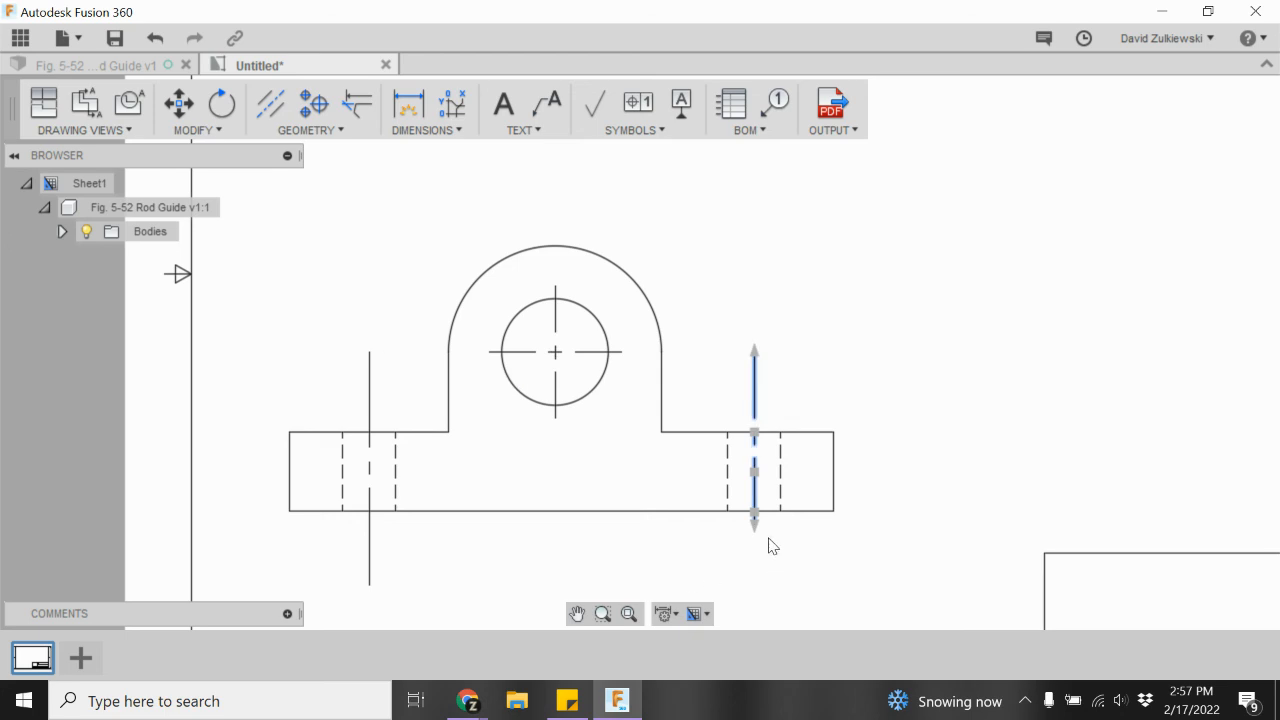
click(755, 522)
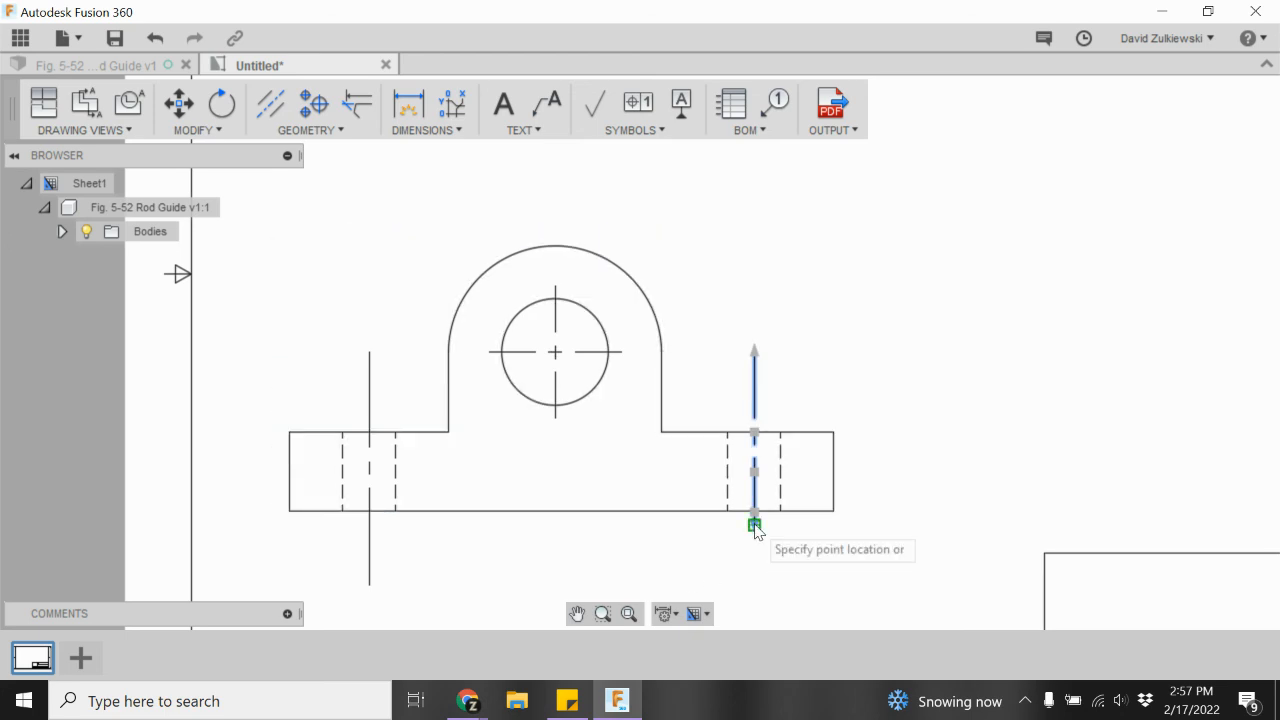
click(369, 586)
click(596, 576)
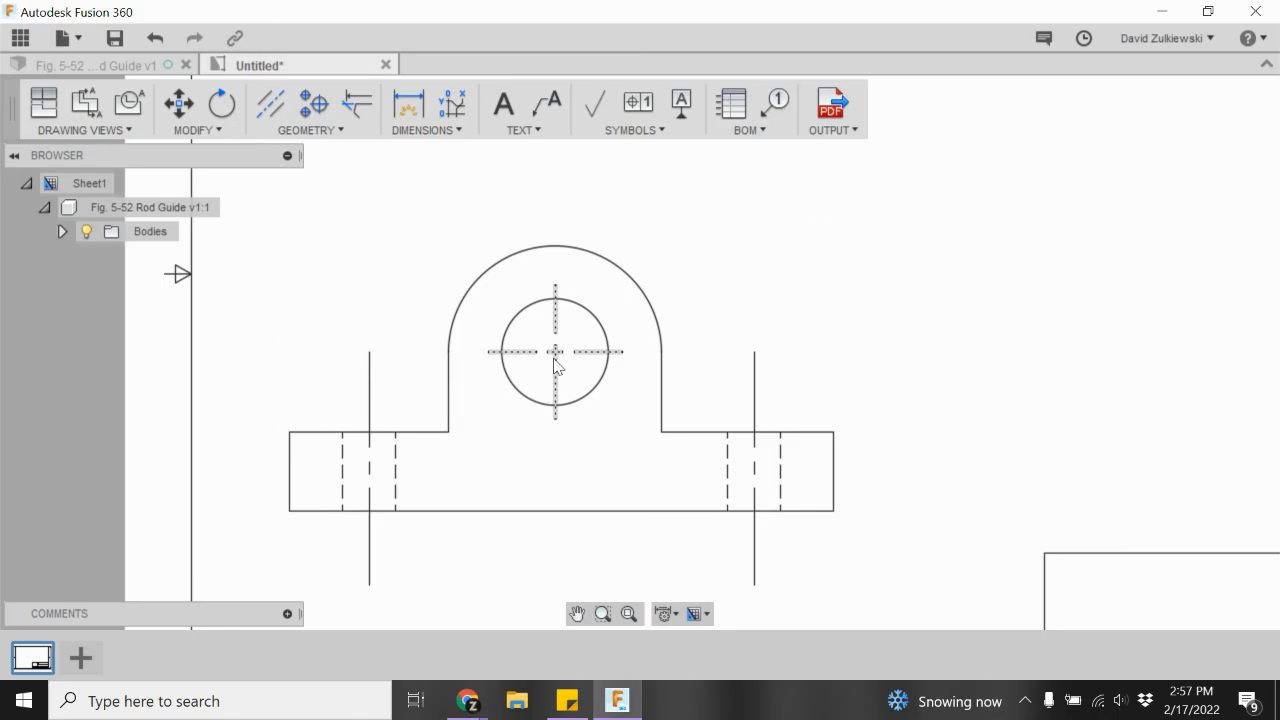
Extend all four arms of the bore's center mark past the front view outline, aligning the lower end with the base hole centerlines.
click(558, 322)
drag(556, 290, 555, 196)
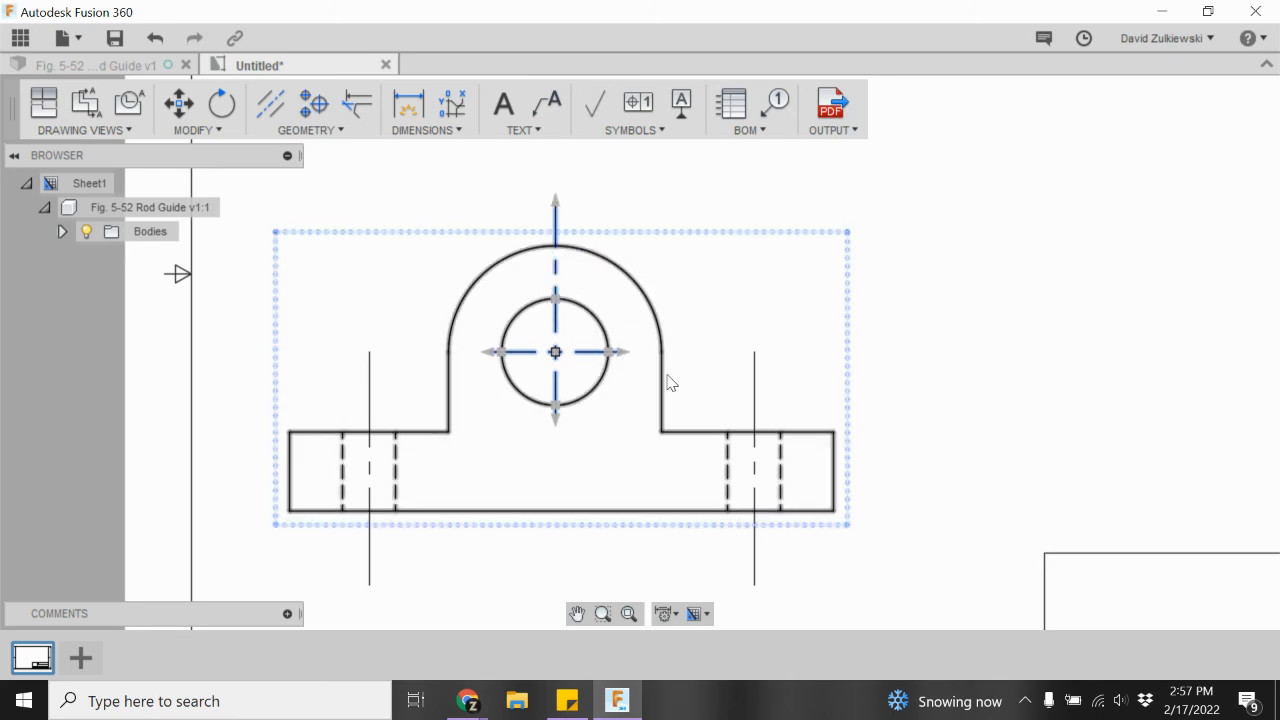
drag(622, 355, 714, 355)
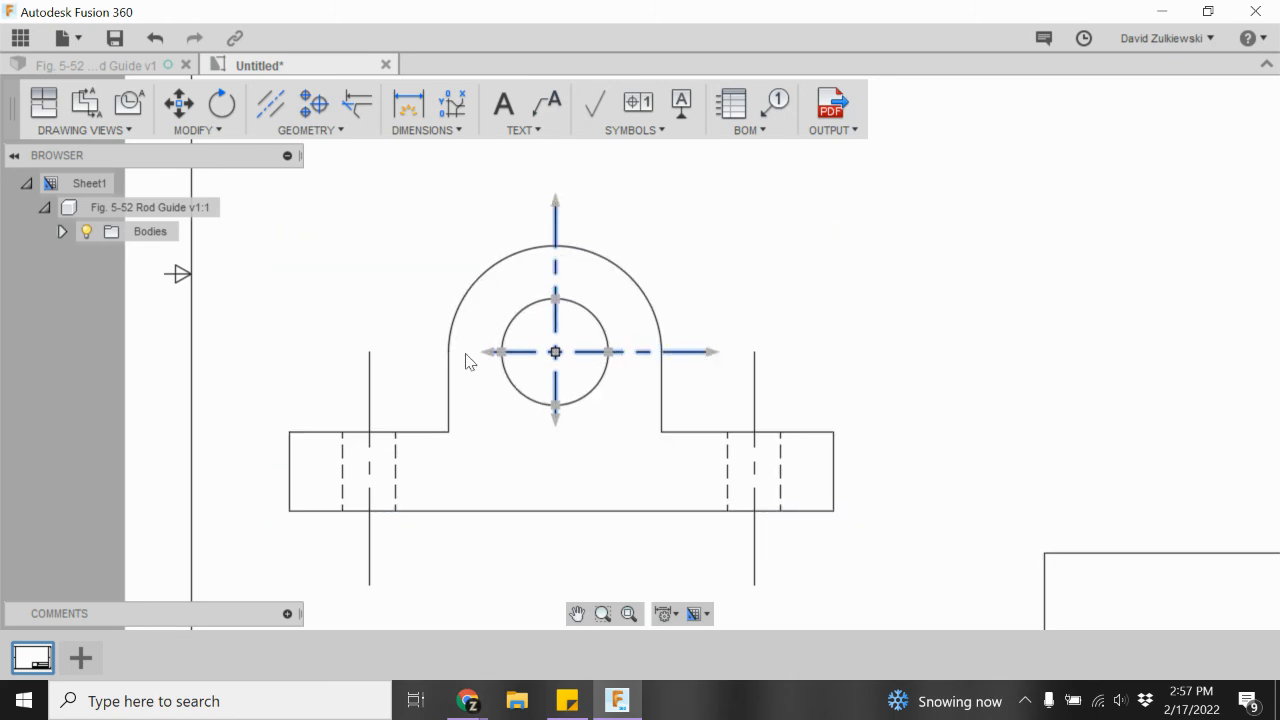
drag(489, 355, 414, 355)
drag(557, 420, 556, 582)
click(369, 585)
click(1045, 332)
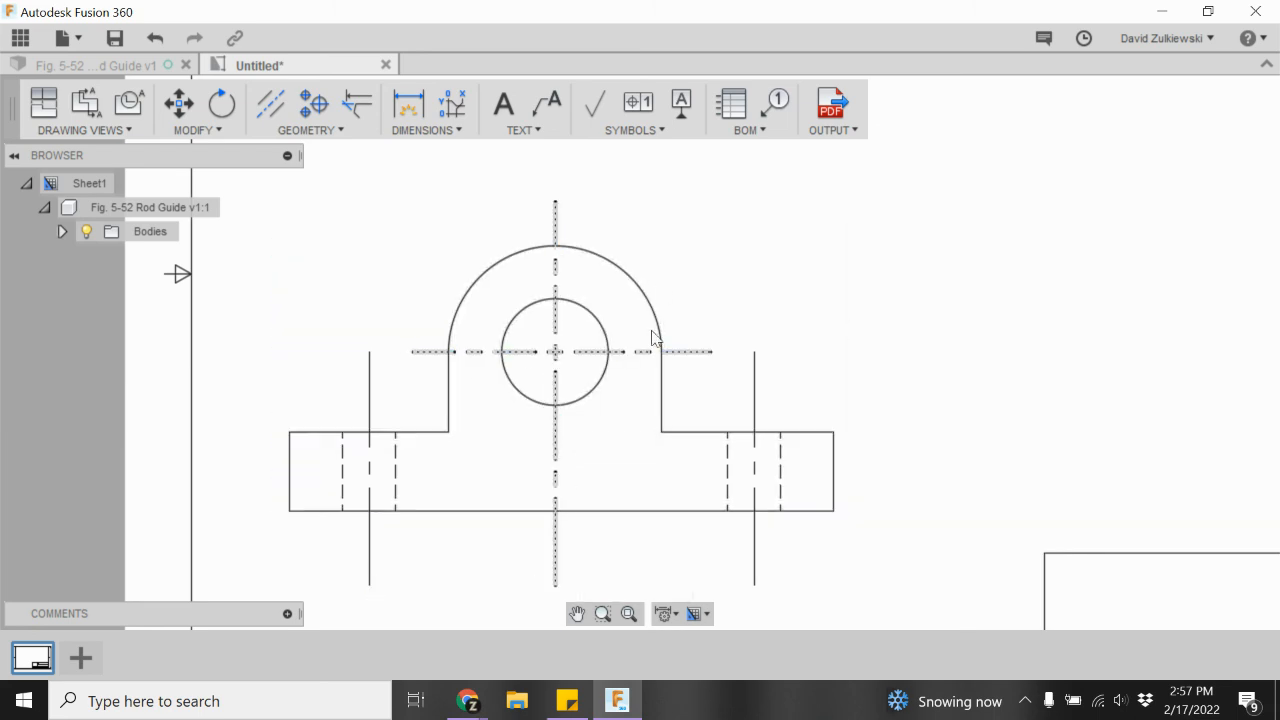
Extend the base hole's vertical centerline in the side view above the bore's lower hidden edge and below the base.
scroll(634, 316, down, 4)
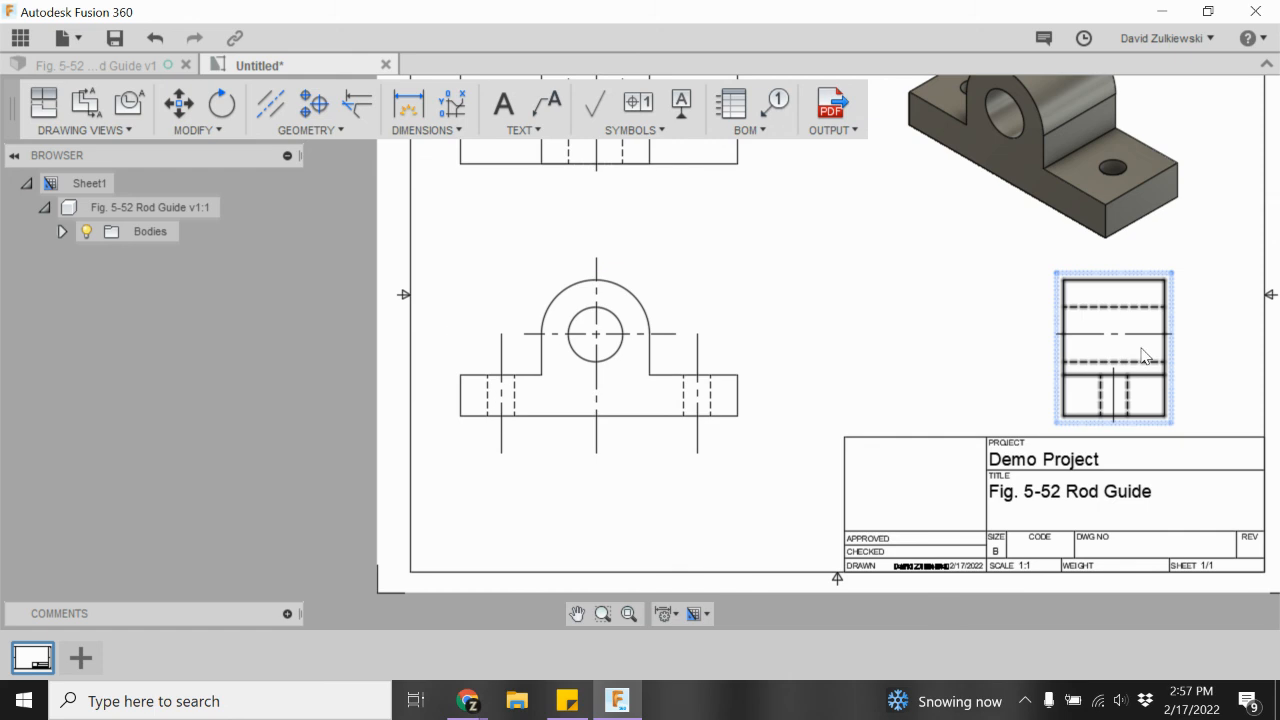
scroll(1230, 342, down, 1)
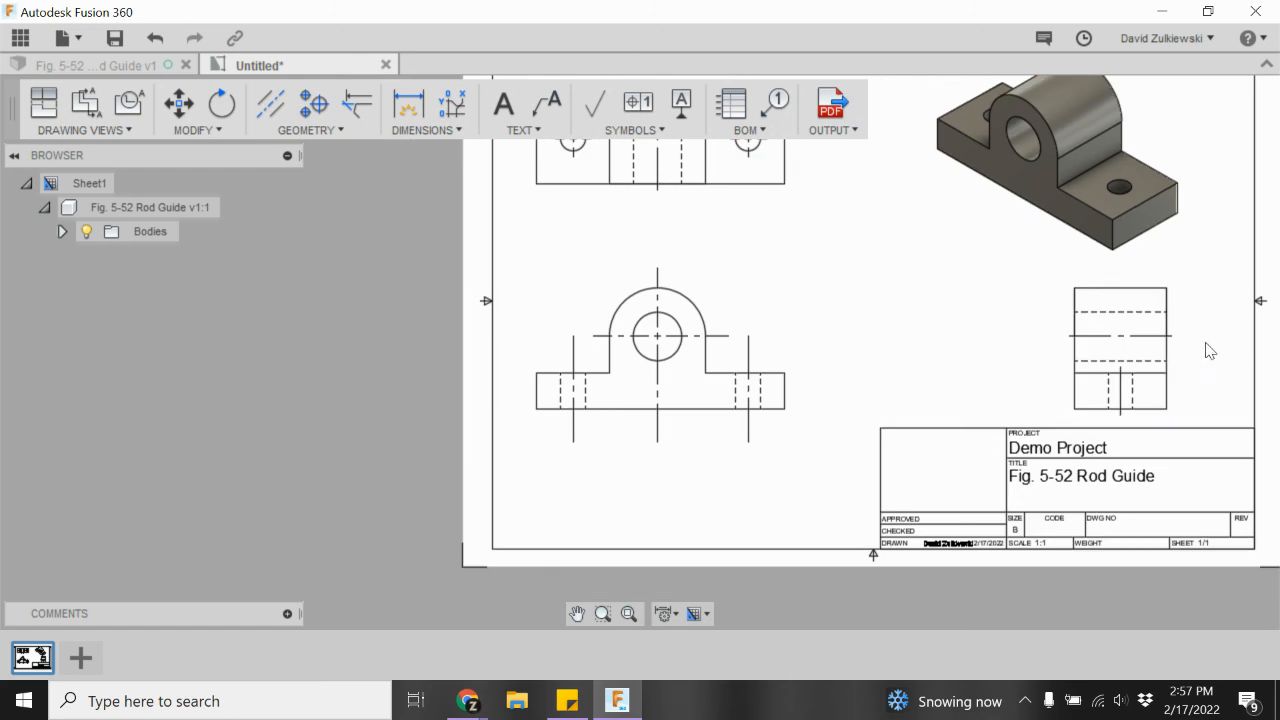
scroll(1213, 342, up, 5)
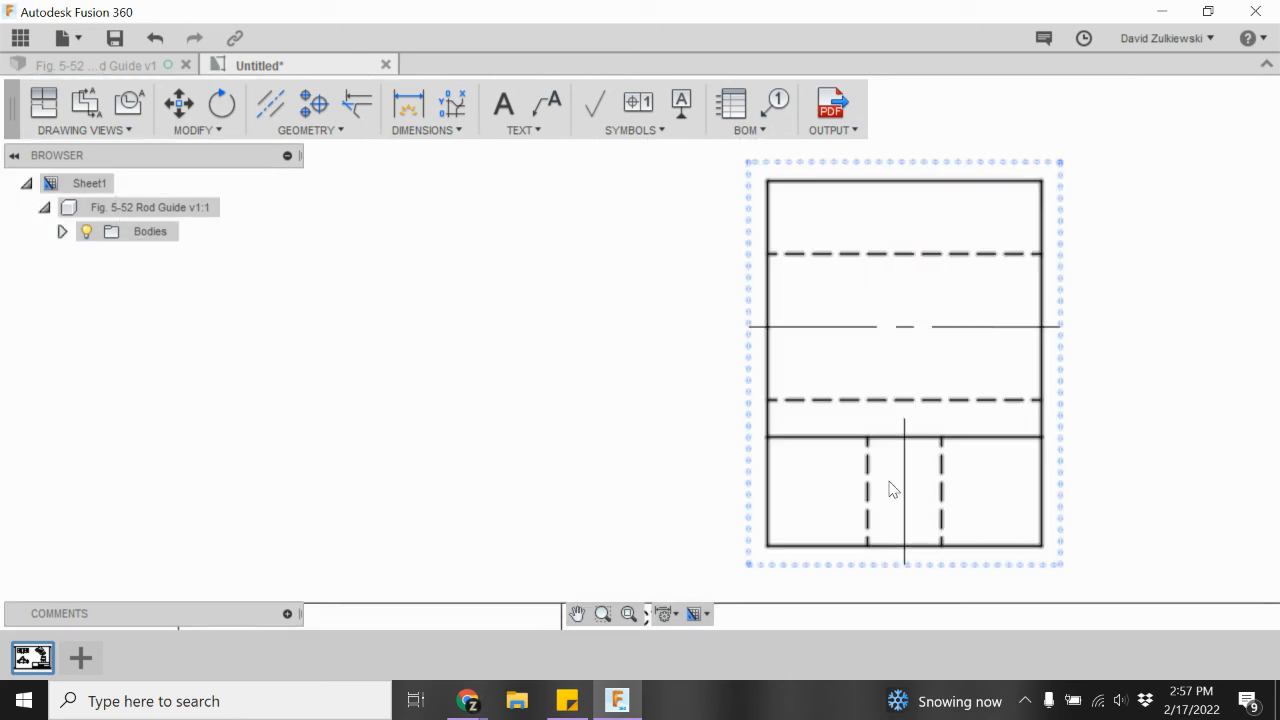
click(905, 492)
drag(904, 419, 904, 362)
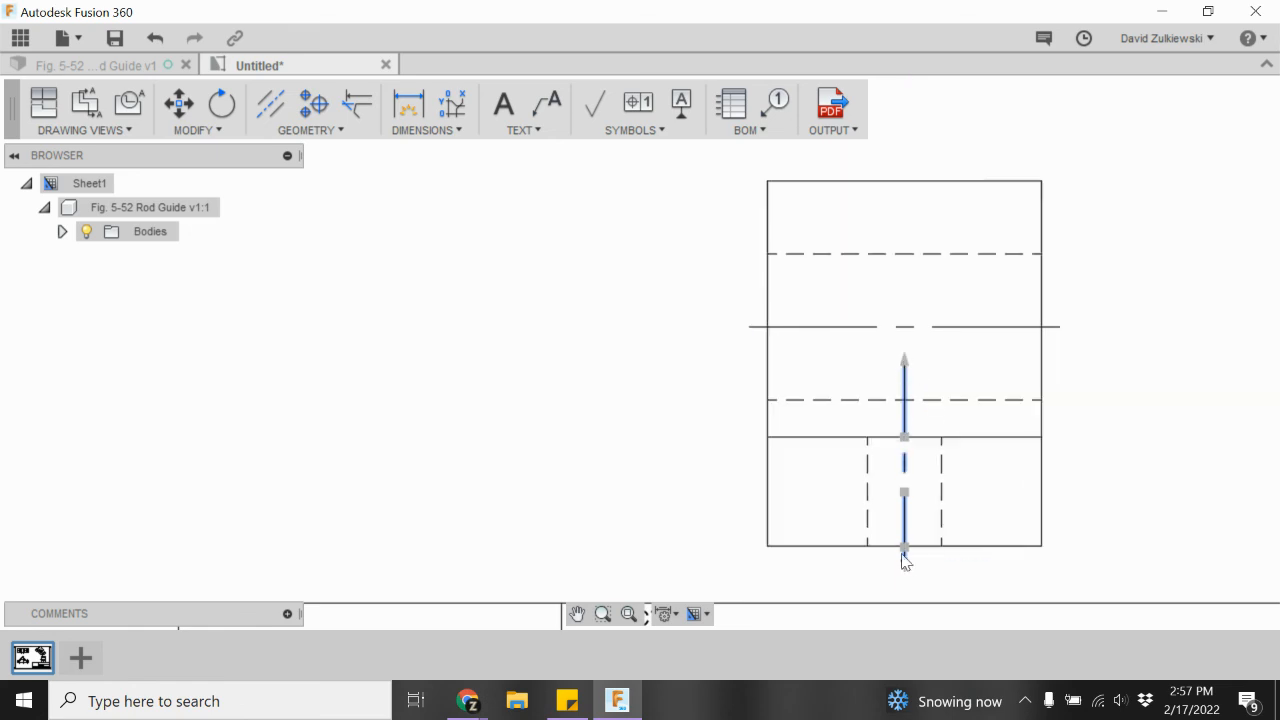
drag(905, 564, 905, 588)
key(Escape)
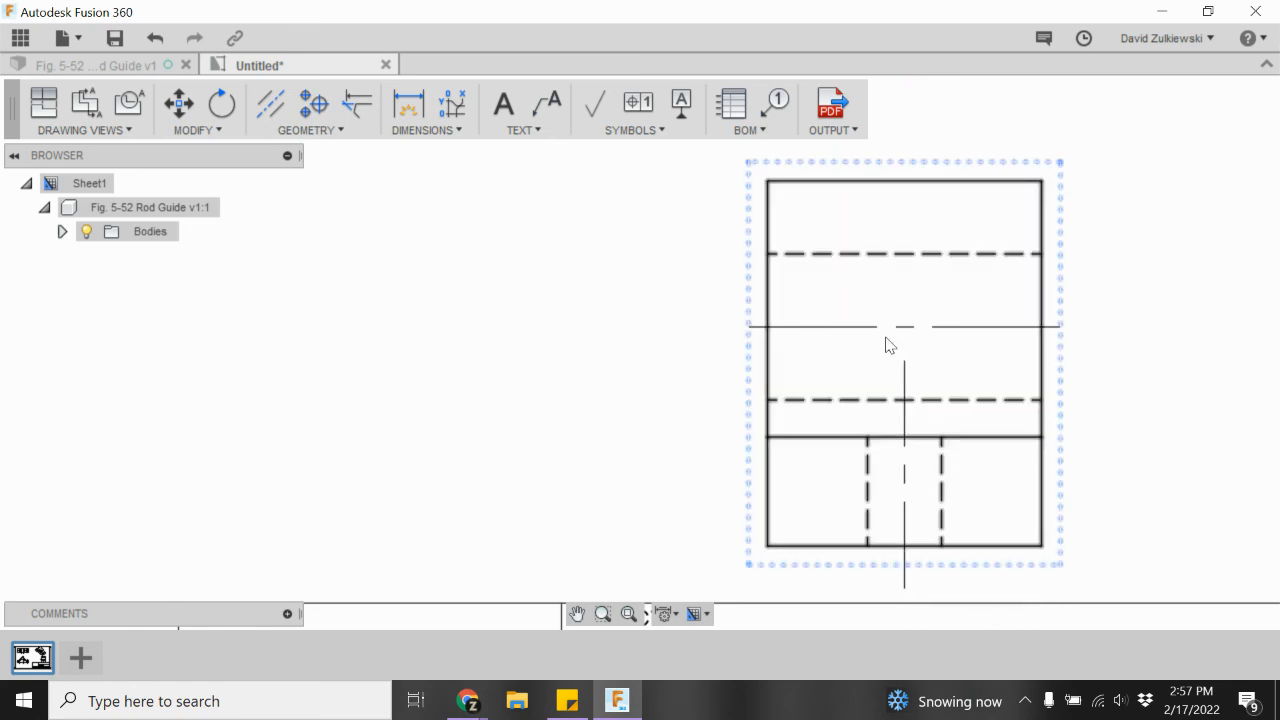
Extend the right hole's center mark in the top view past the outer edges and slightly toward the middle block.
scroll(790, 414, down, 5)
scroll(615, 388, down, 2)
scroll(349, 191, up, 6)
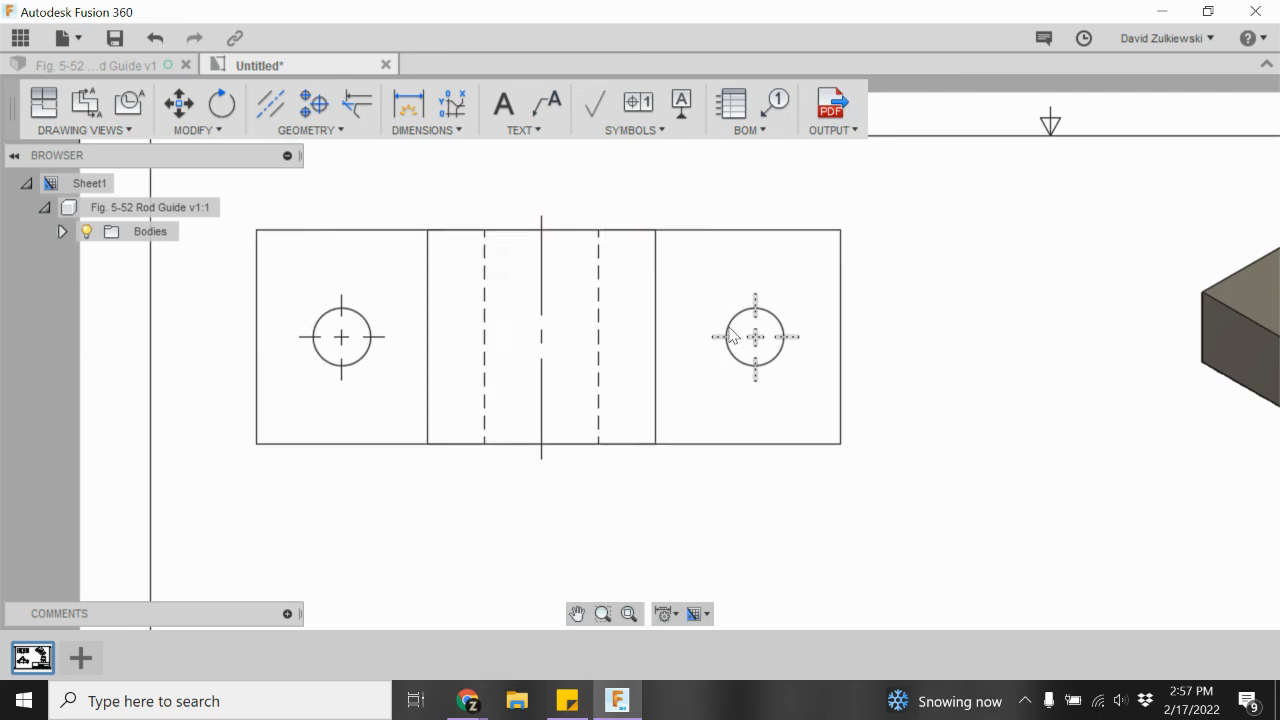
click(755, 305)
drag(755, 300, 755, 190)
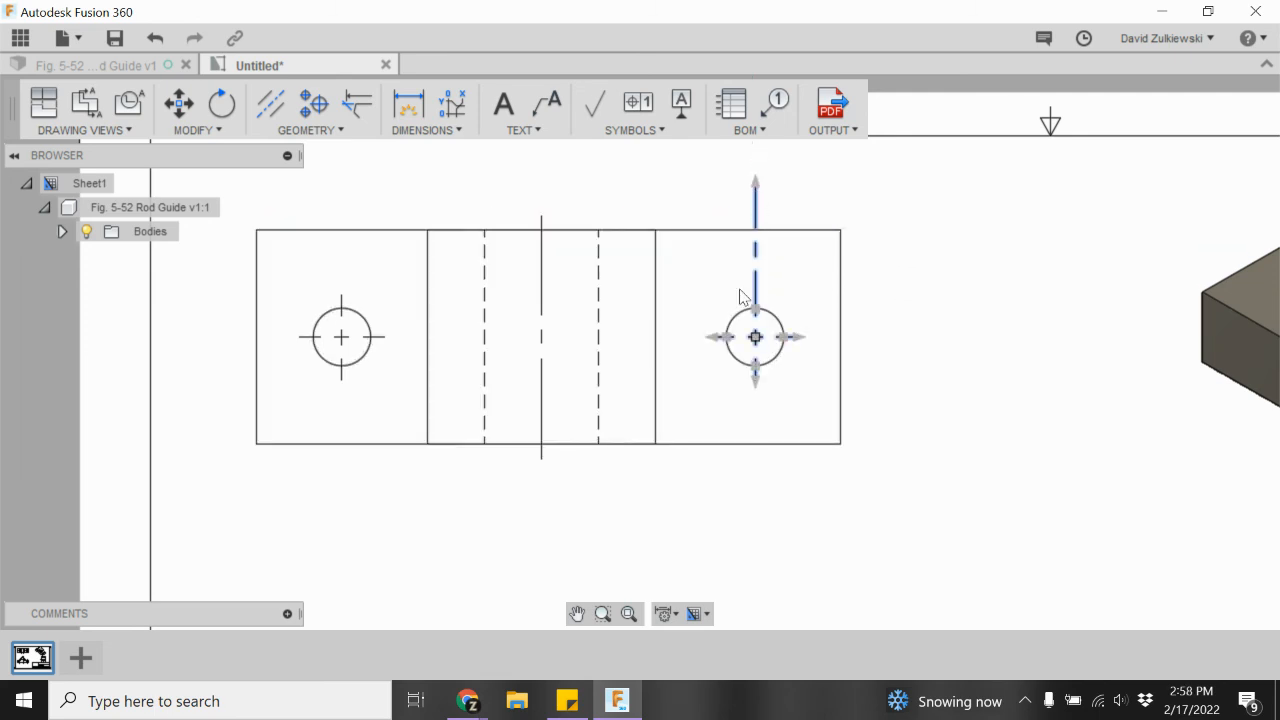
drag(756, 380, 754, 502)
drag(805, 343, 922, 337)
drag(715, 341, 672, 337)
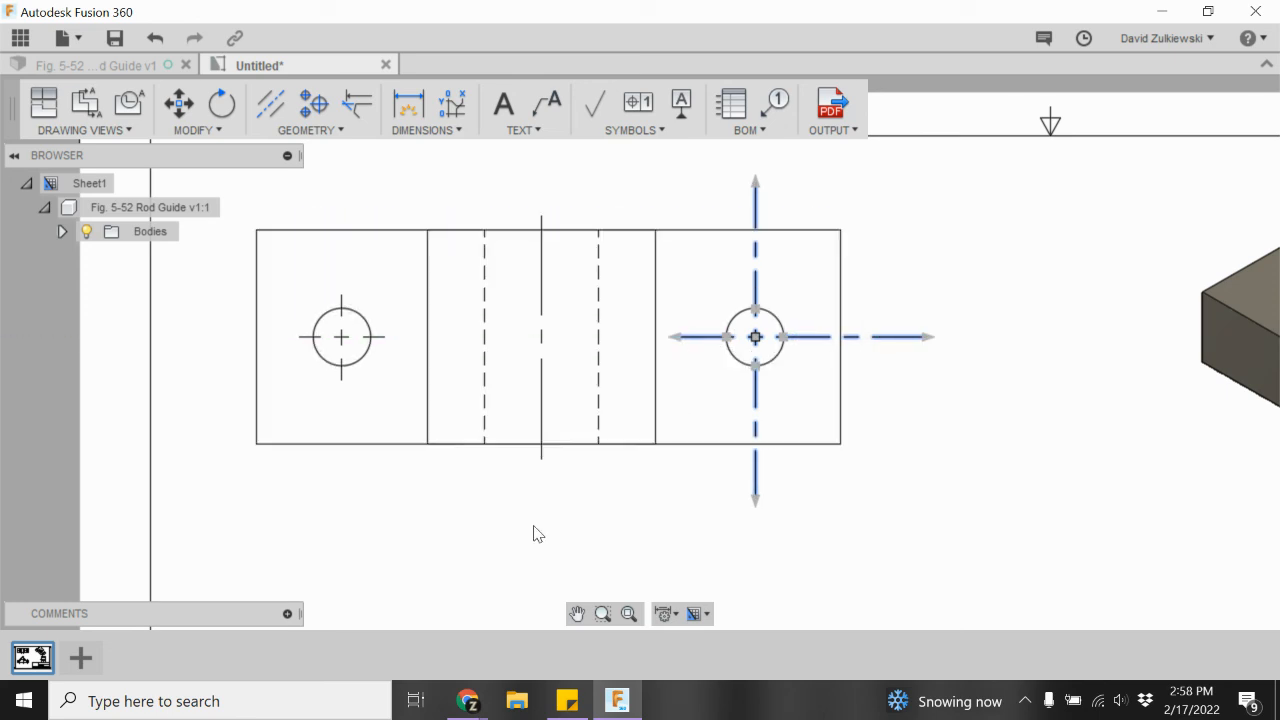
Extend the left hole's center mark in the top view on all sides, aligning its vertical ends with the right hole's mark.
click(343, 377)
drag(344, 383, 341, 500)
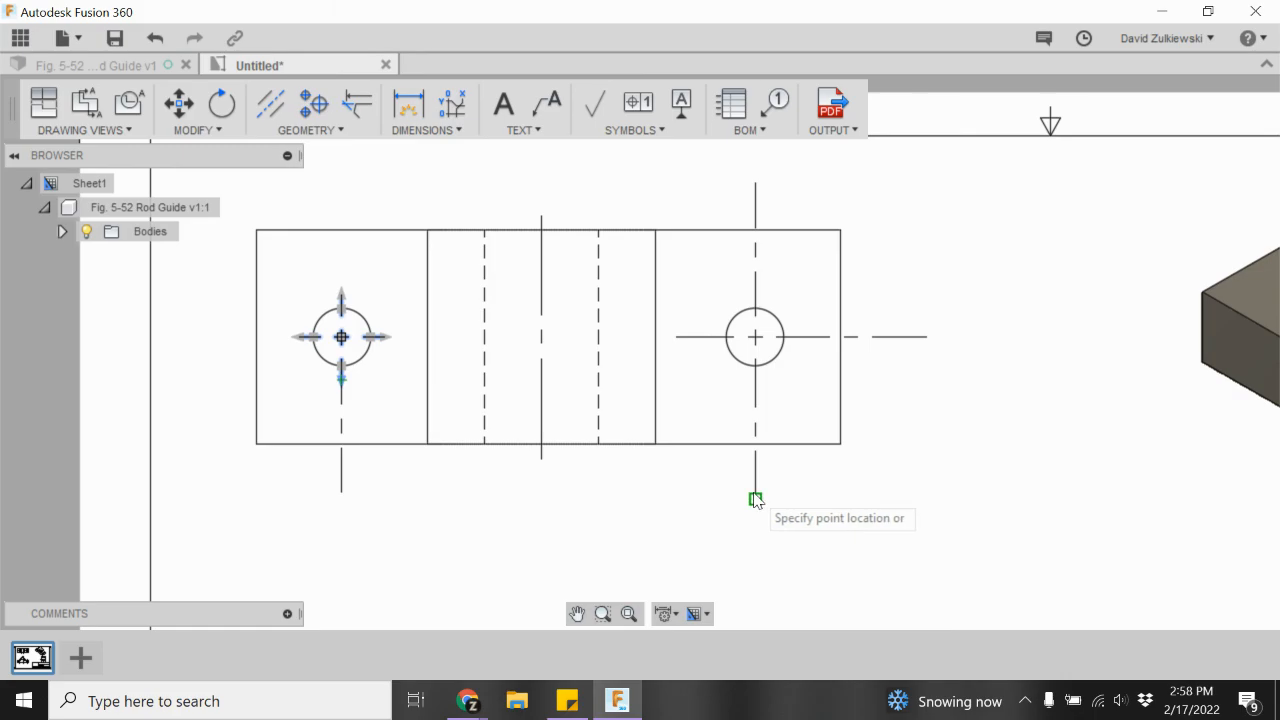
drag(386, 344, 416, 344)
drag(298, 339, 208, 337)
click(341, 295)
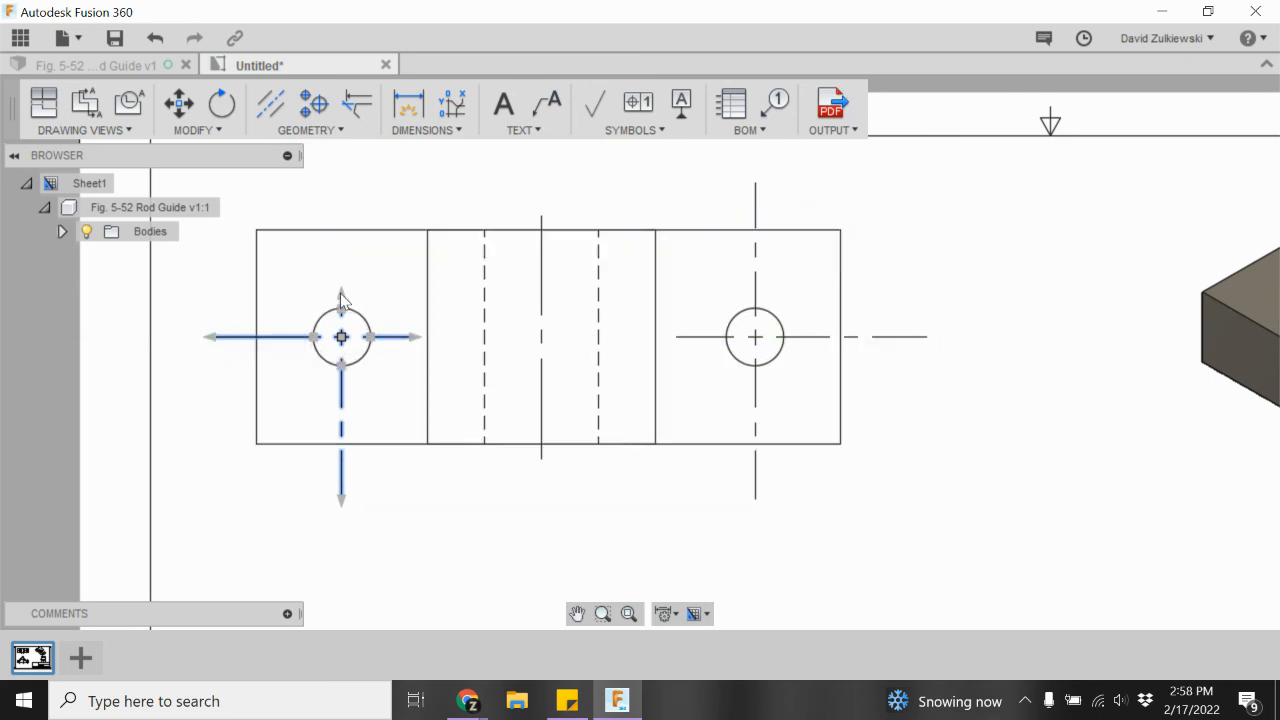
click(755, 186)
key(Escape)
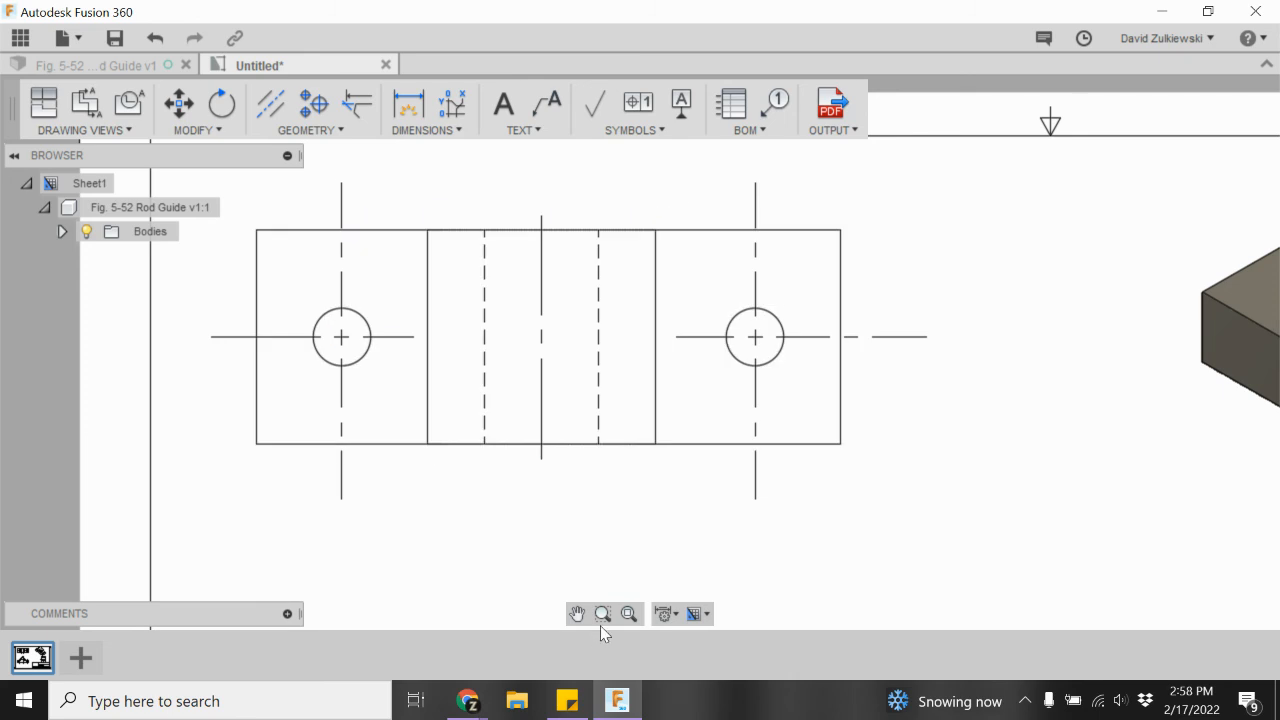
Open the title block in the sheet's lower corner for editing.
click(628, 614)
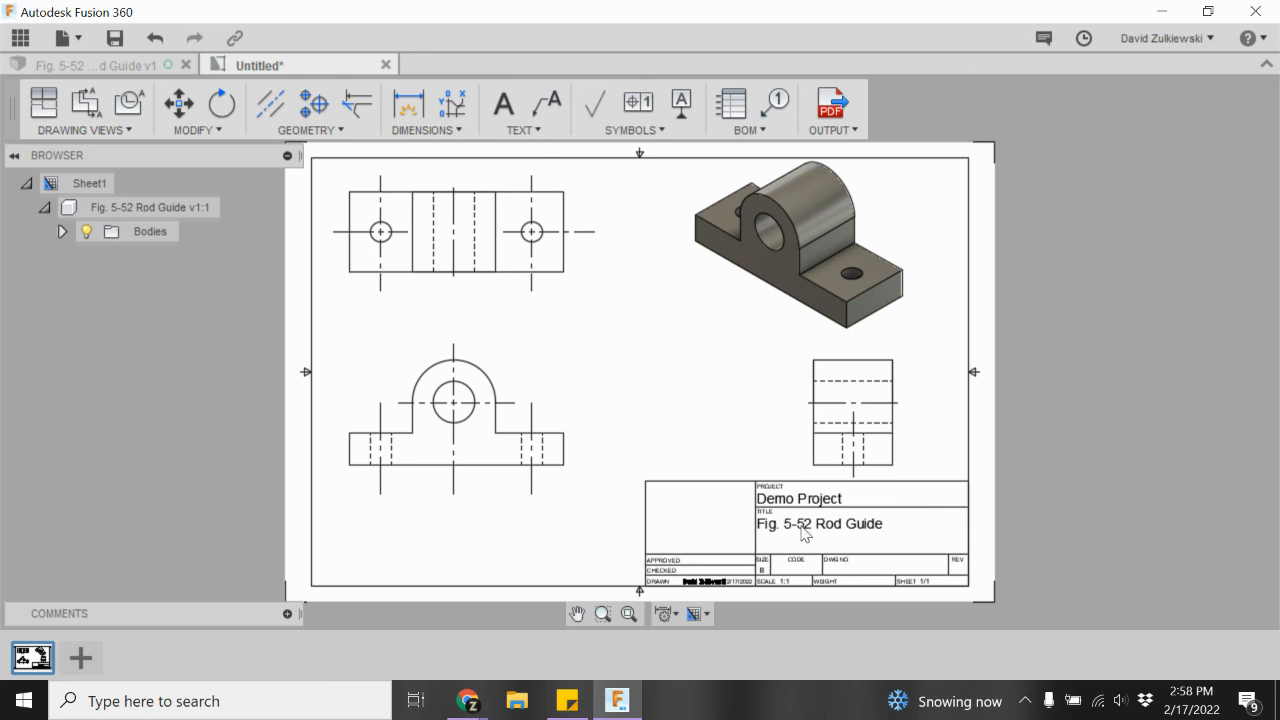
double_click(741, 490)
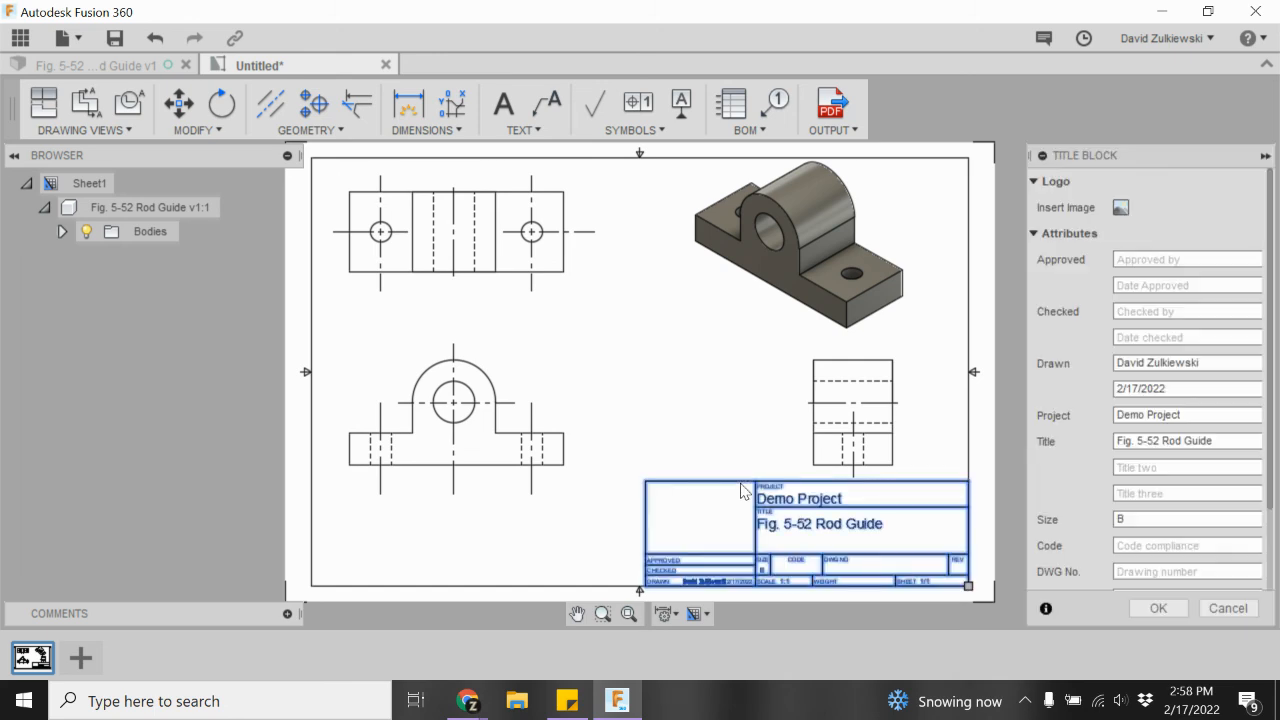
click(1122, 209)
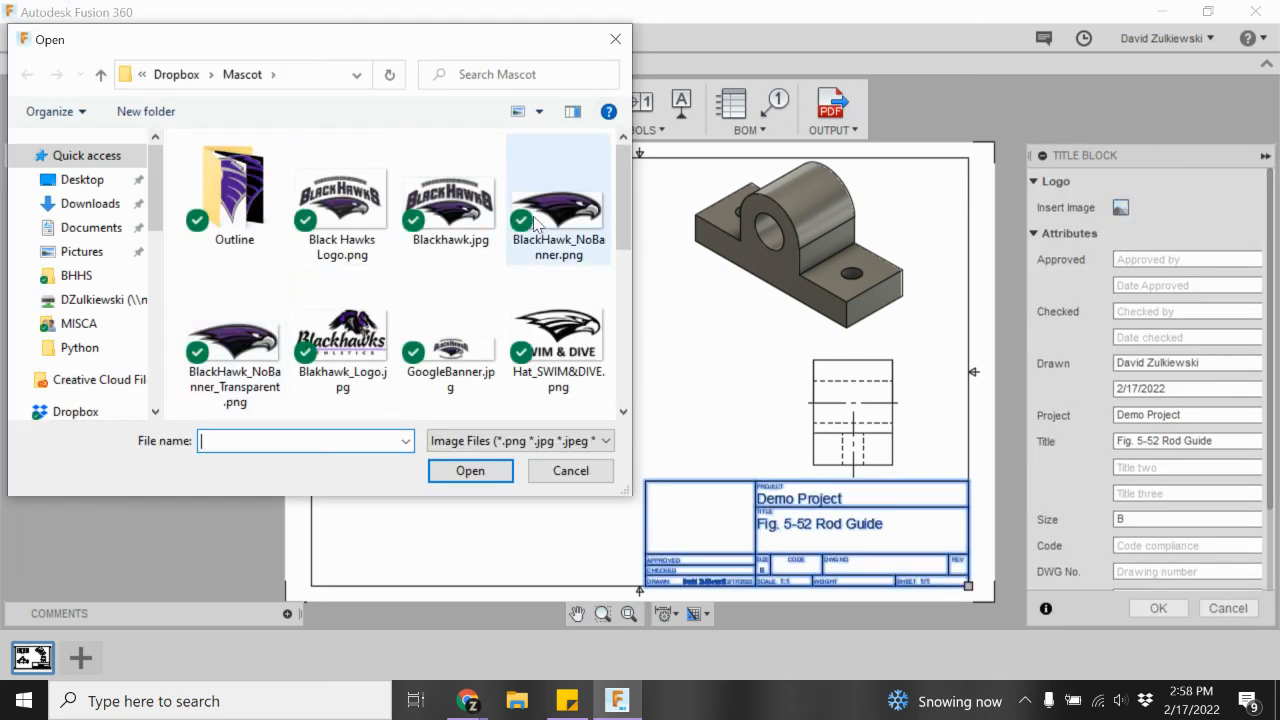
click(576, 219)
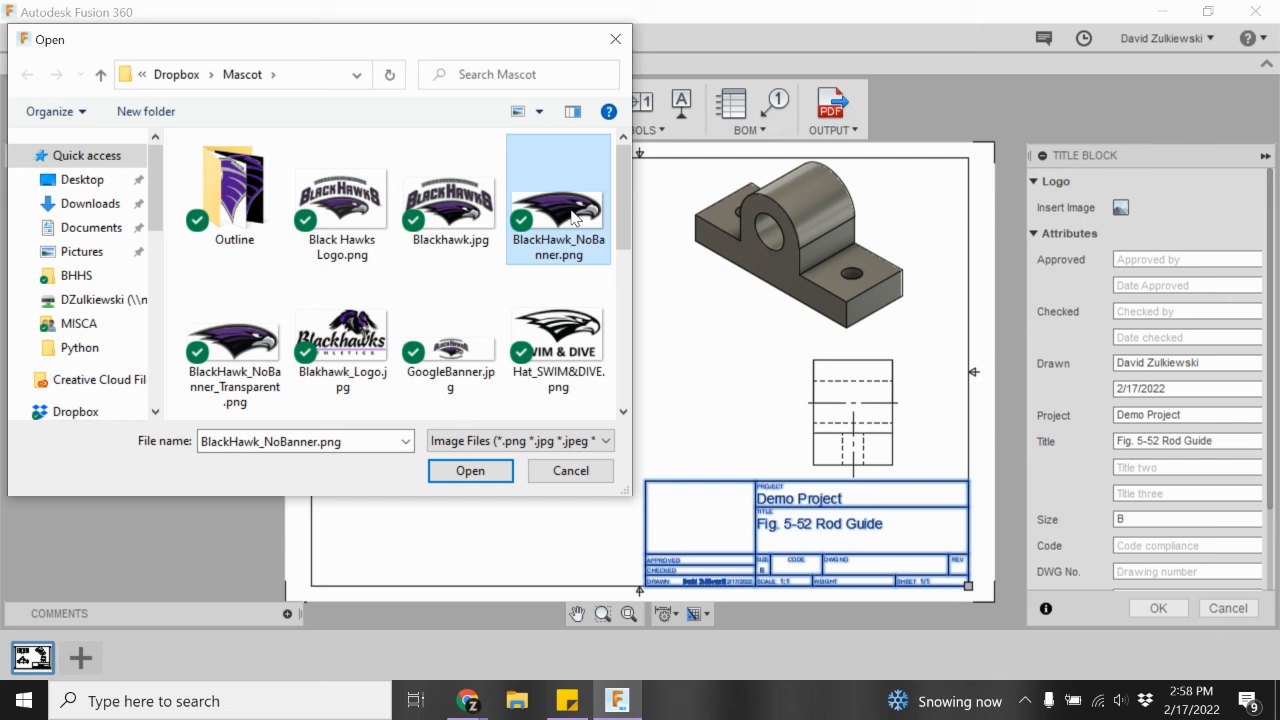
click(471, 470)
click(665, 520)
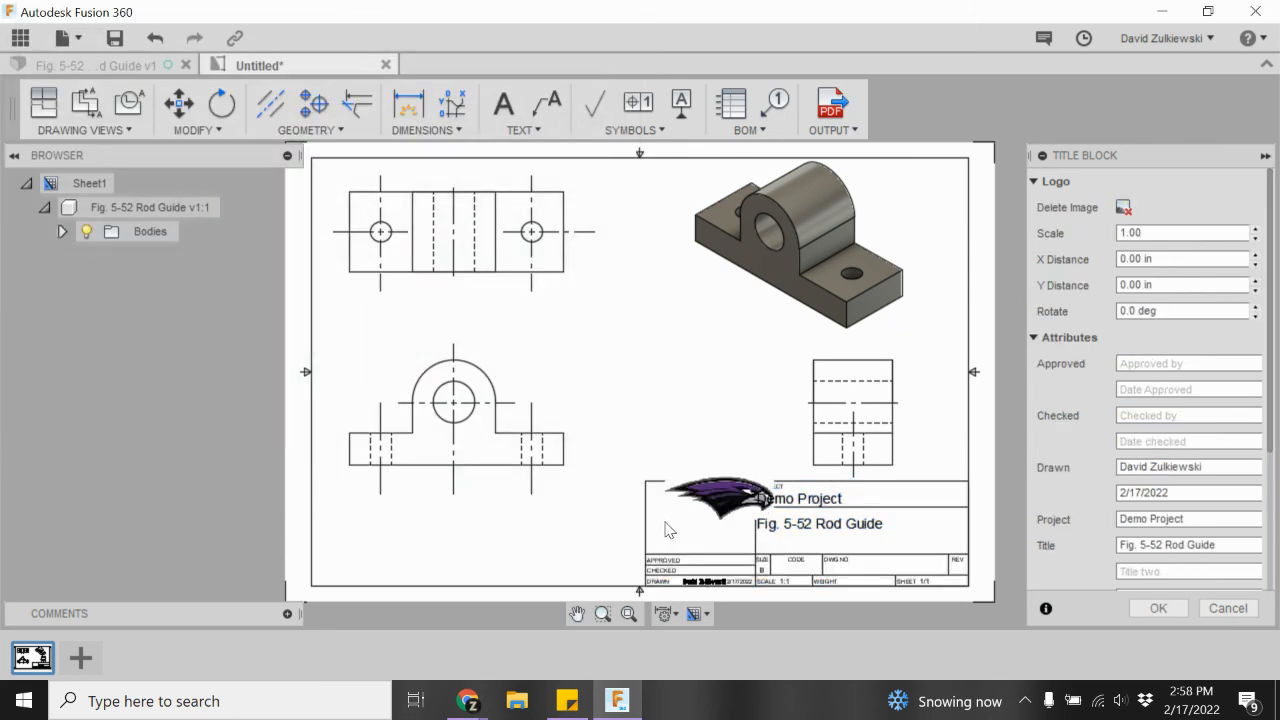
click(1127, 208)
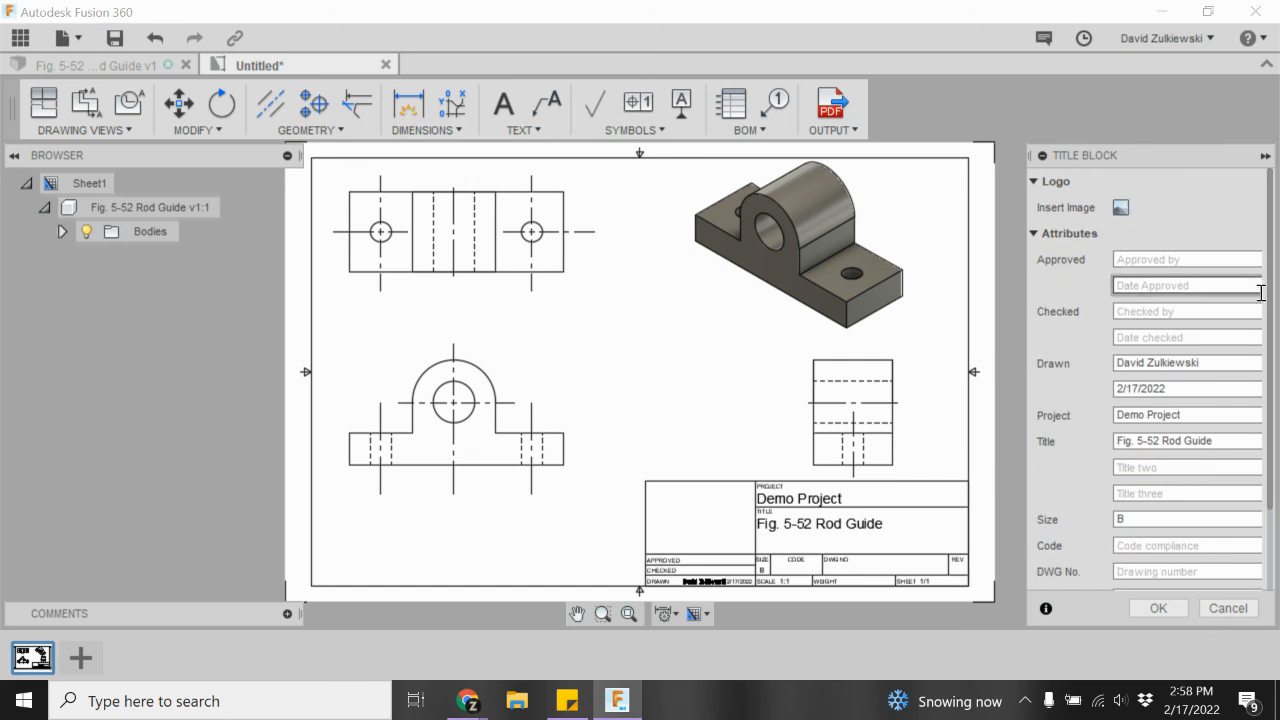
Insert BlackHawk_NoBanner.png as the title block logo, anchored at the lower-left corner of the empty cell above the Approved row.
click(1121, 208)
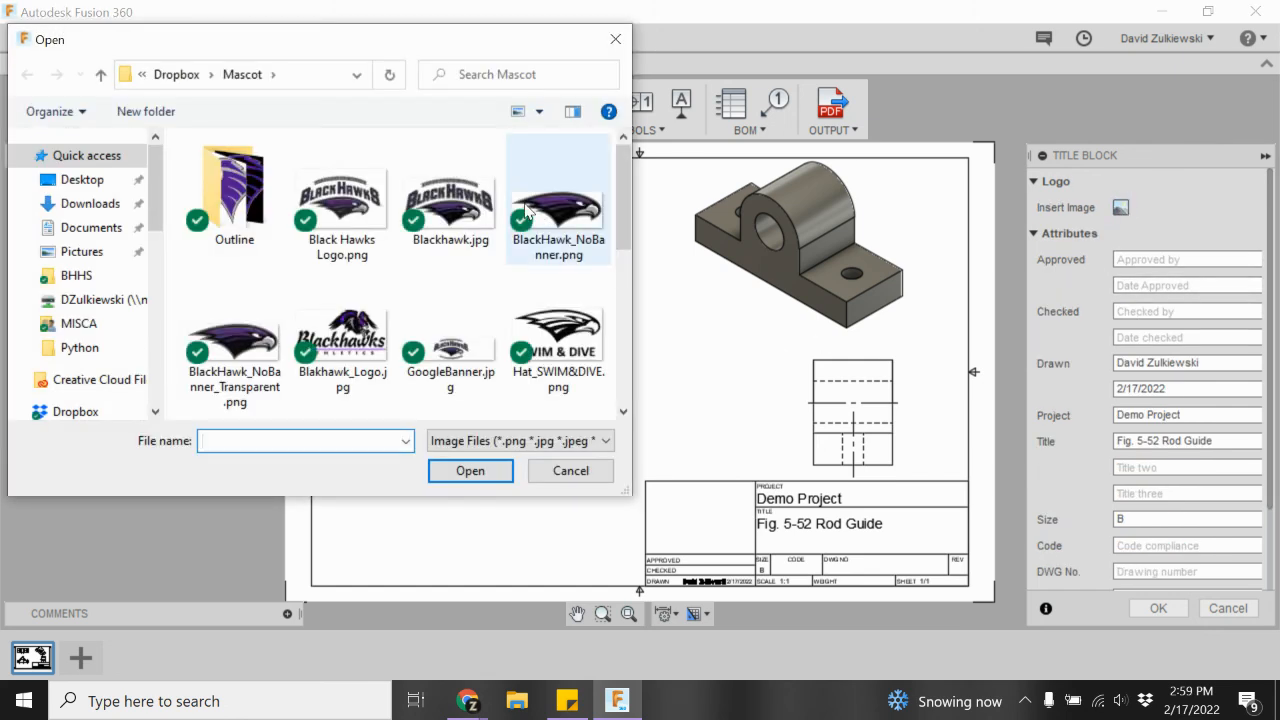
click(580, 228)
click(470, 470)
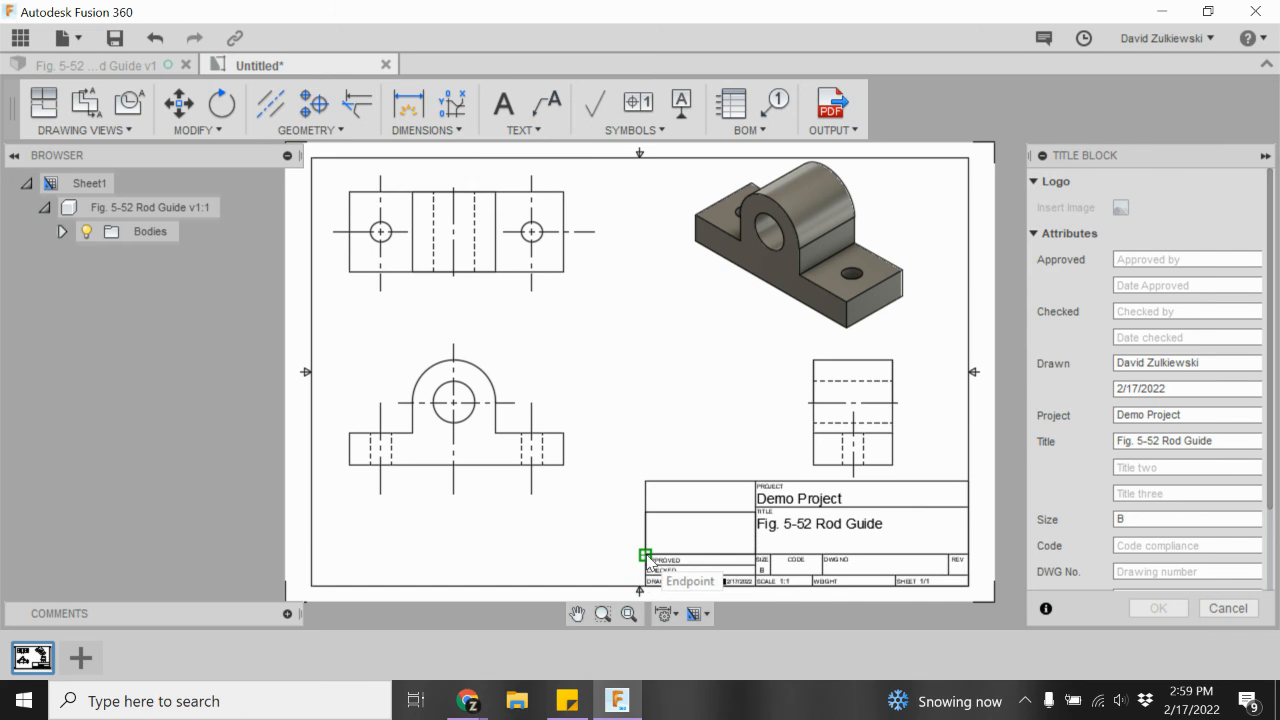
click(646, 555)
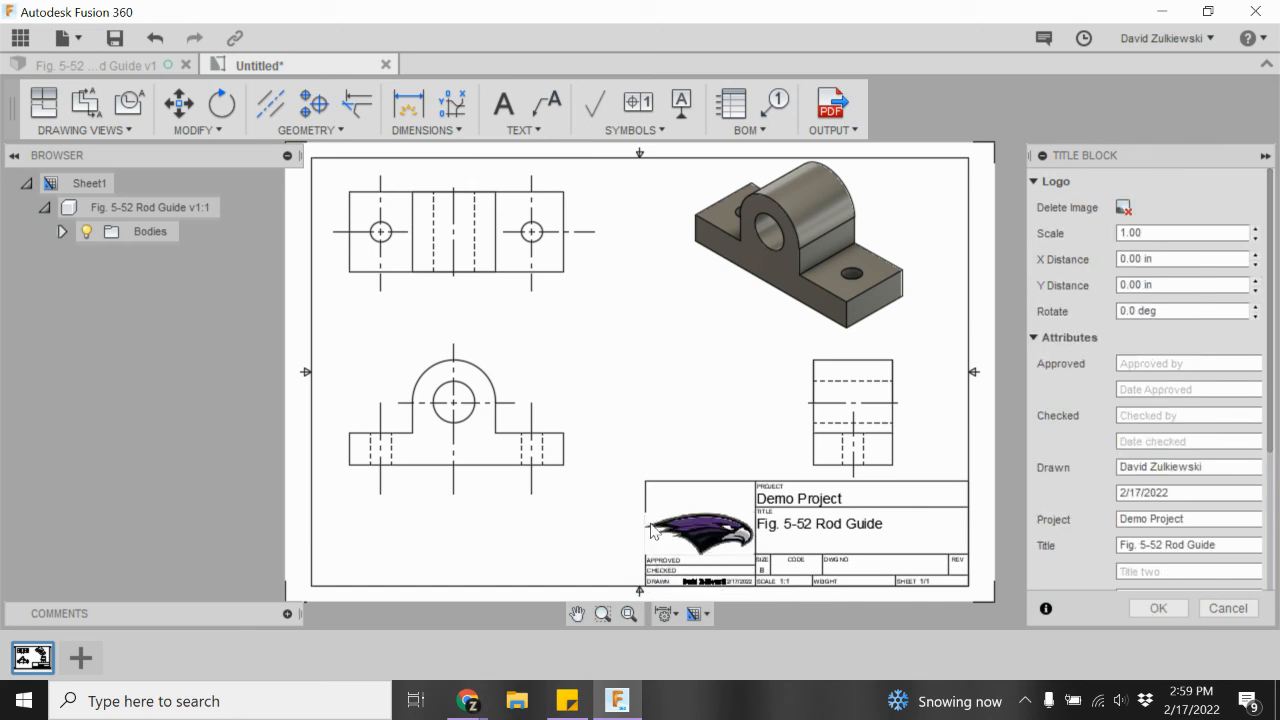
Set the logo's scale to 0.90, X distance to 0.10 in and Y distance to 0.20 in, and accept the title block changes.
click(1256, 238)
click(1255, 254)
click(1255, 254)
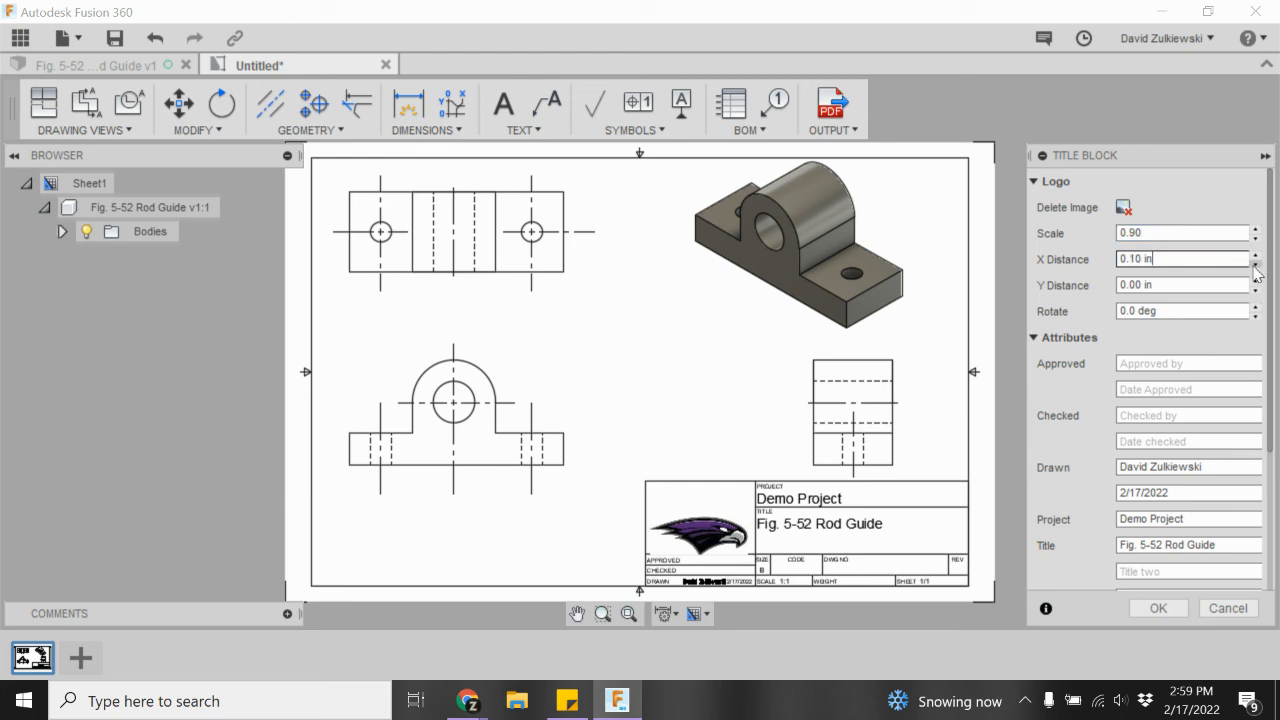
click(1256, 281)
click(1256, 281)
click(1256, 281)
click(1256, 281)
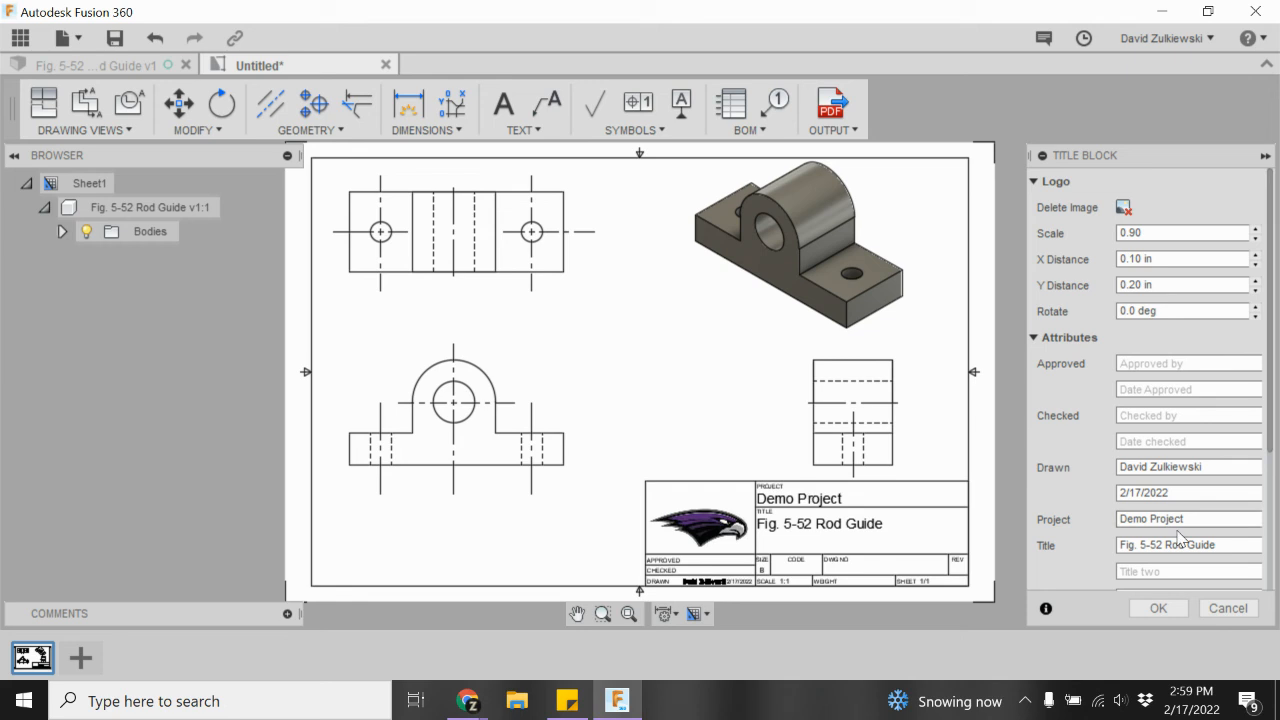
click(1158, 608)
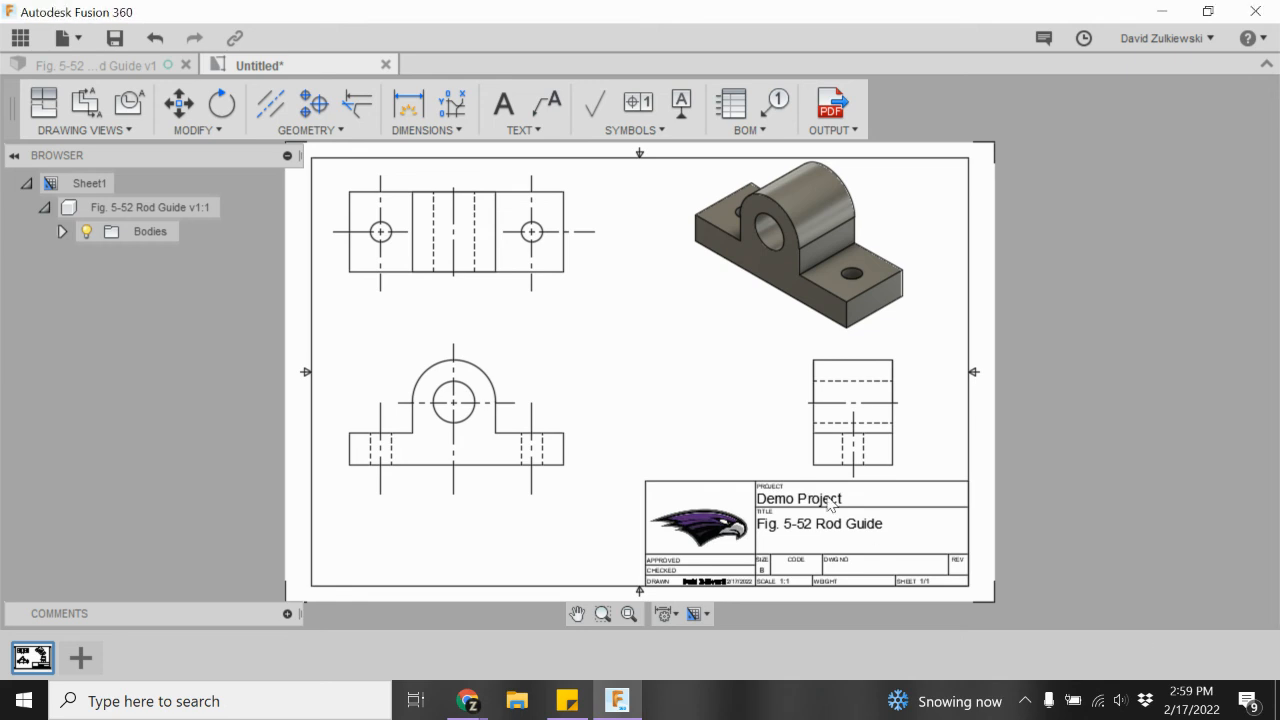